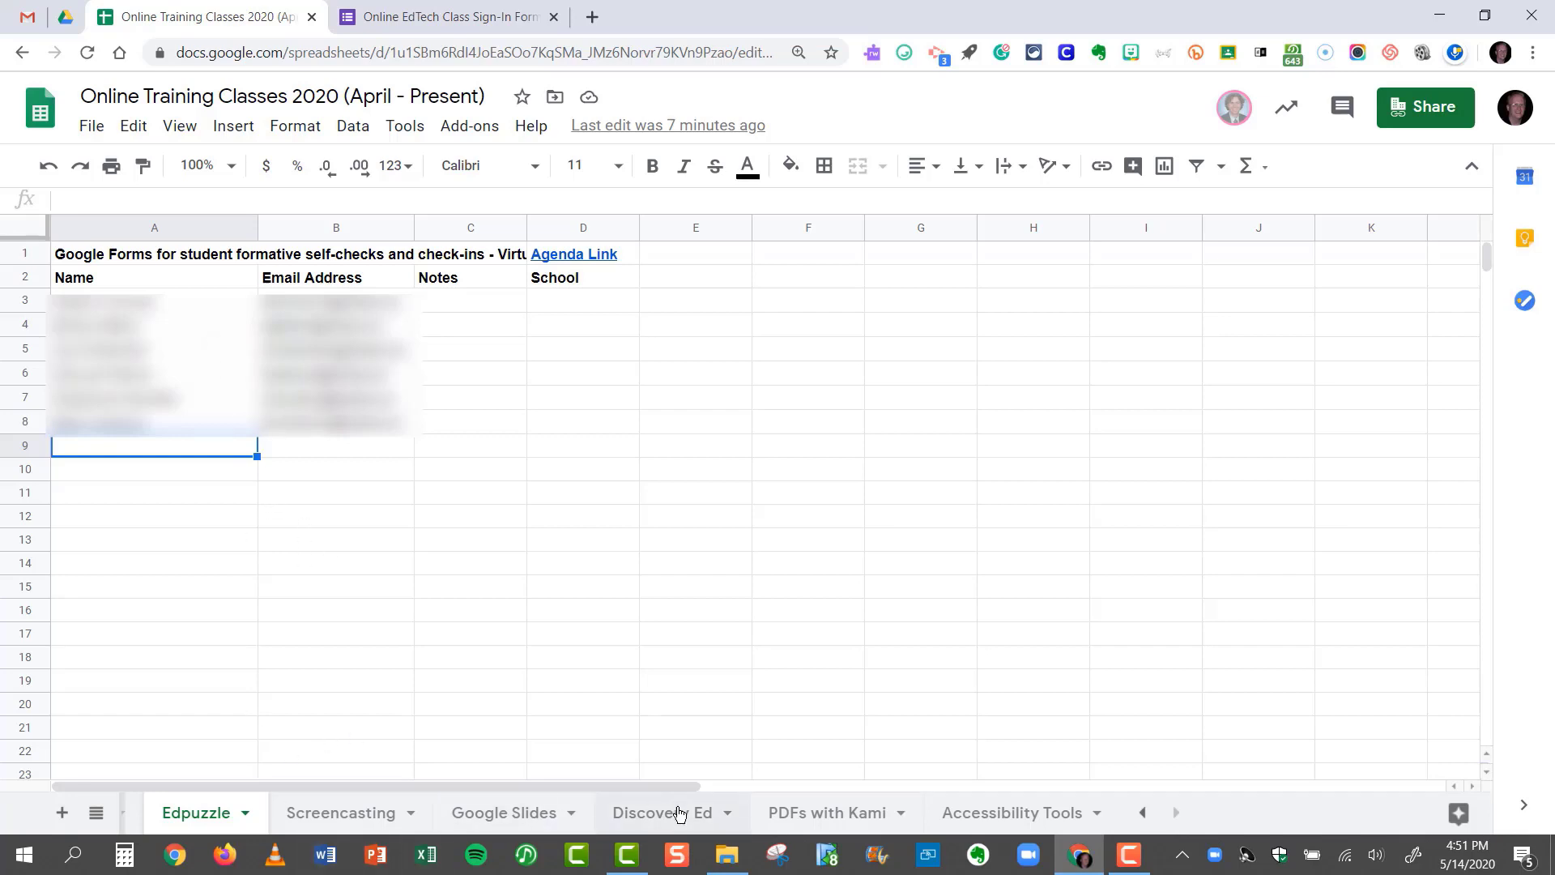
Bring up the Online EdTech Class Sign-In Form and view its 11 collected responses
click(458, 16)
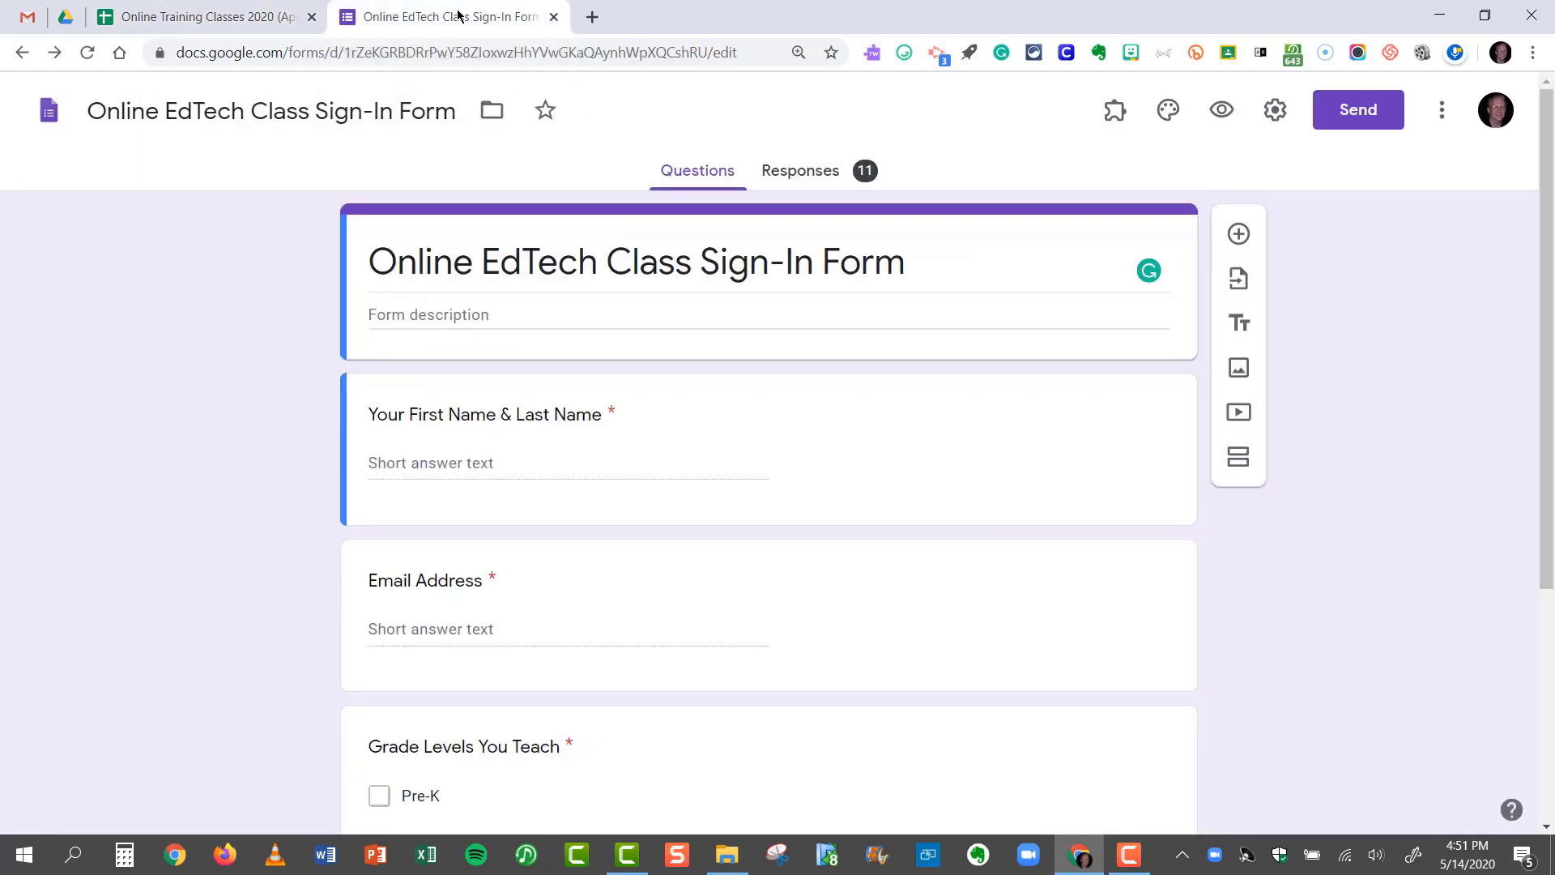
click(795, 176)
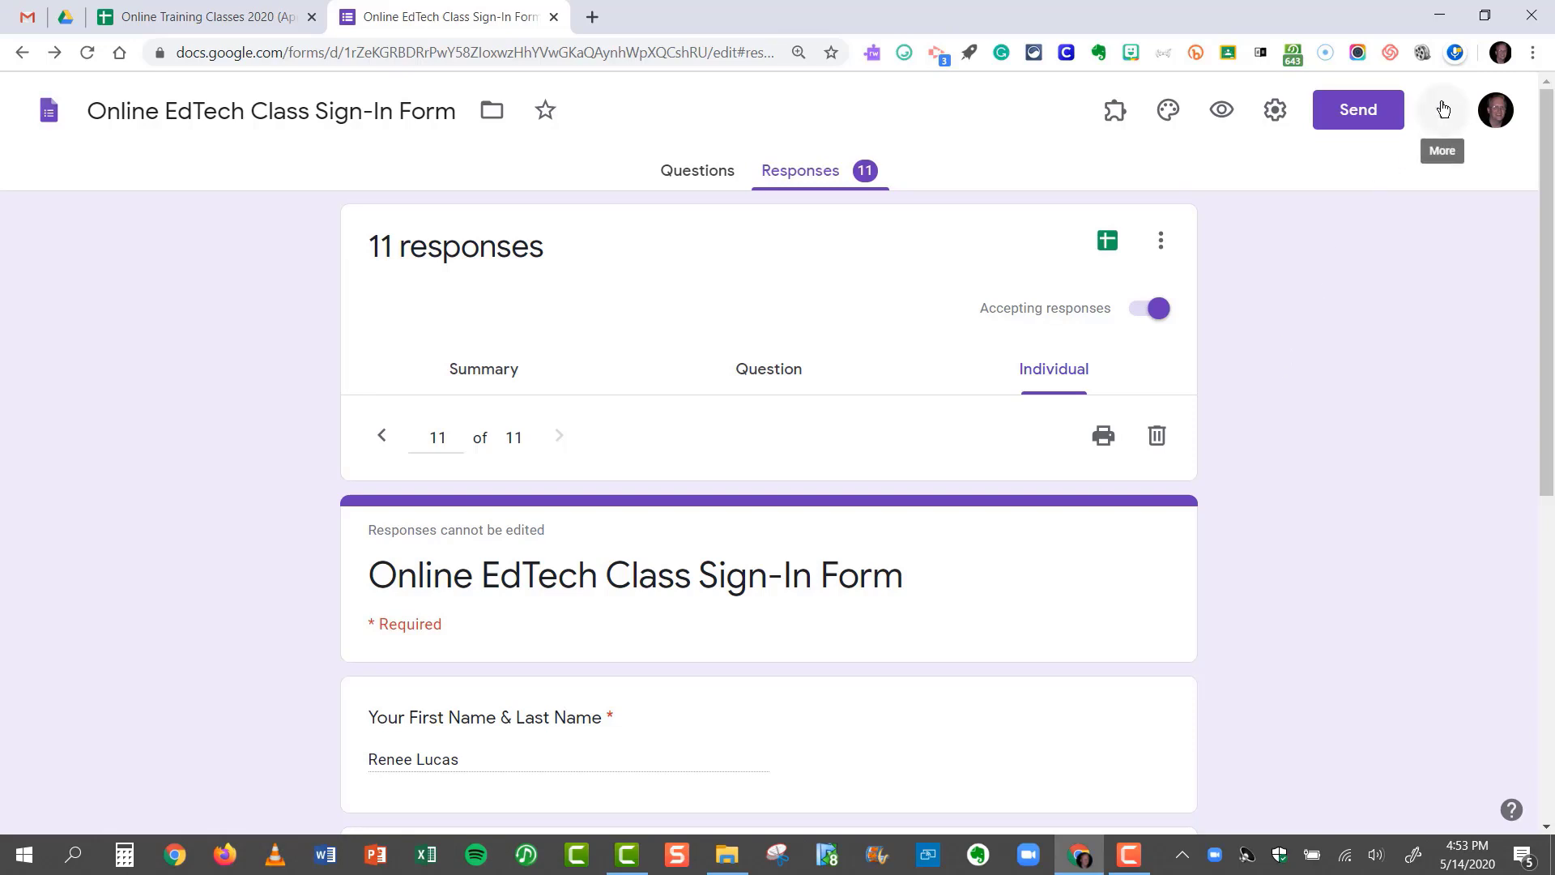
Copy the form as 'Online EdTech Class Sign-In Form (May 21, 2020)' and close the original
click(1442, 110)
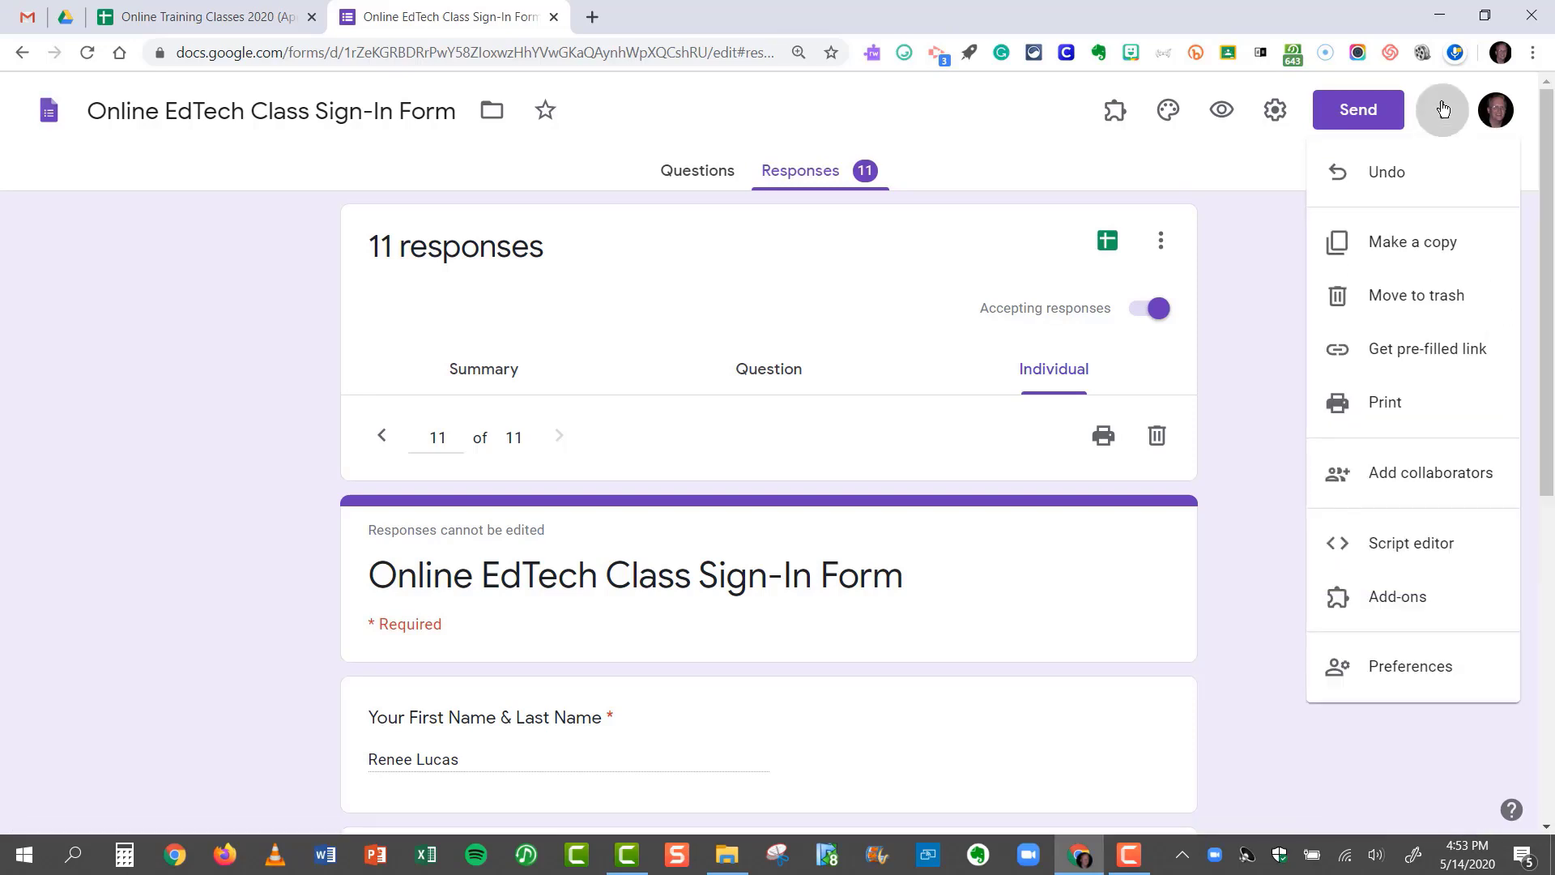
click(1395, 241)
key(Home)
key(Delete)
key(Delete)
key(Delete)
key(Delete)
key(Delete)
key(Delete)
key(Delete)
key(Delete)
click(839, 405)
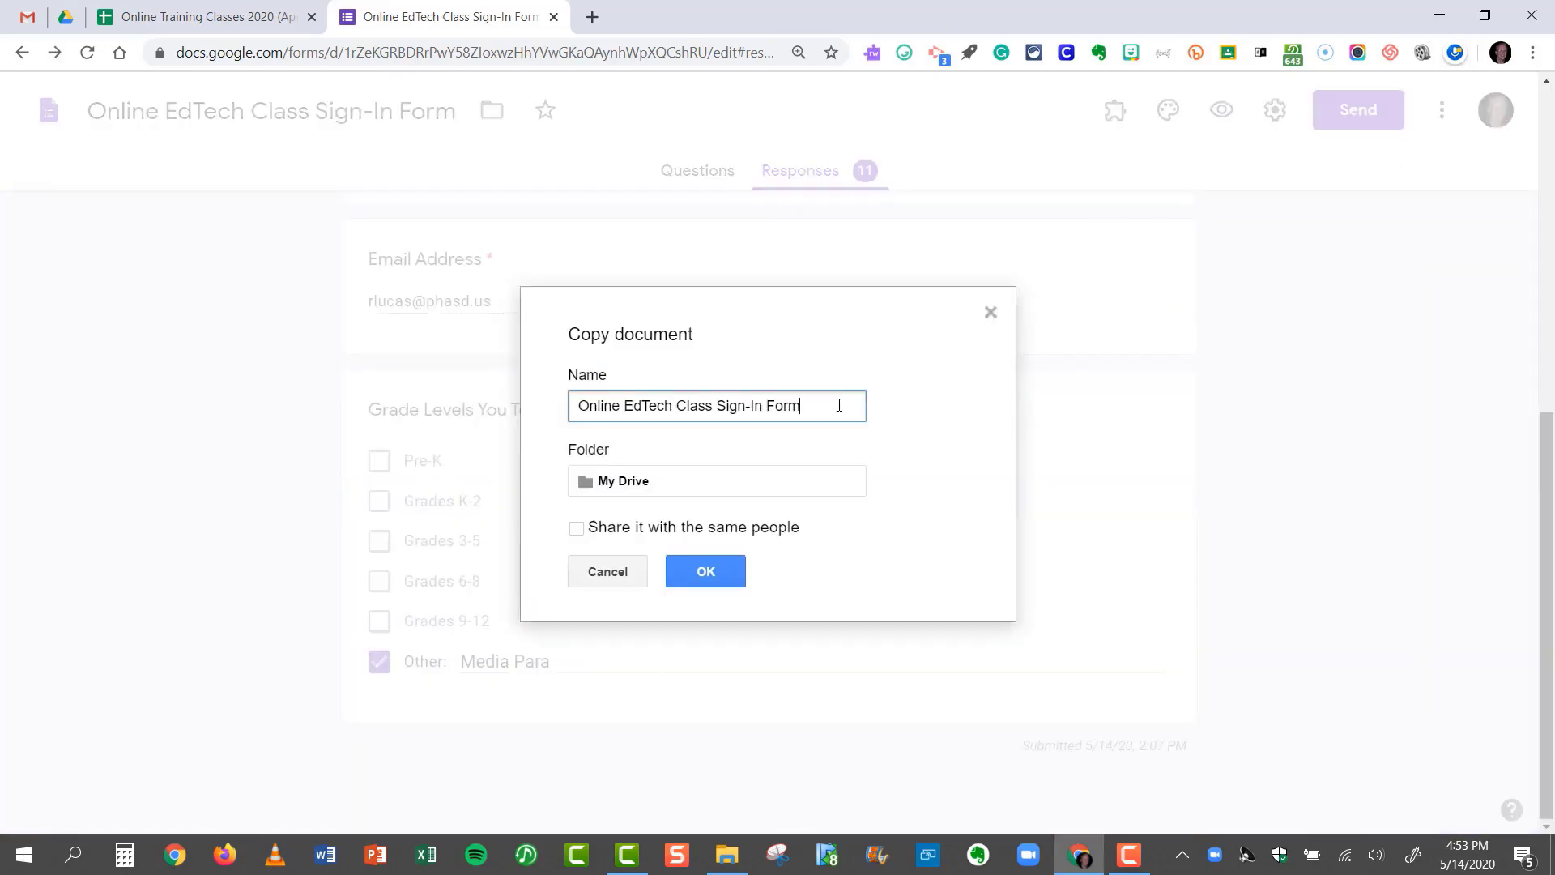
text((May 21, 2020))
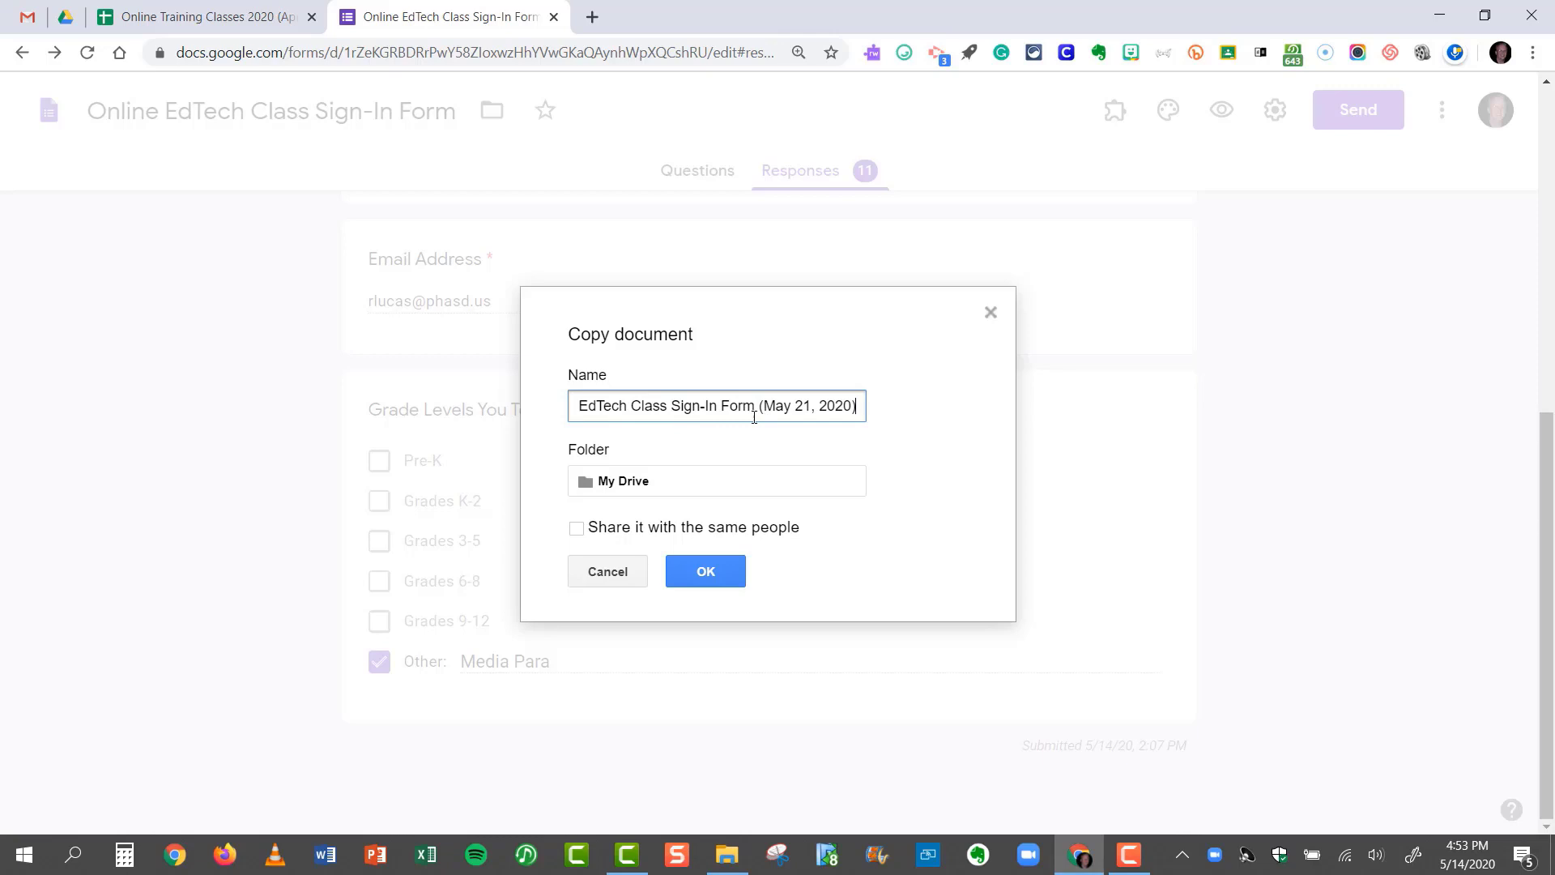
click(706, 572)
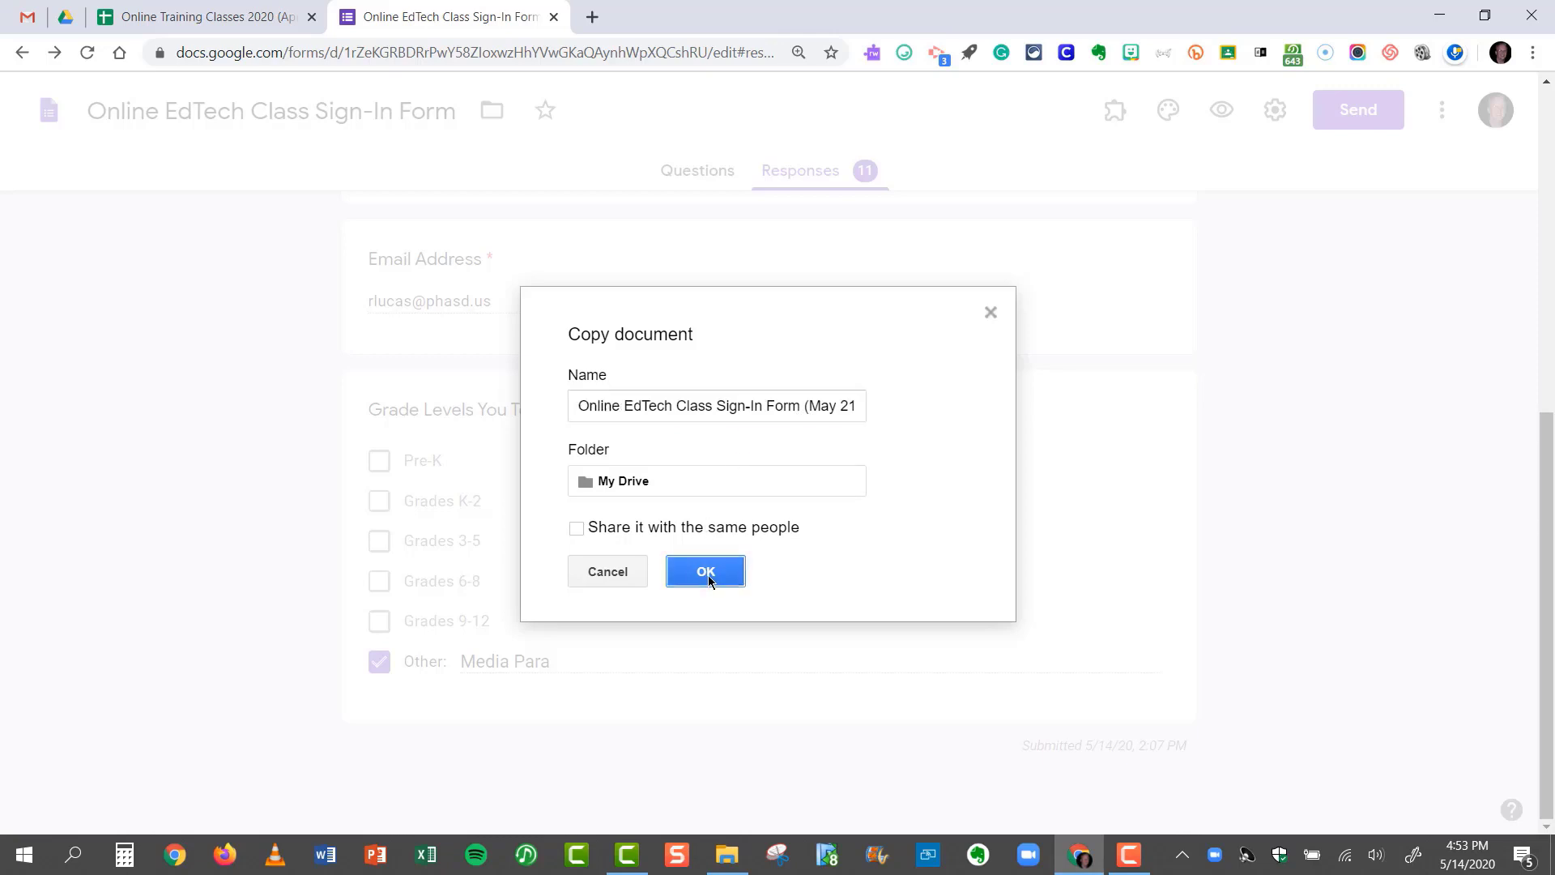
click(553, 17)
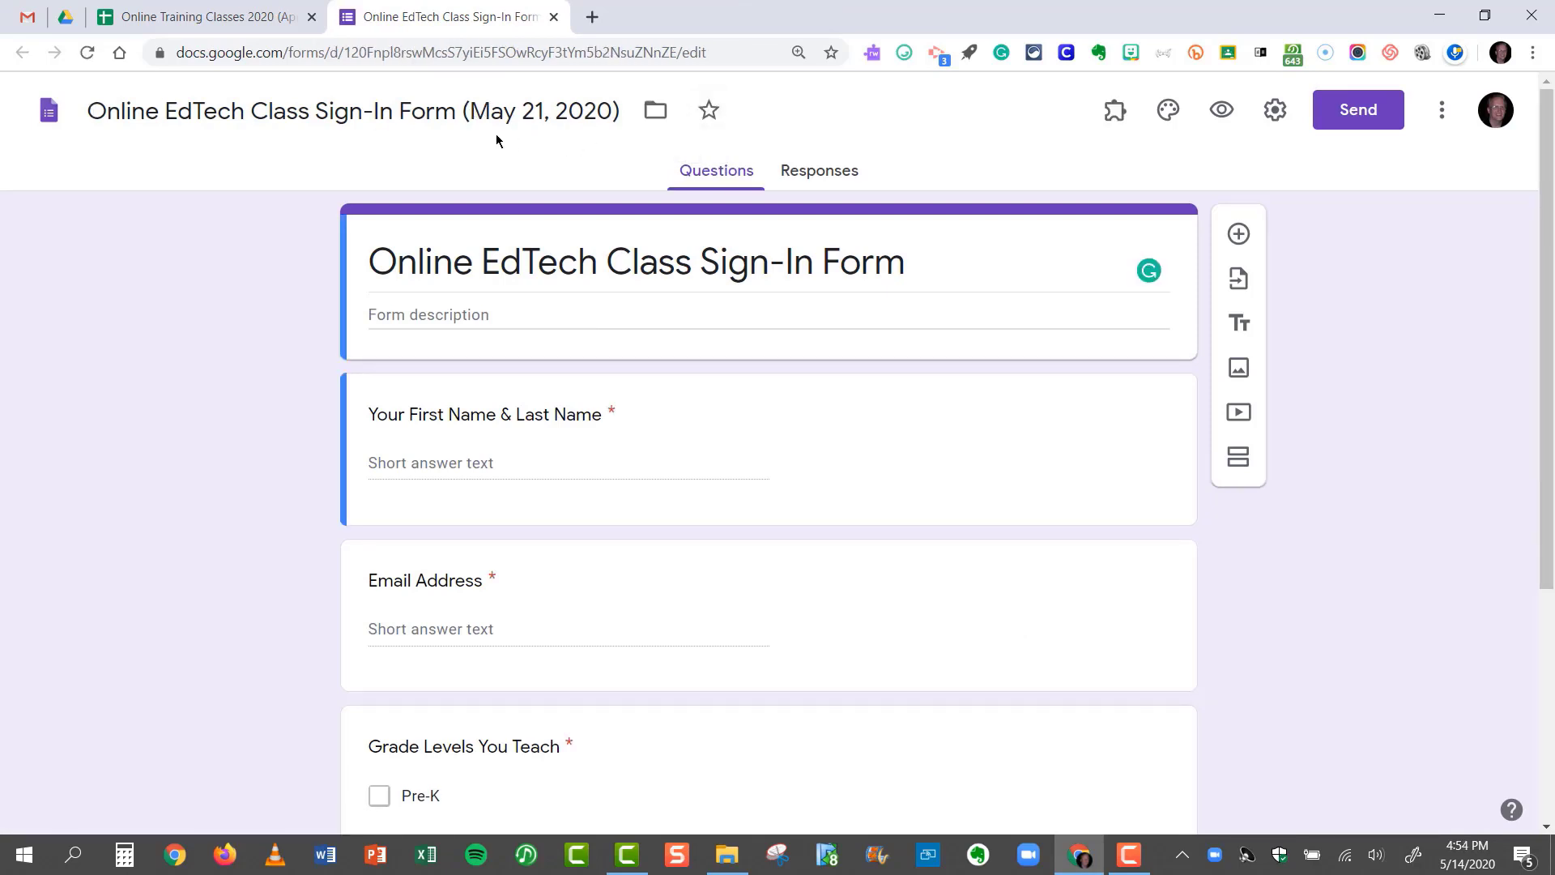
On the copy's Responses page, choose an existing spreadsheet as the response destination
click(811, 173)
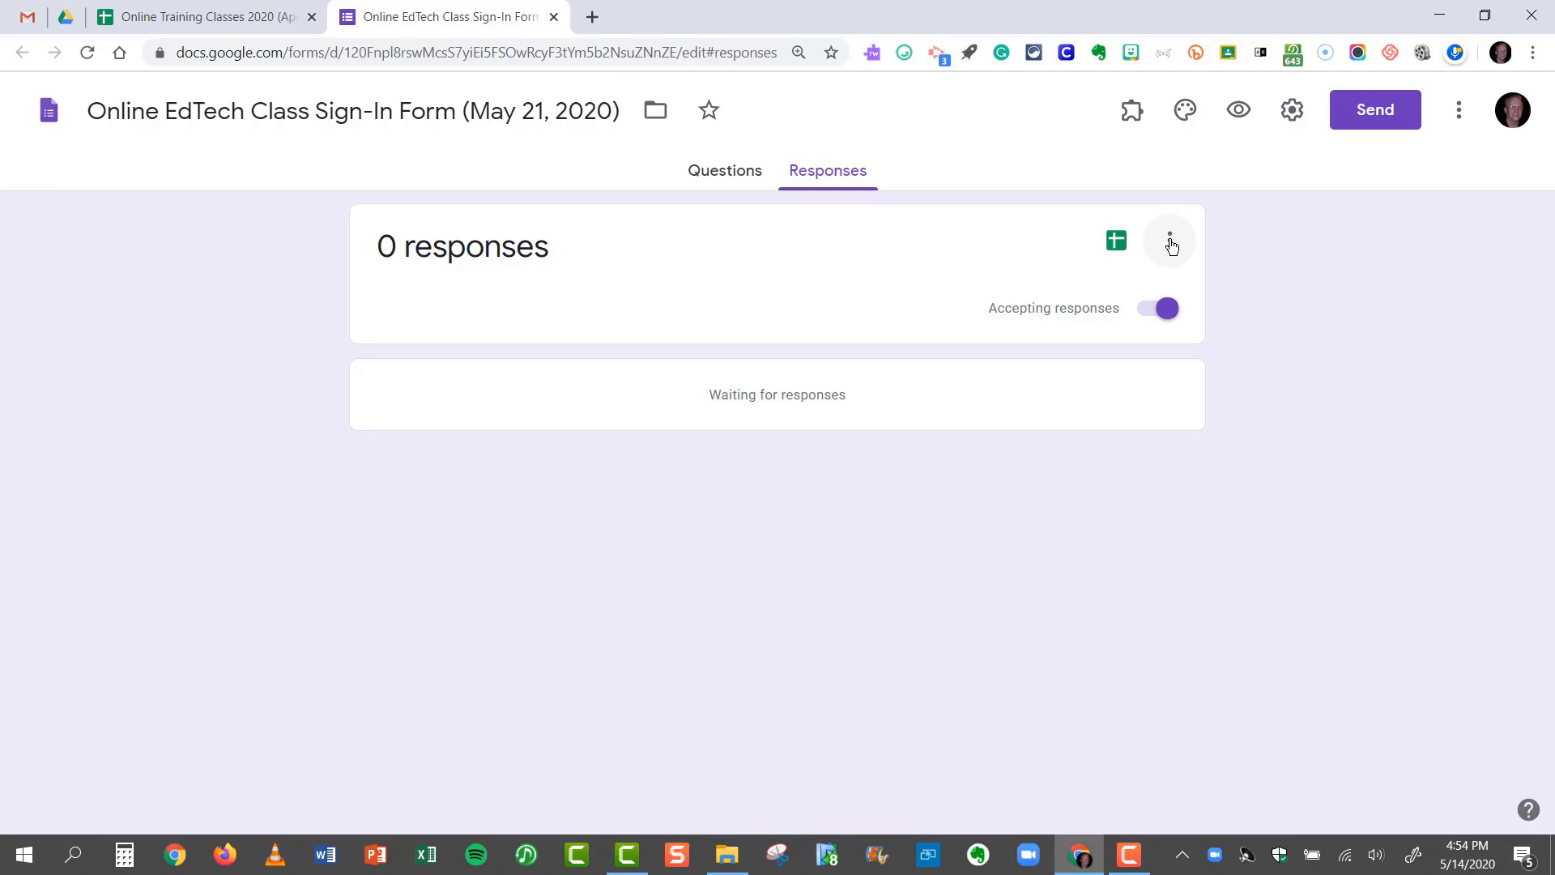
click(1170, 243)
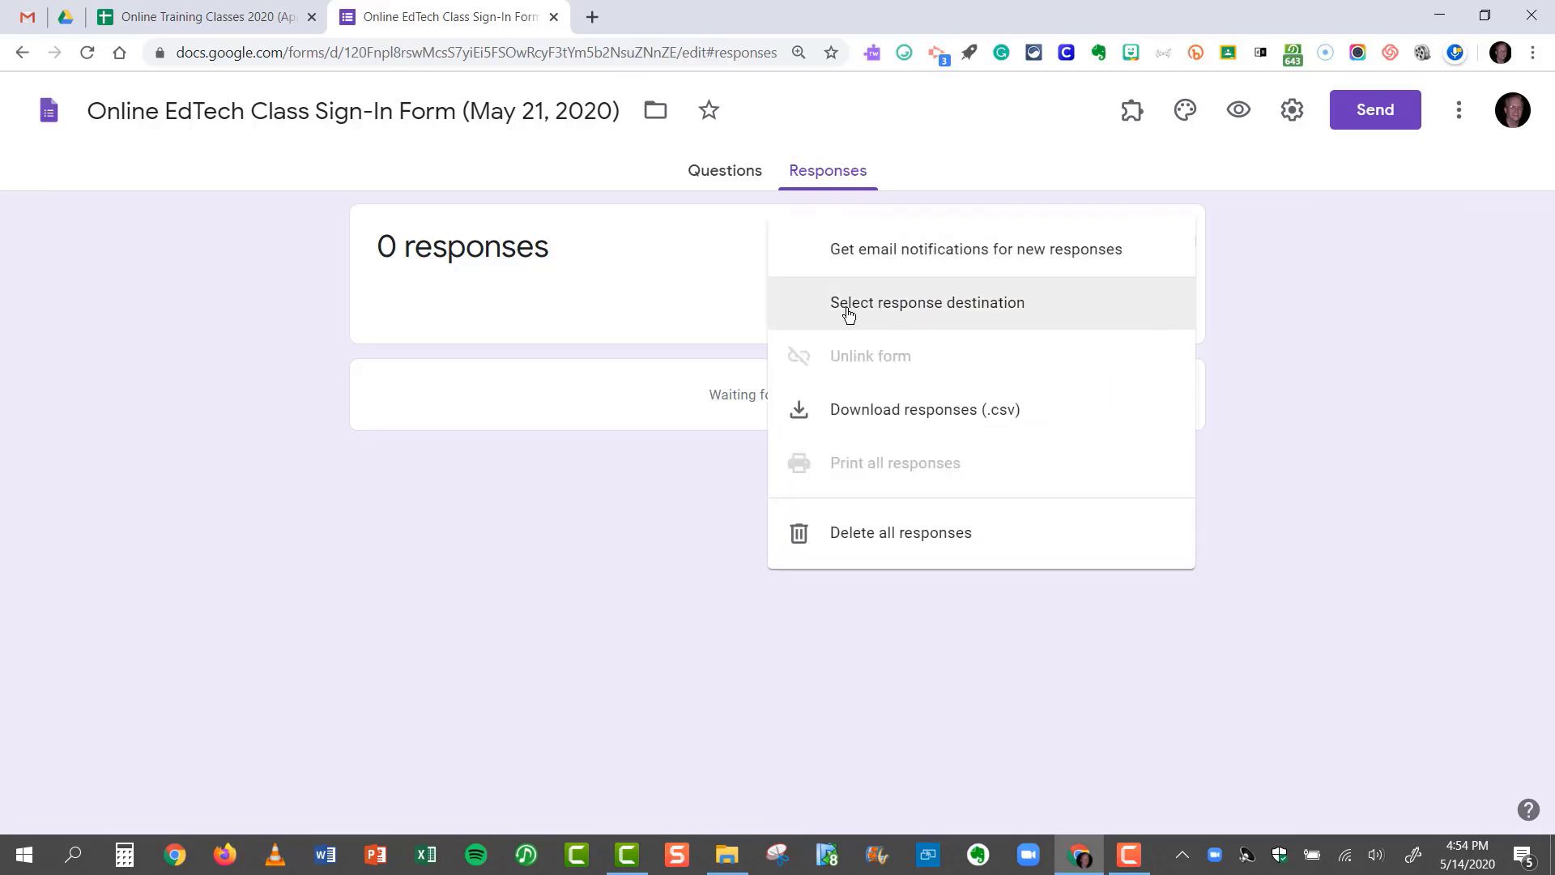
click(1017, 308)
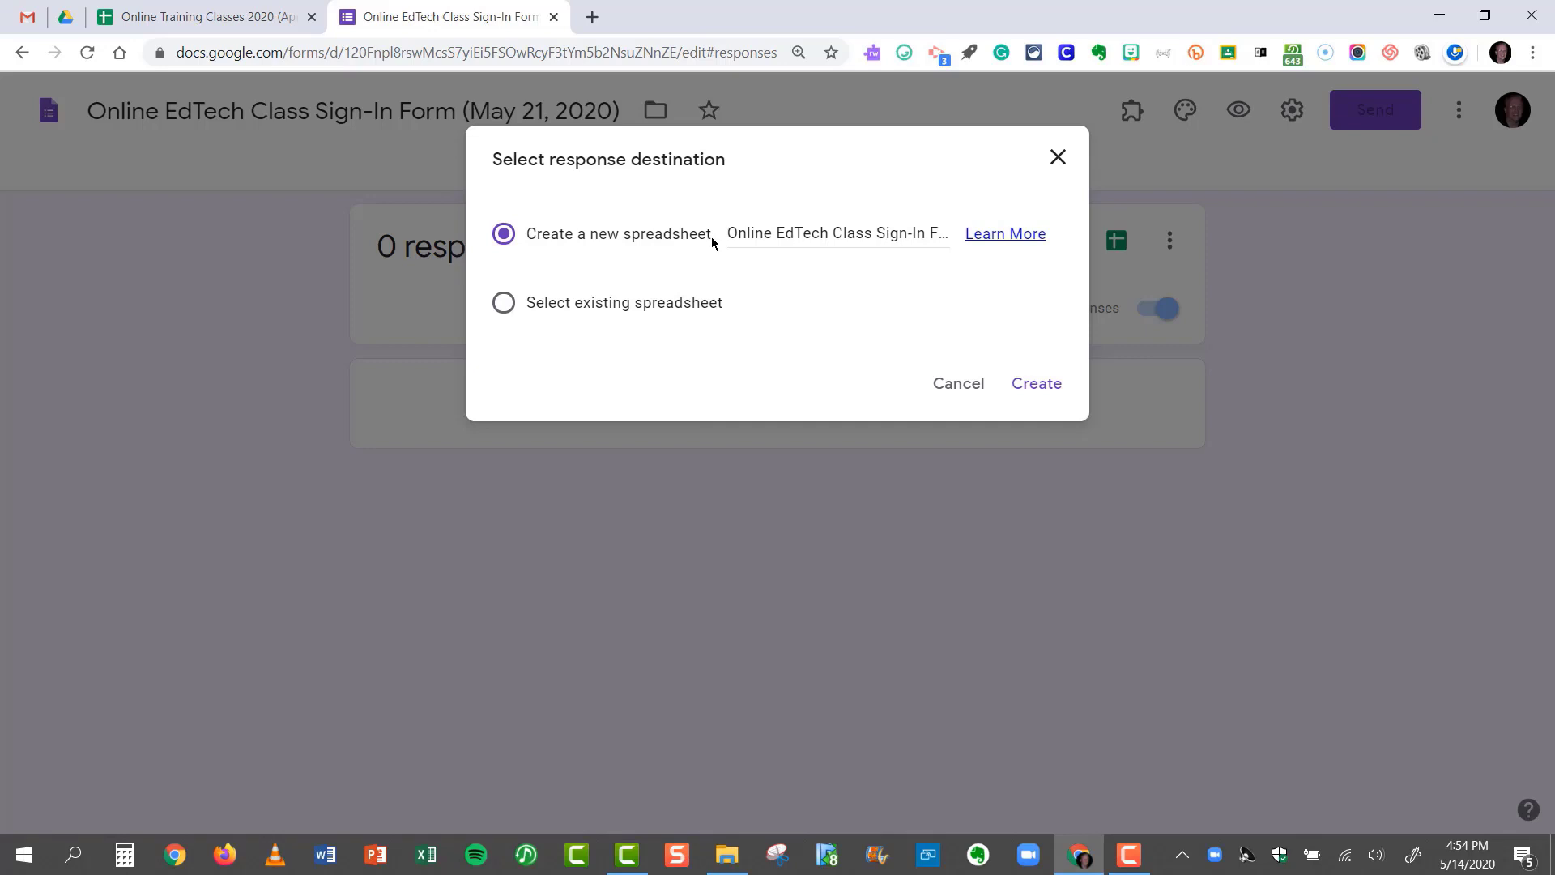
click(506, 307)
Copy the spreadsheet title 'Online Training Classes 2020 (April - Present)' and return to the form
click(175, 15)
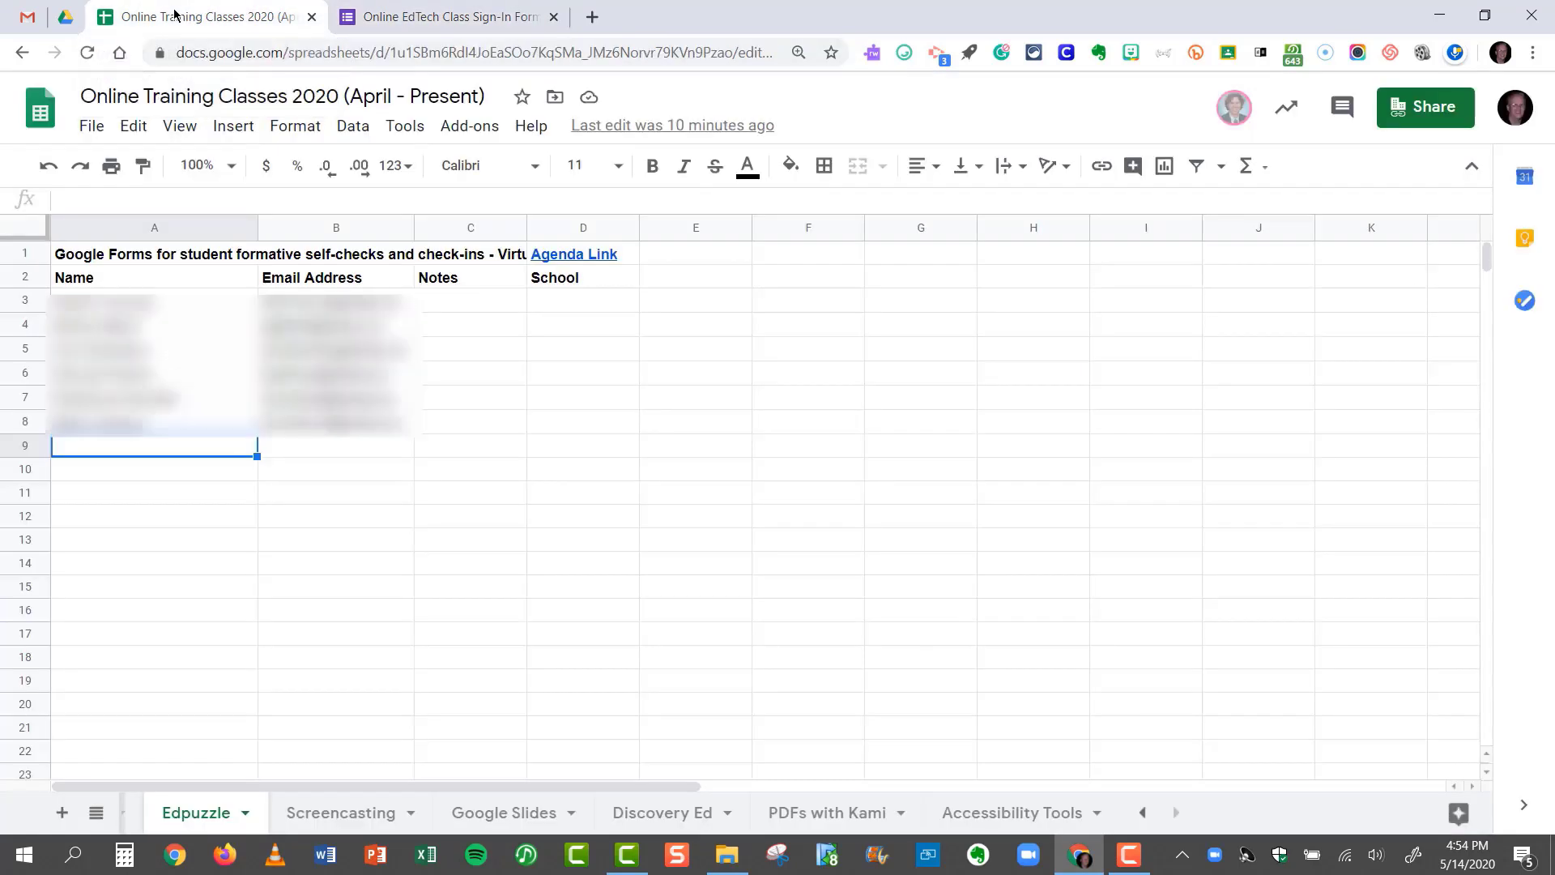
click(295, 96)
drag(84, 96, 488, 114)
key(ctrl+c)
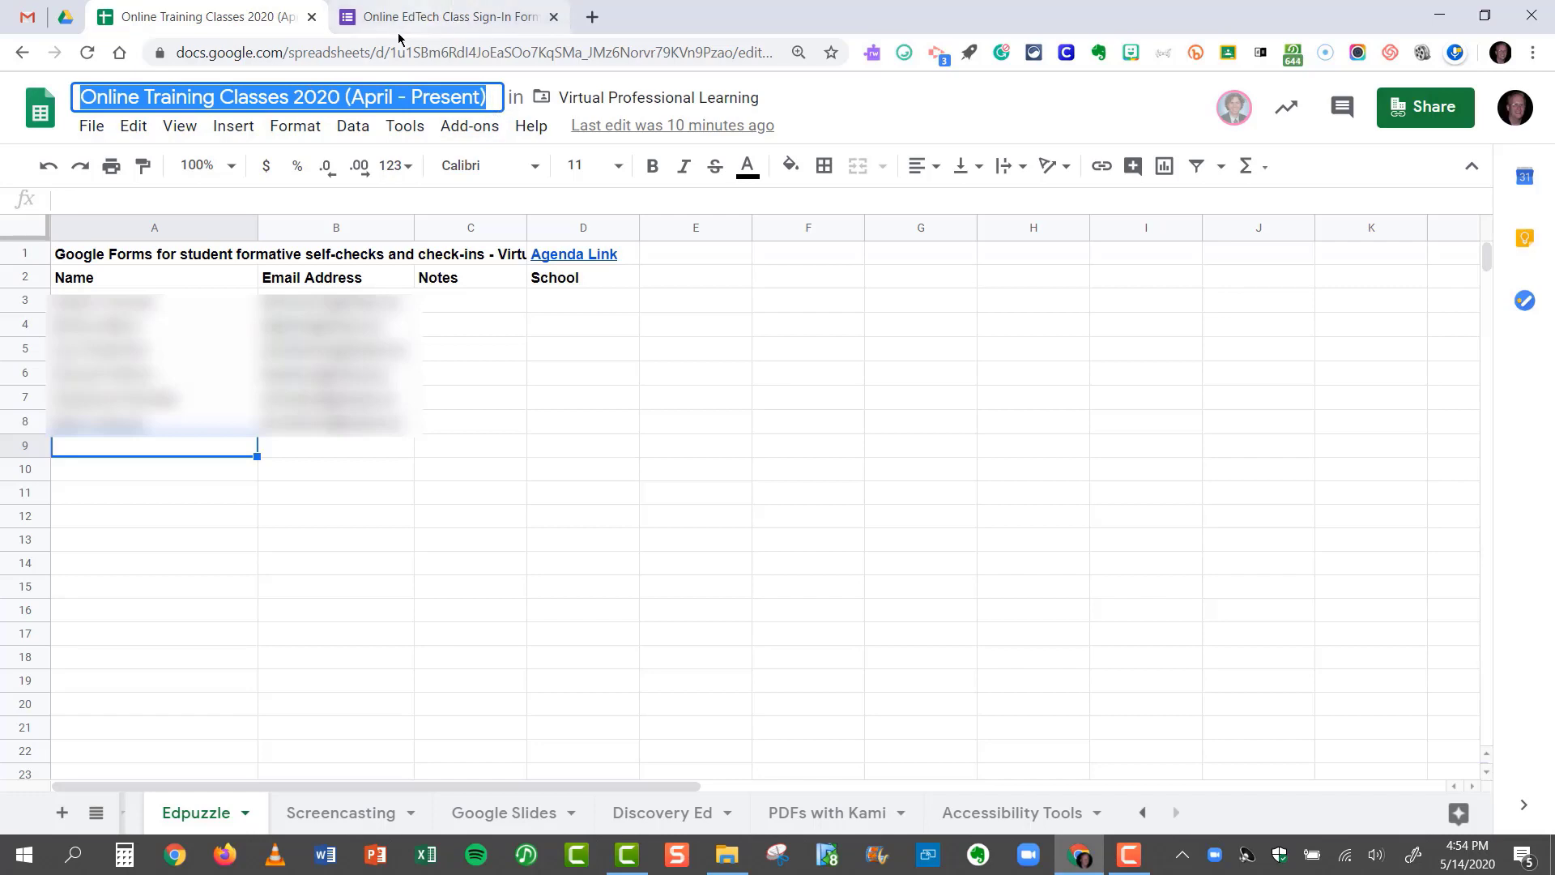
click(427, 18)
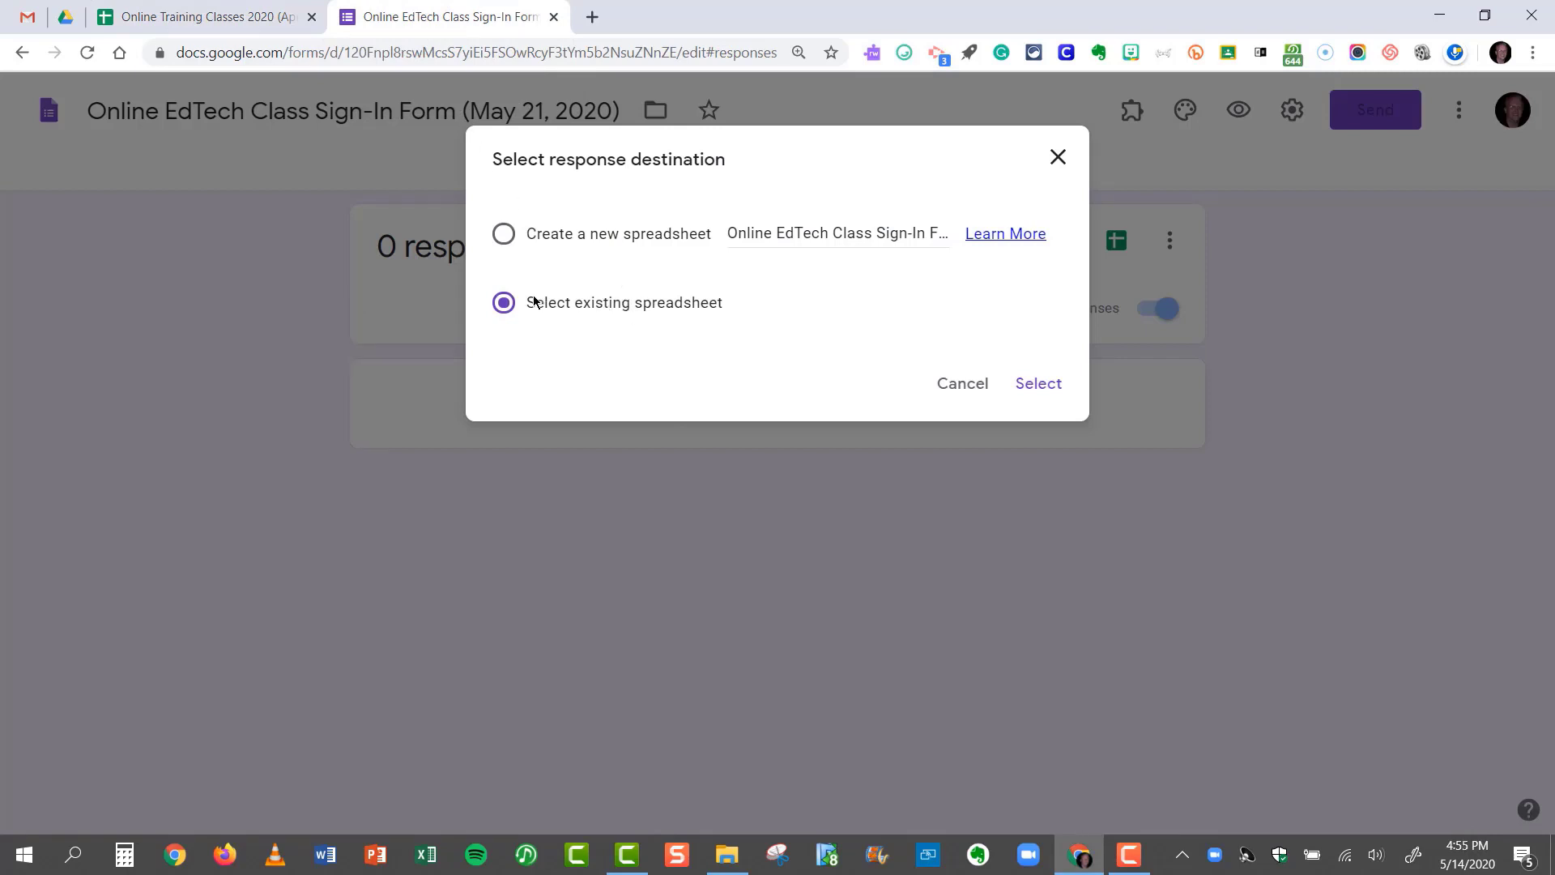
Search the spreadsheet picker for the pasted title and select Online Training Classes 2020 (April - Present)
click(1046, 389)
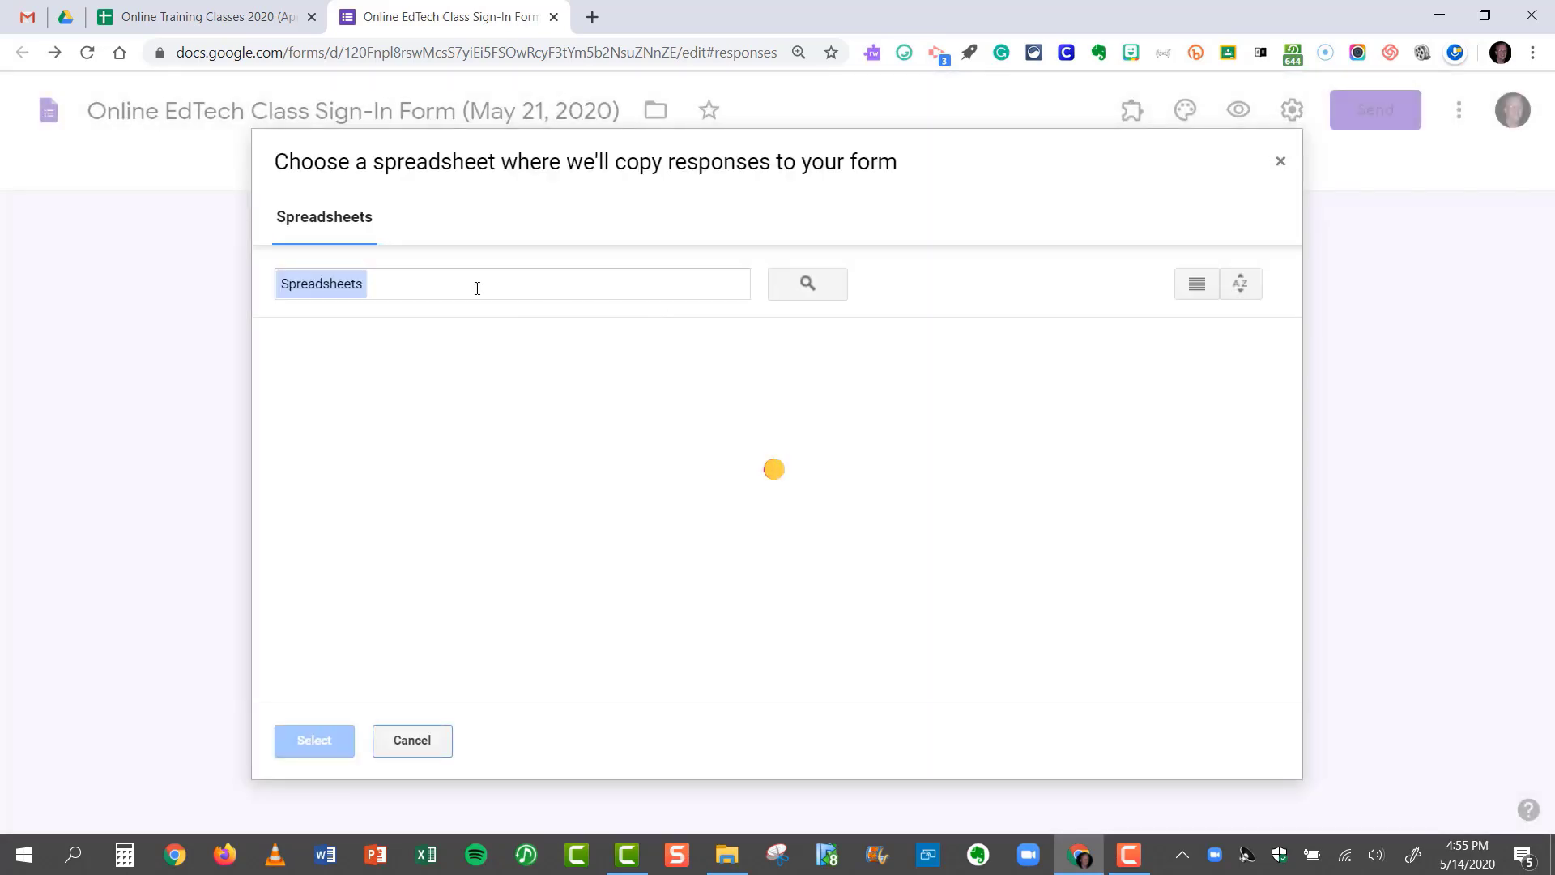
click(463, 282)
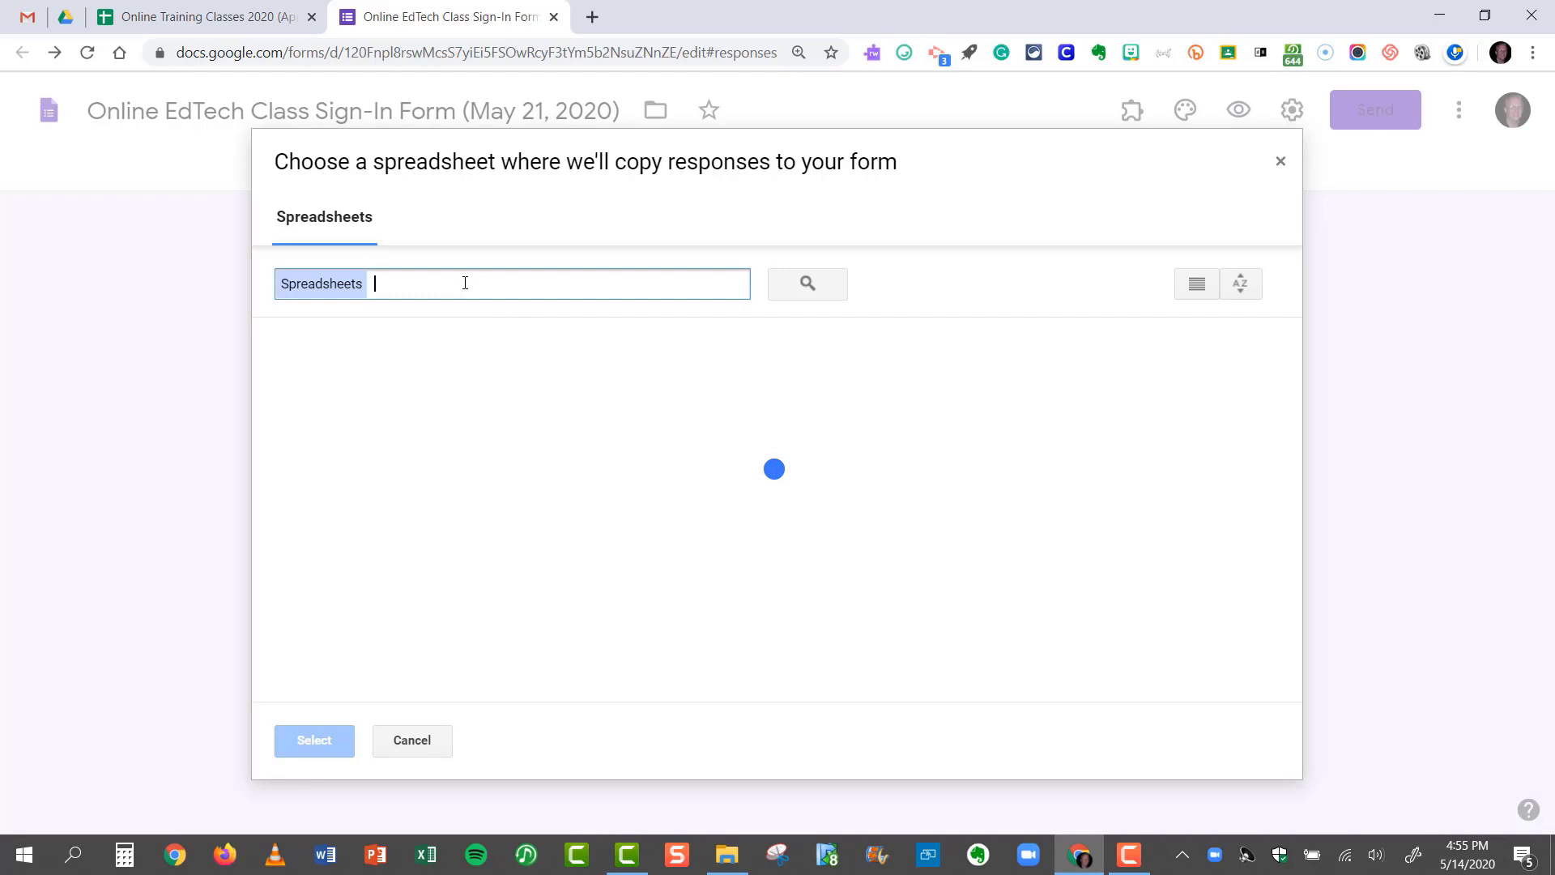
right_click(465, 283)
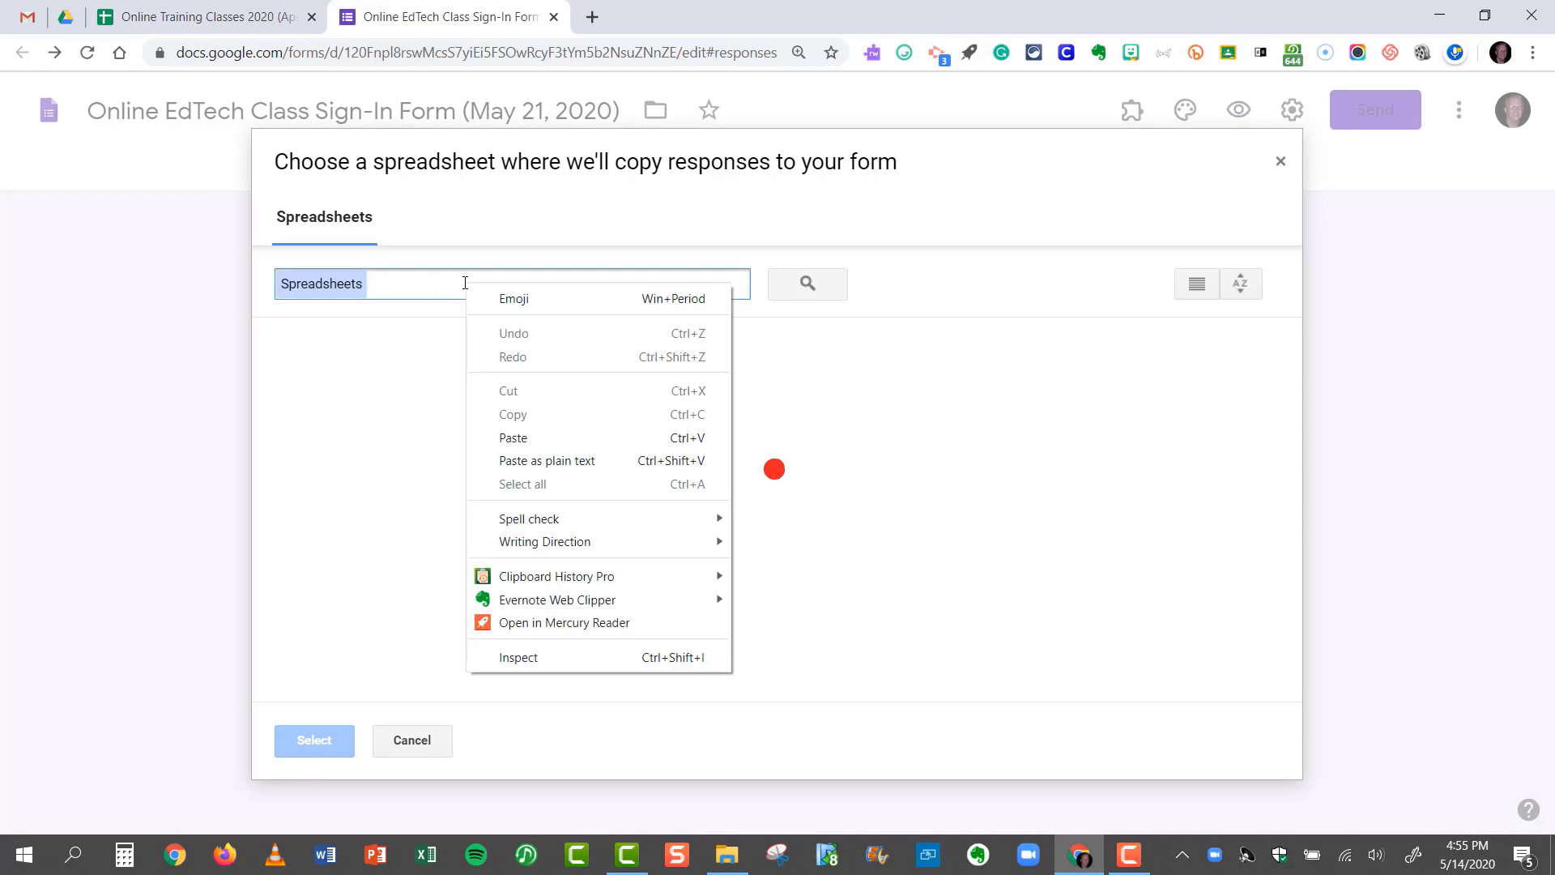
click(412, 281)
key(ctrl+v)
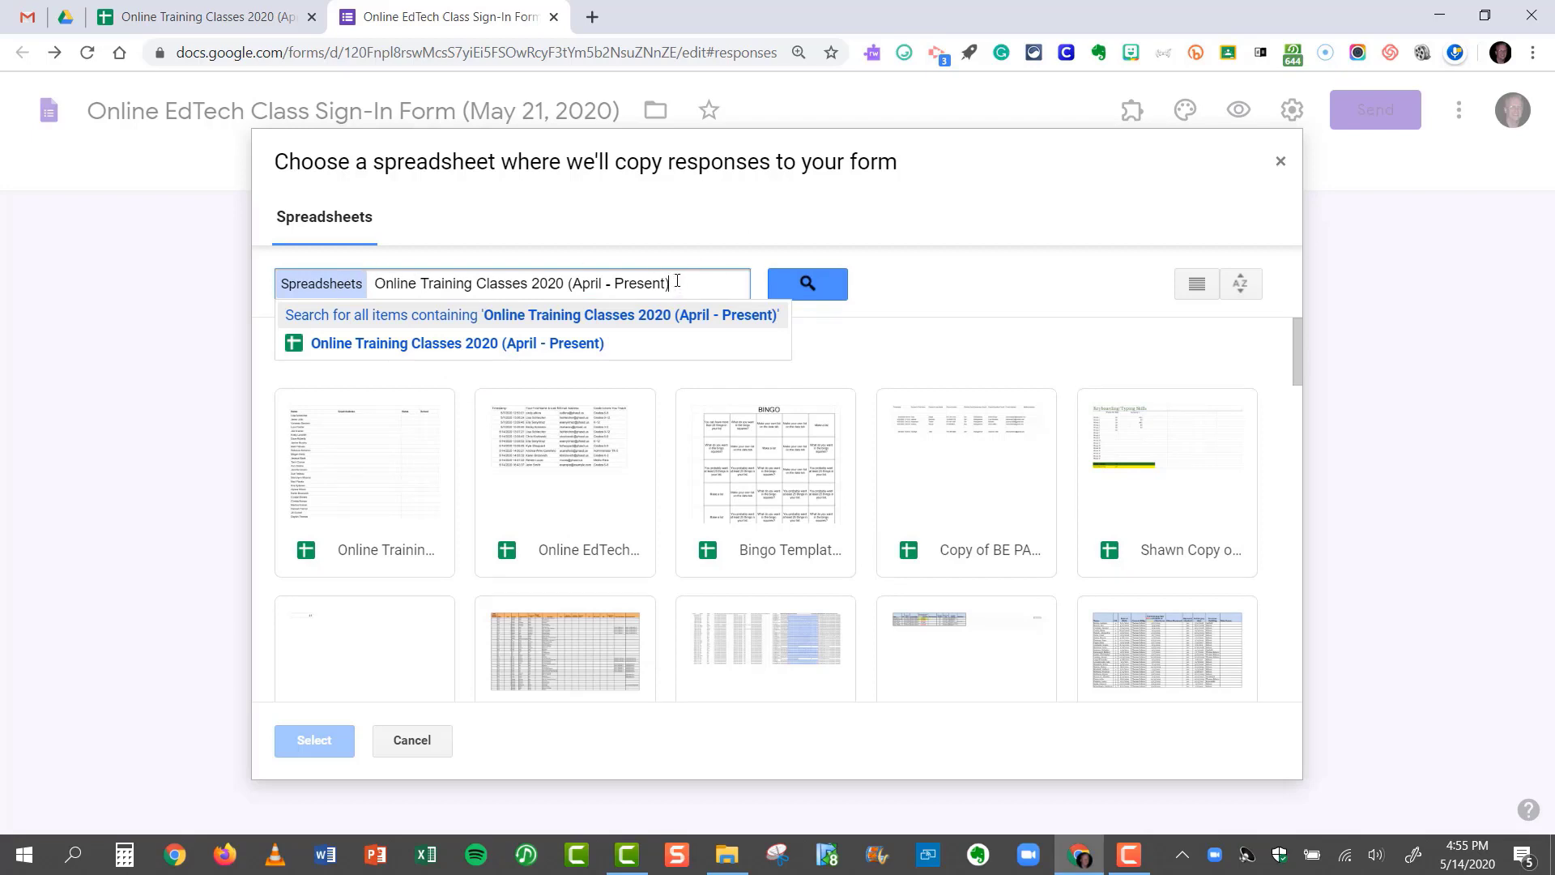
click(442, 344)
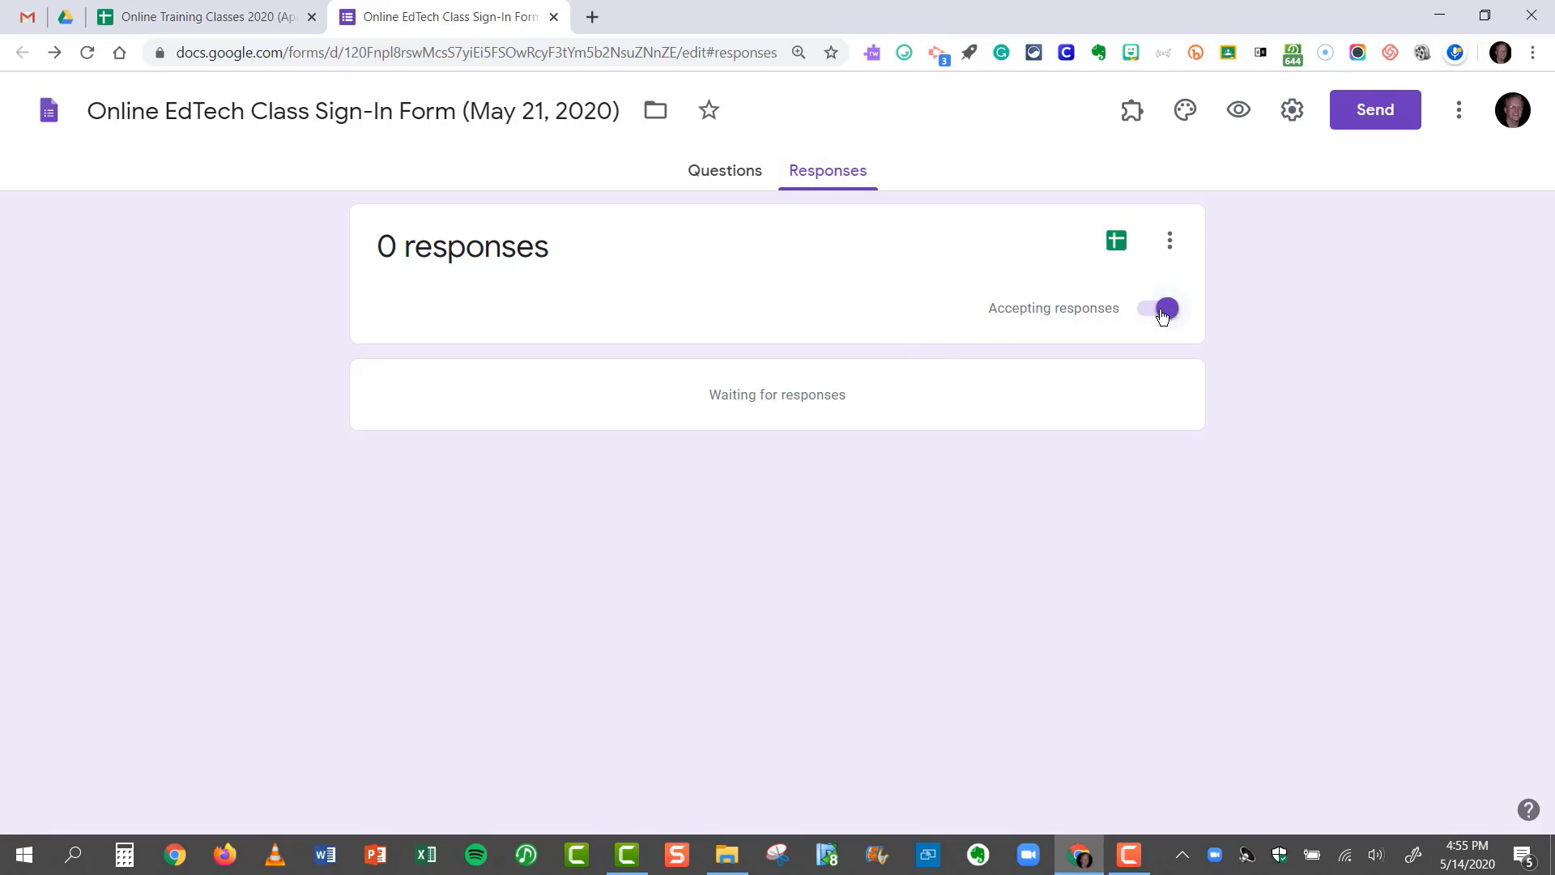
Copy the copied form's shortened forms.gle link from the Send form dialog
click(712, 170)
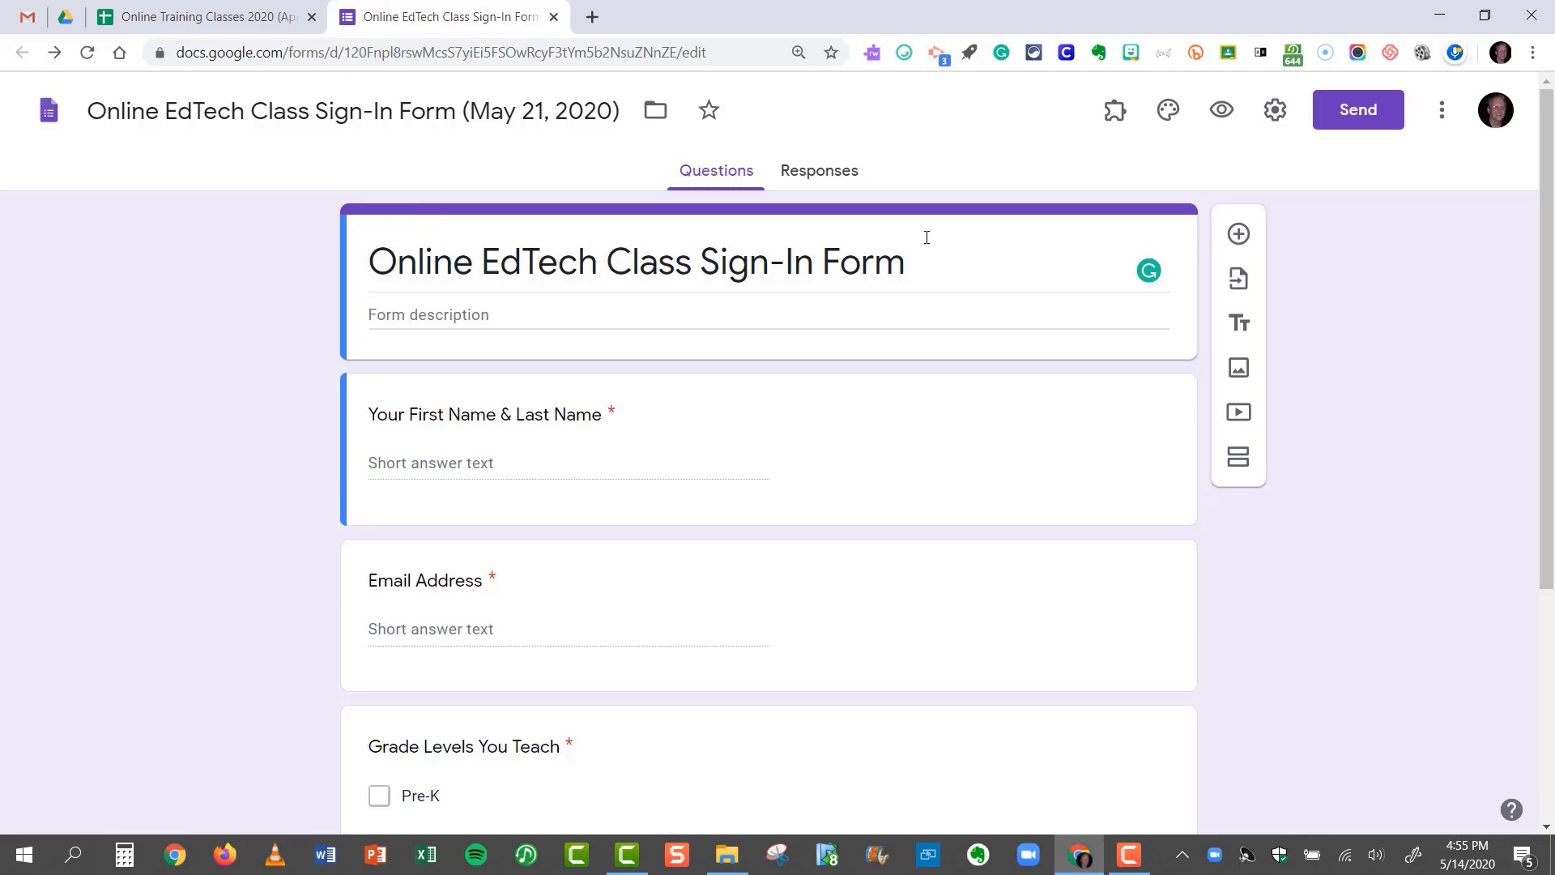
click(1355, 119)
click(683, 294)
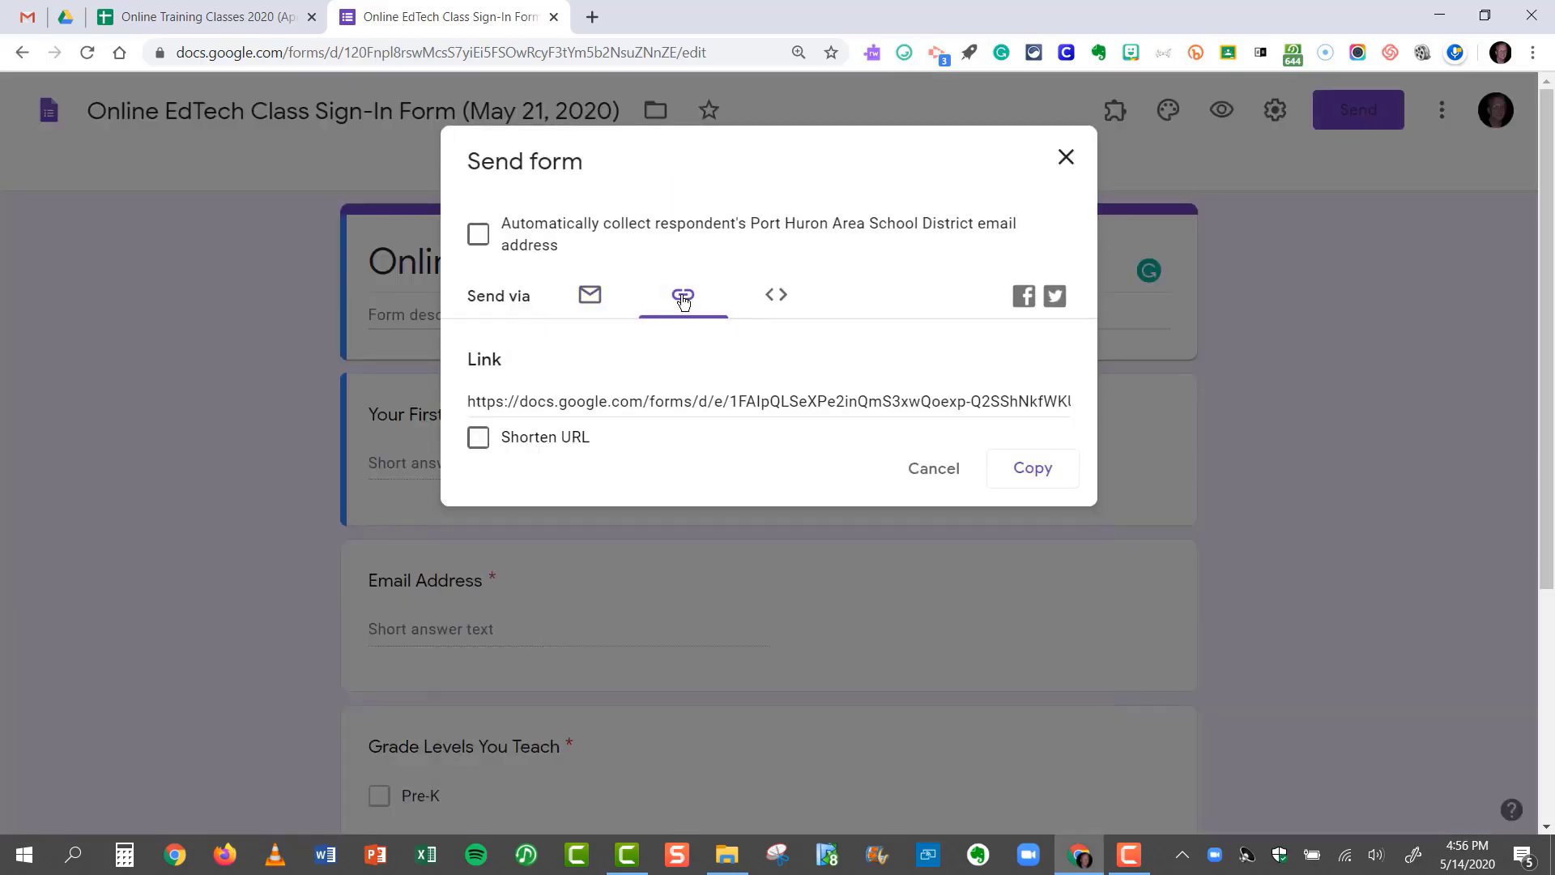
click(478, 438)
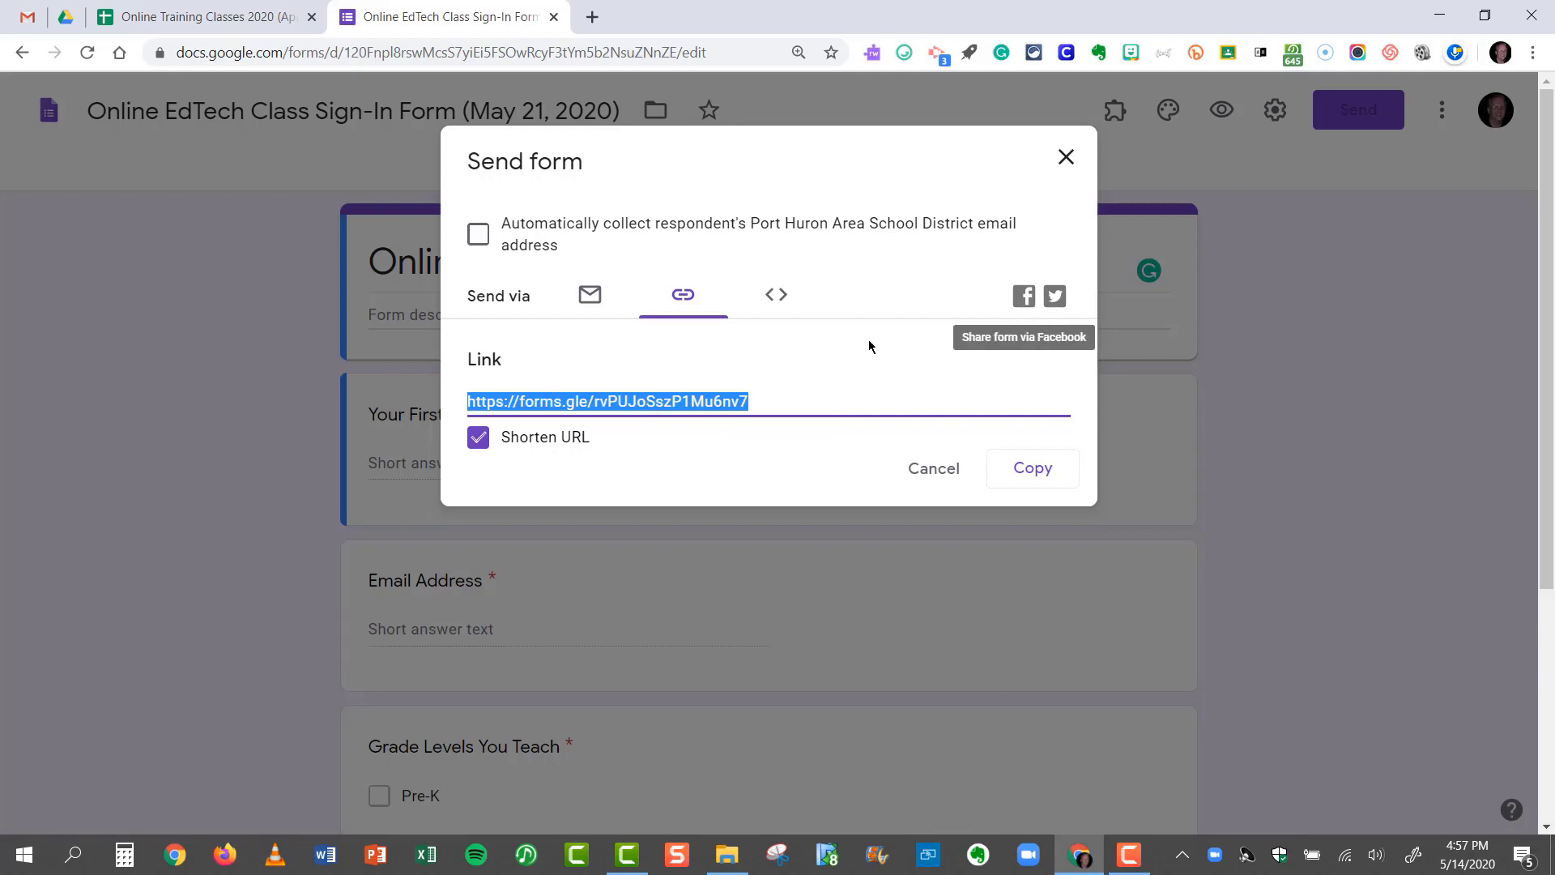
click(1032, 470)
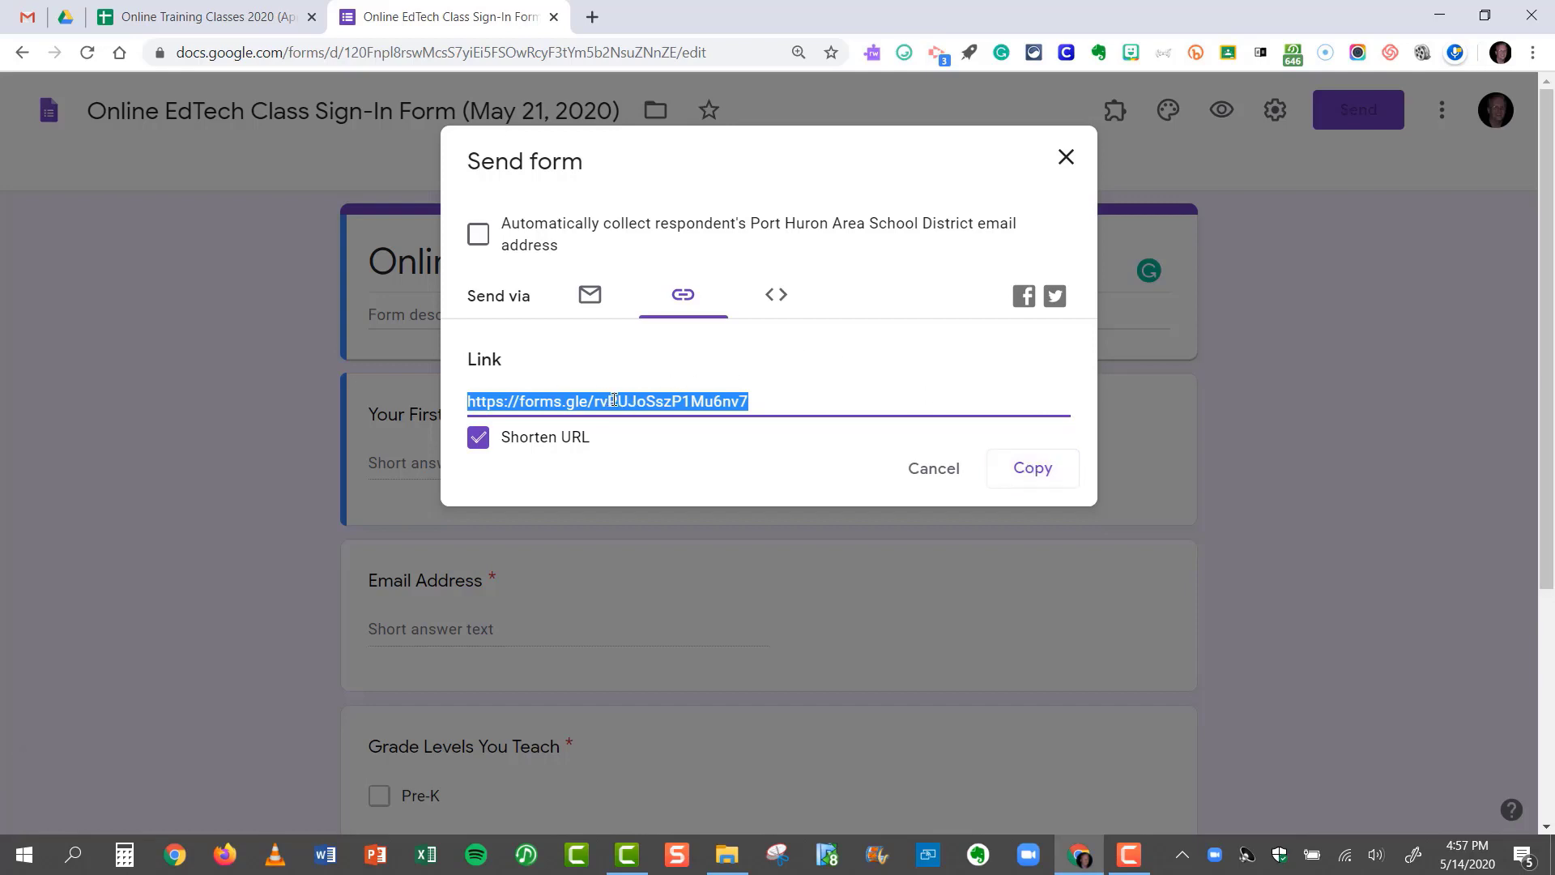
click(1062, 159)
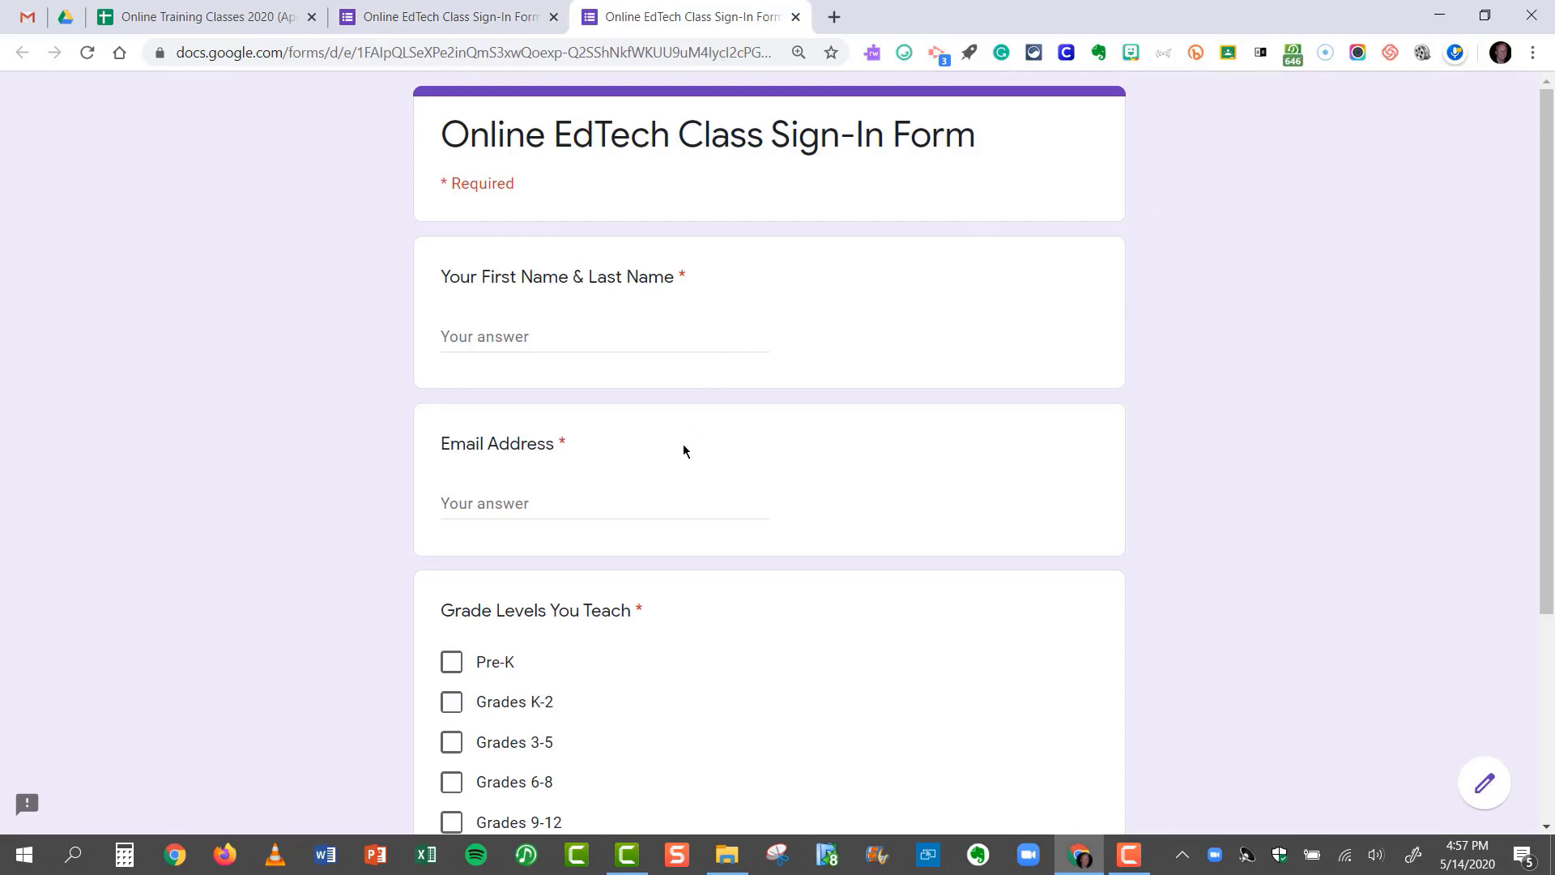
Fill in a sample full name and sample email, tick Grades 3-5, and submit the test response
scroll(692, 483, down, 4)
scroll(692, 484, up, 3)
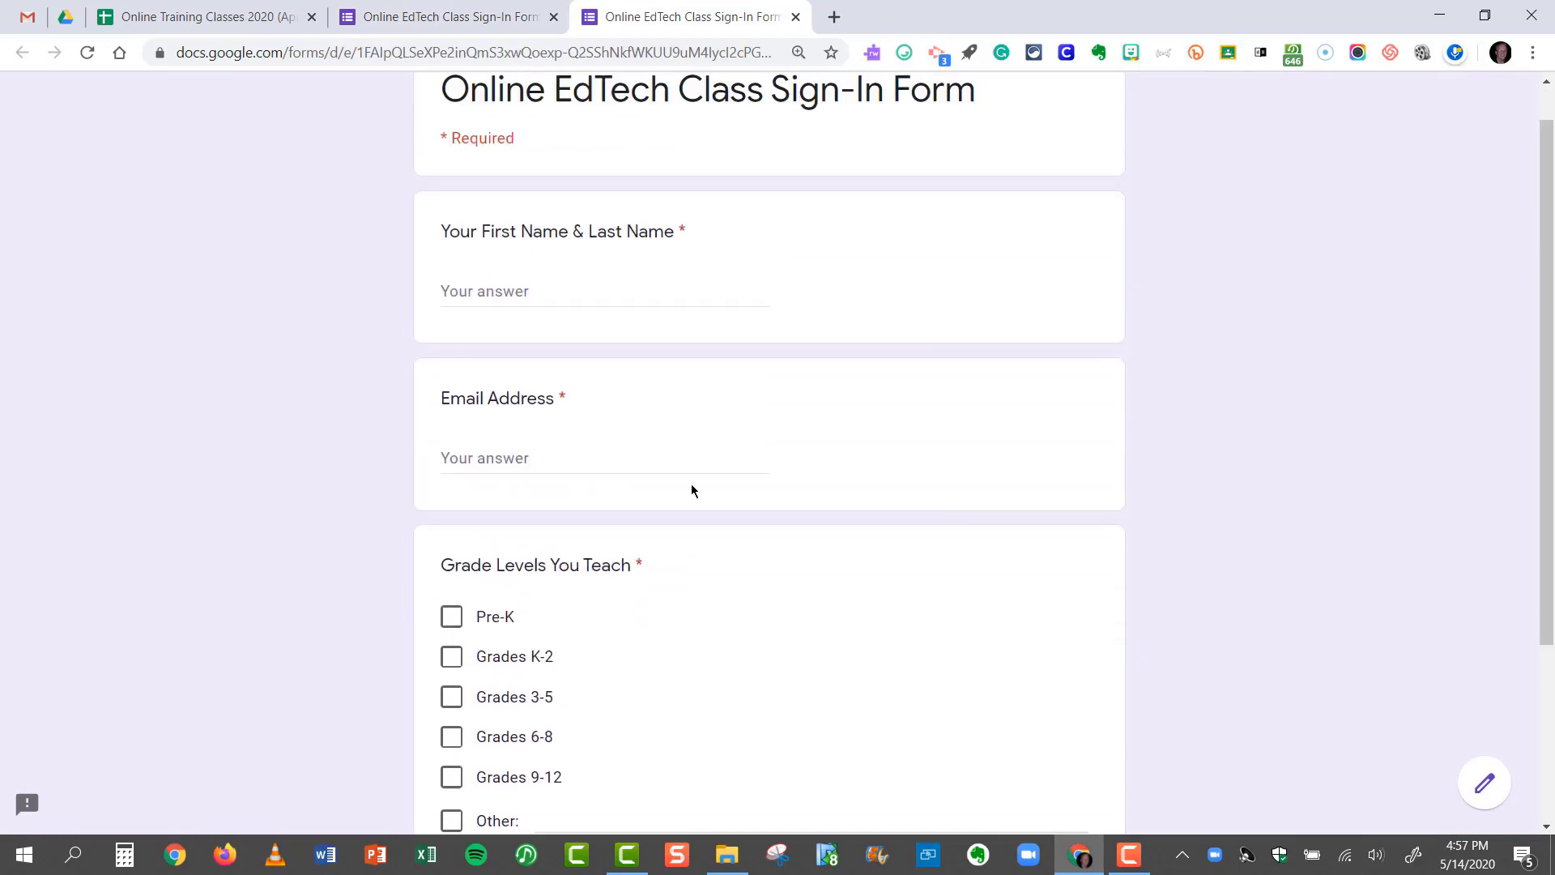
scroll(692, 486, up, 1)
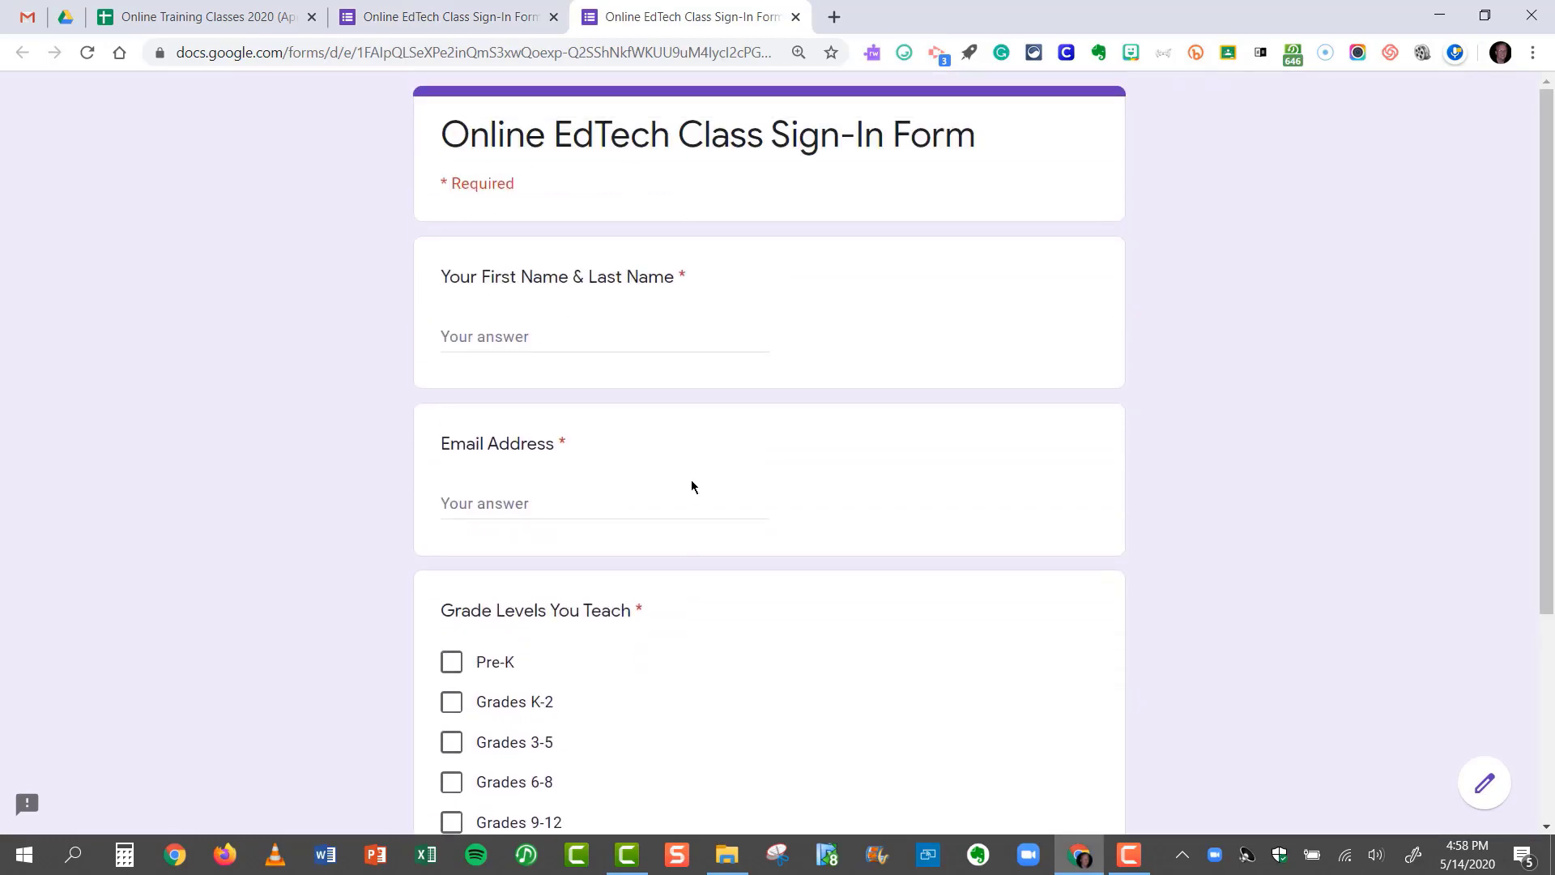
click(521, 335)
text(John Smith)
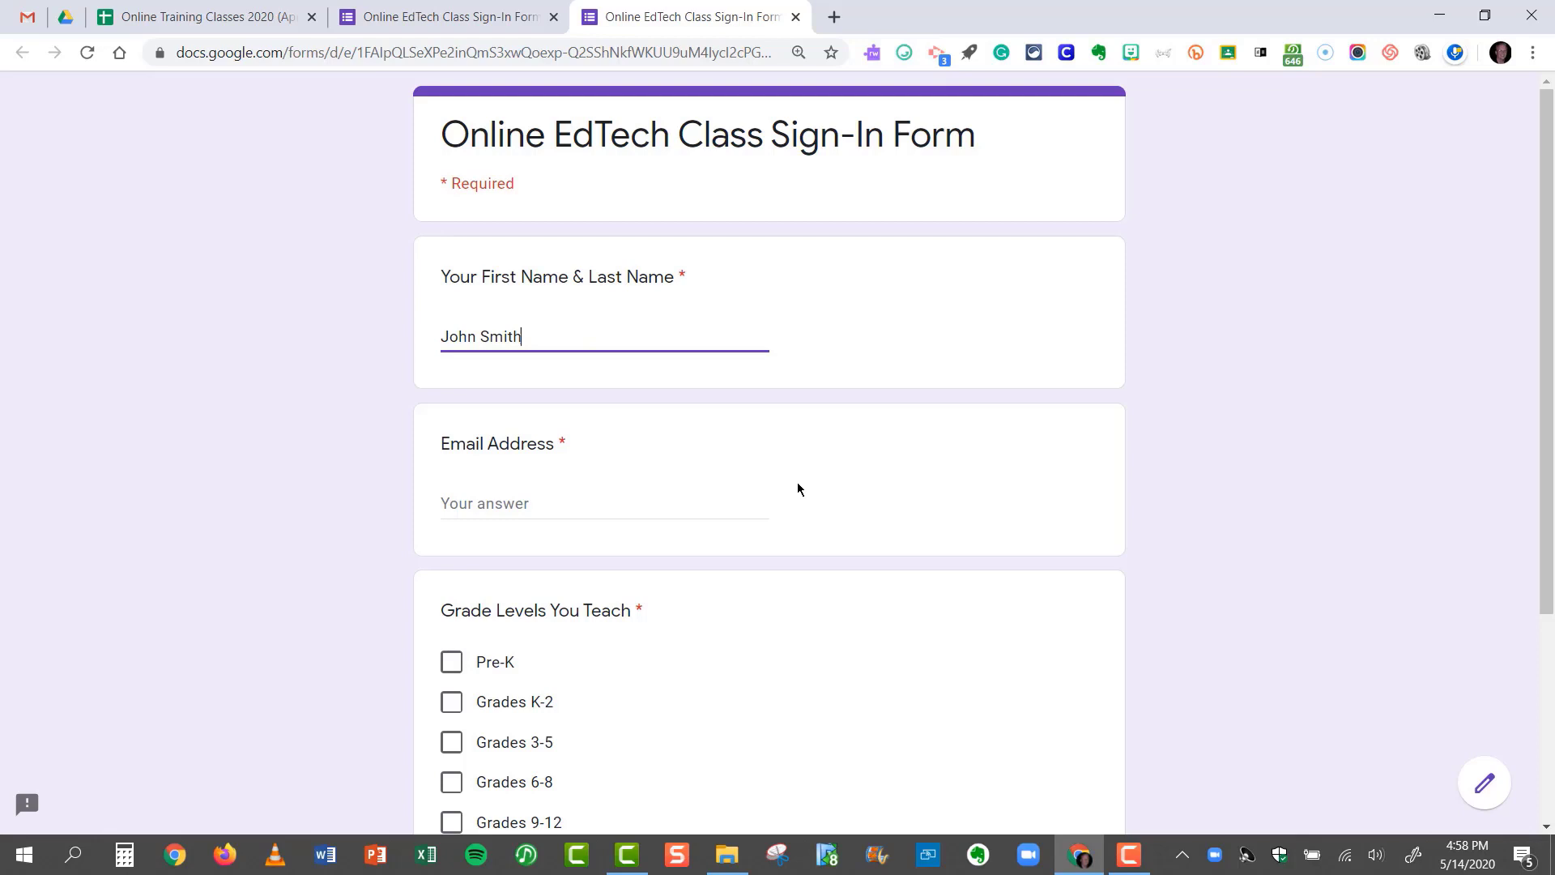
click(652, 525)
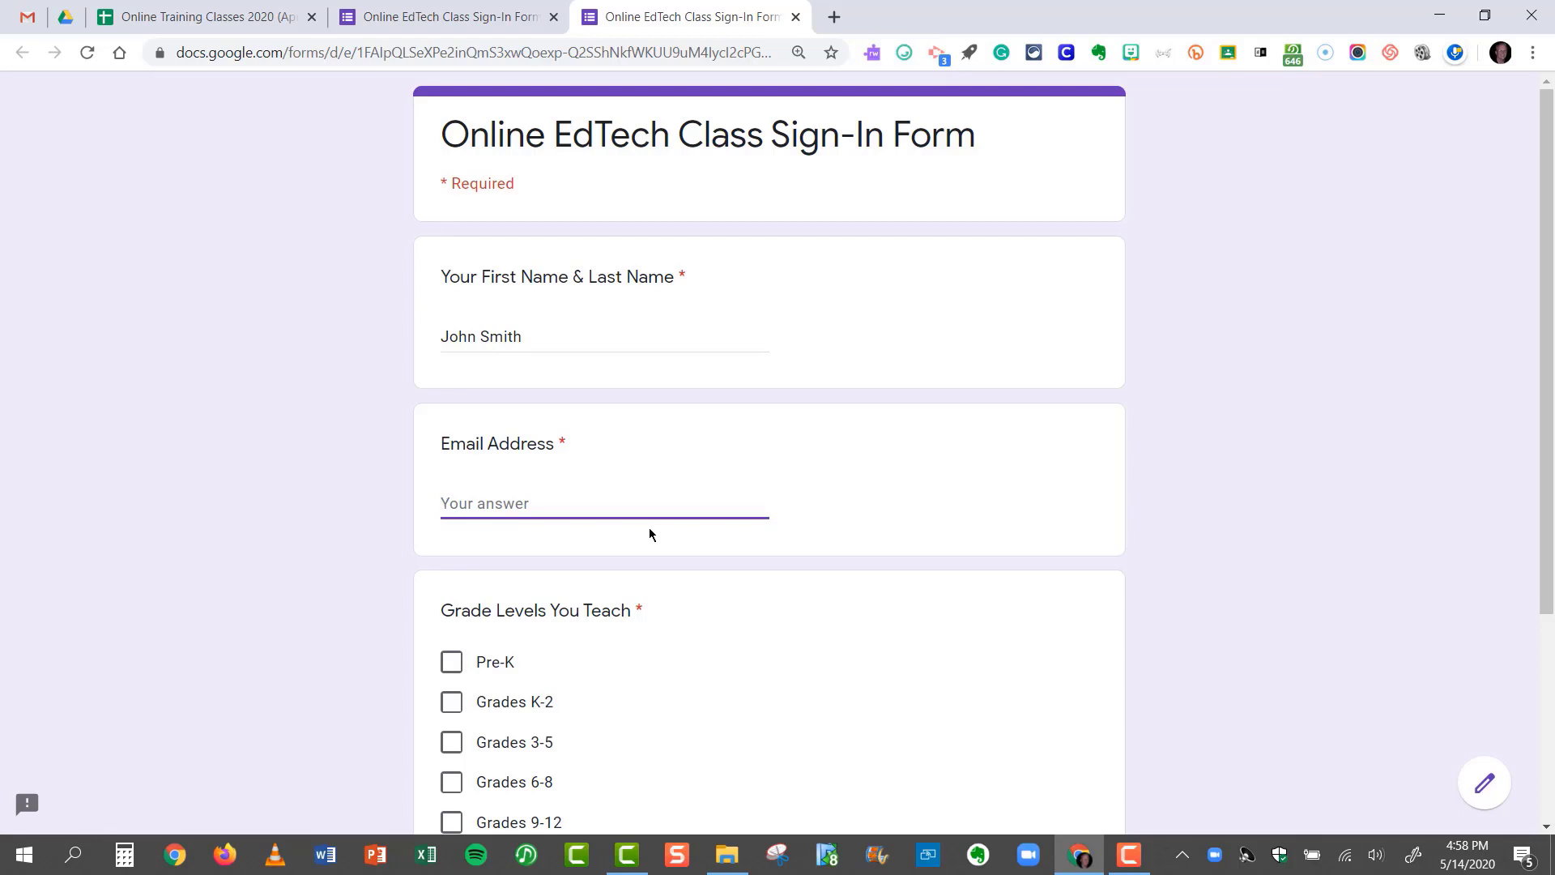
text(example@example.com)
scroll(649, 527, down, 4)
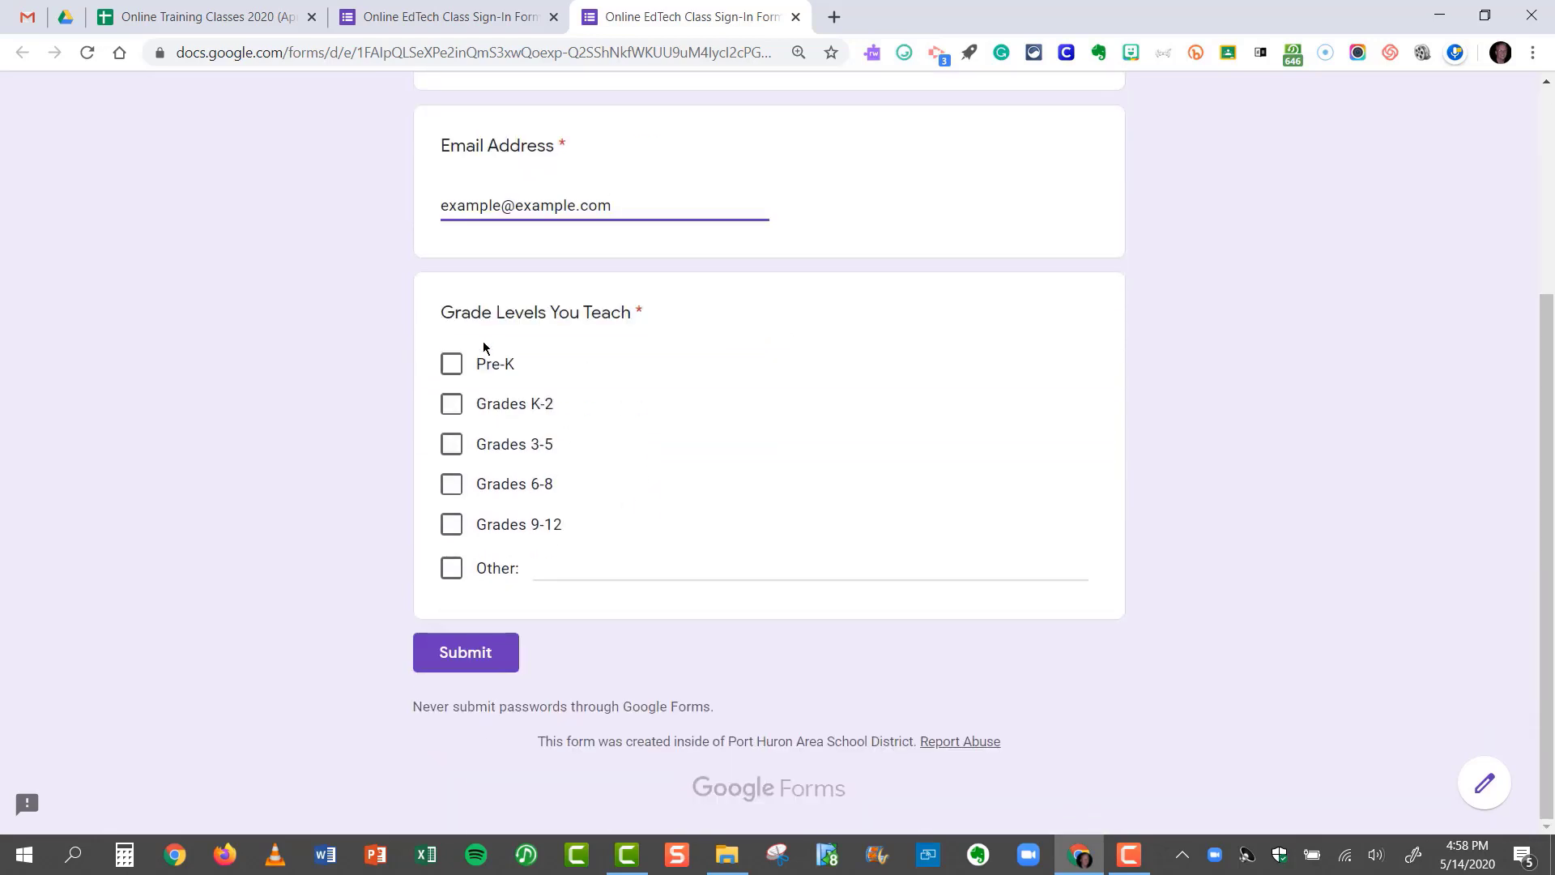
click(451, 444)
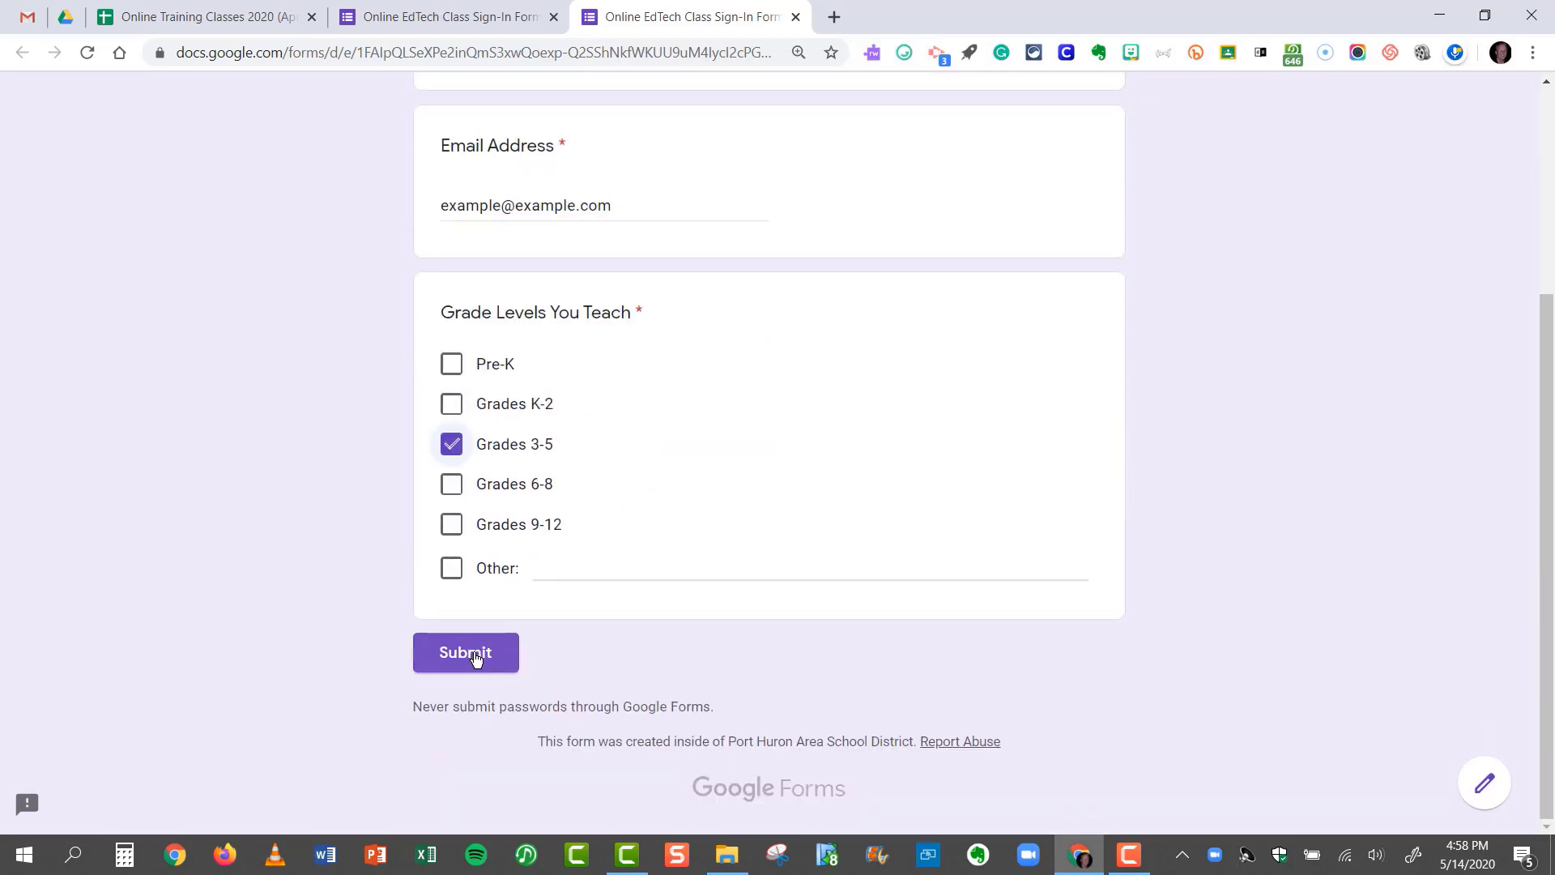
click(475, 658)
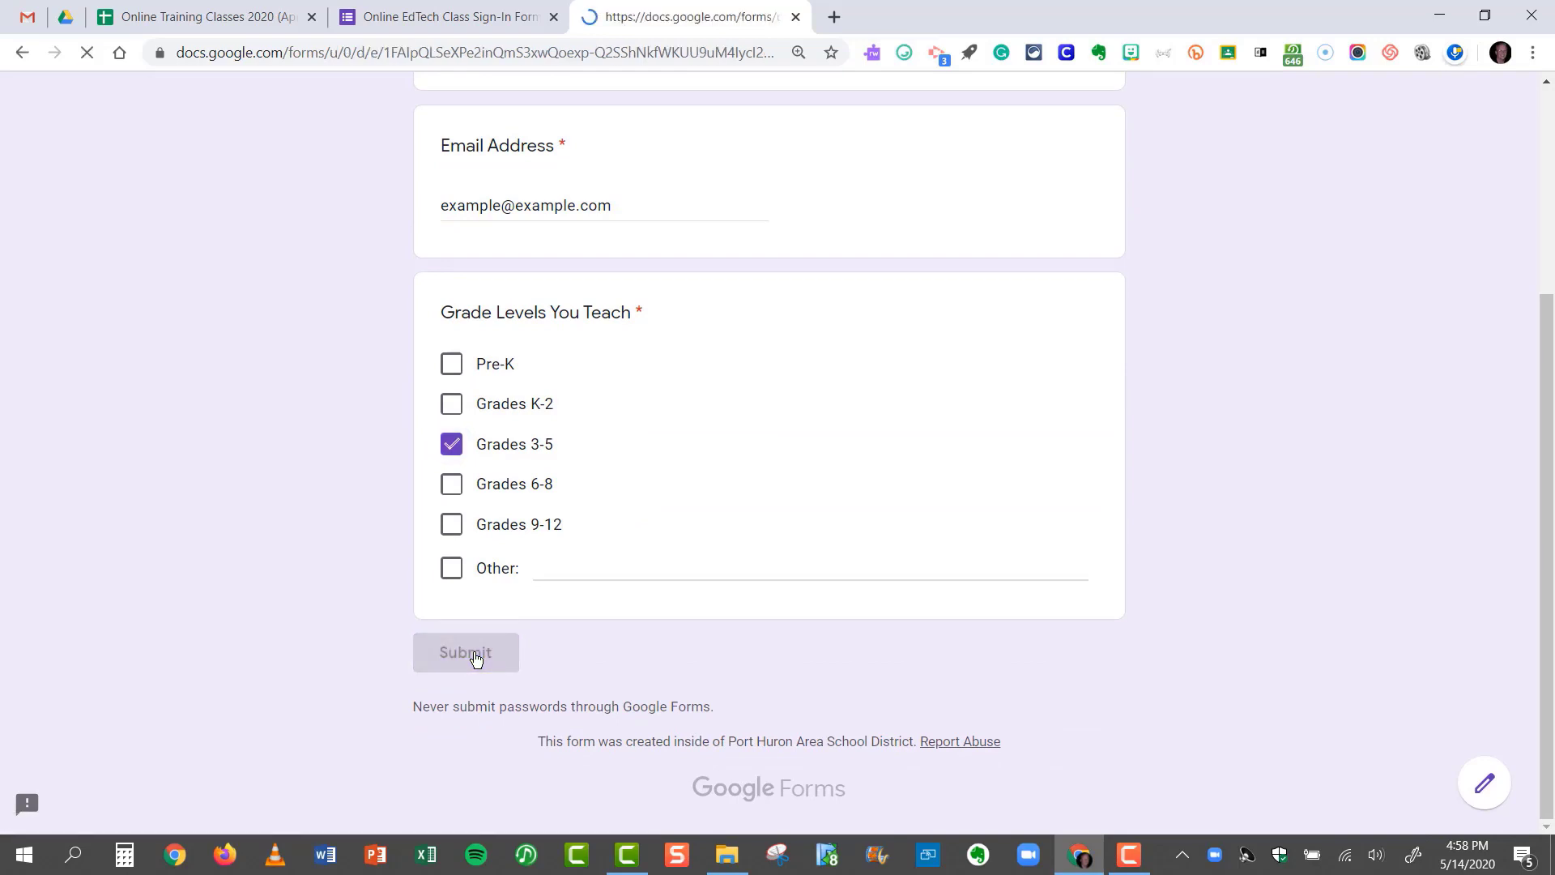
Open the Form Responses 4 sheet in the training classes spreadsheet
click(170, 12)
click(1143, 812)
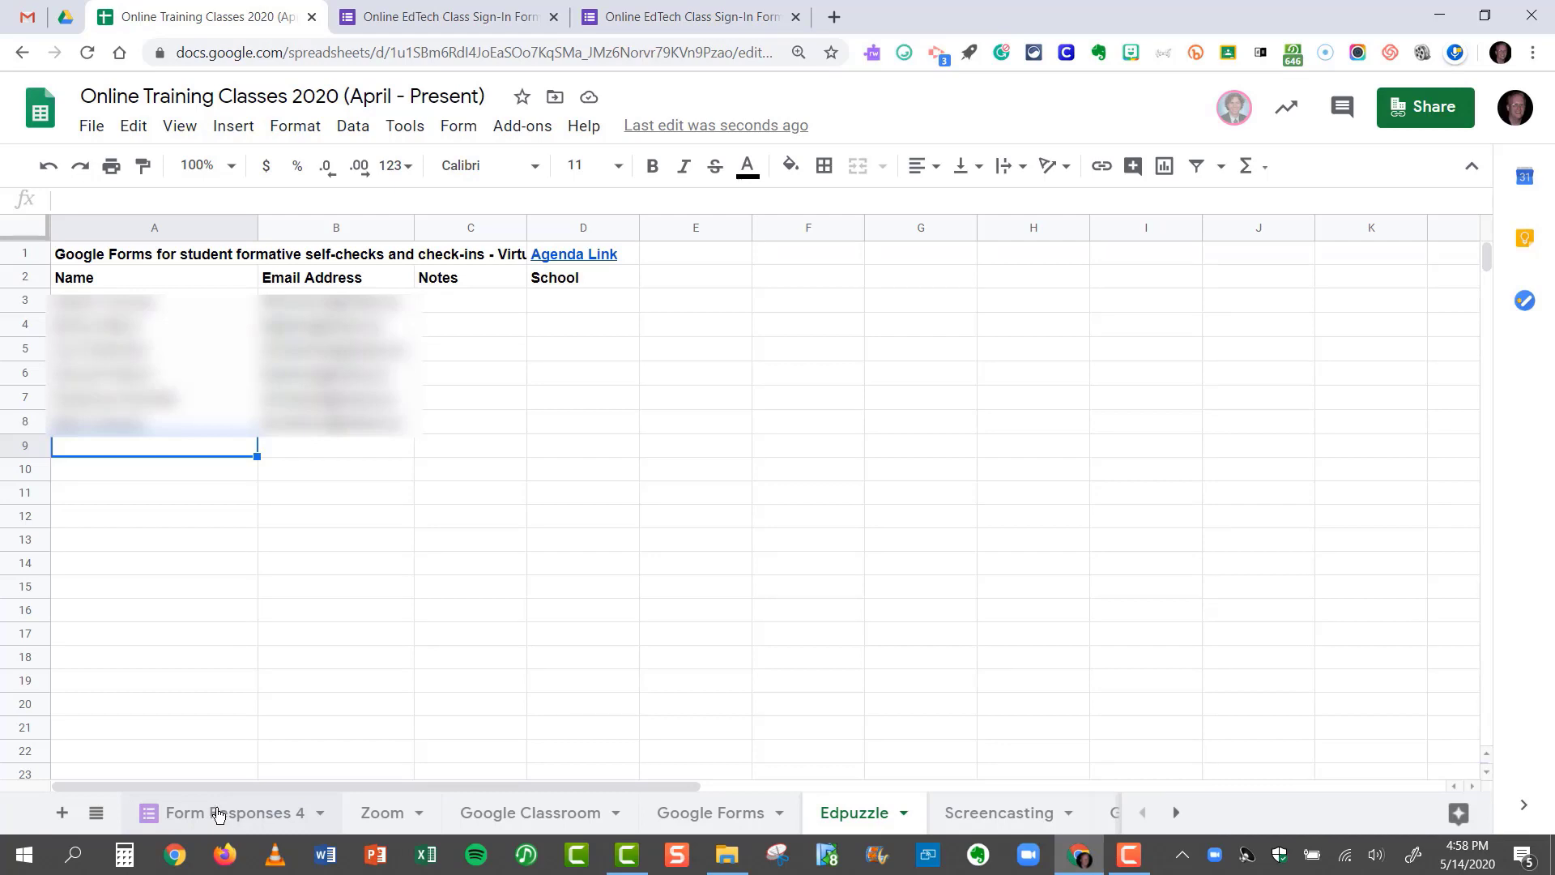
click(218, 813)
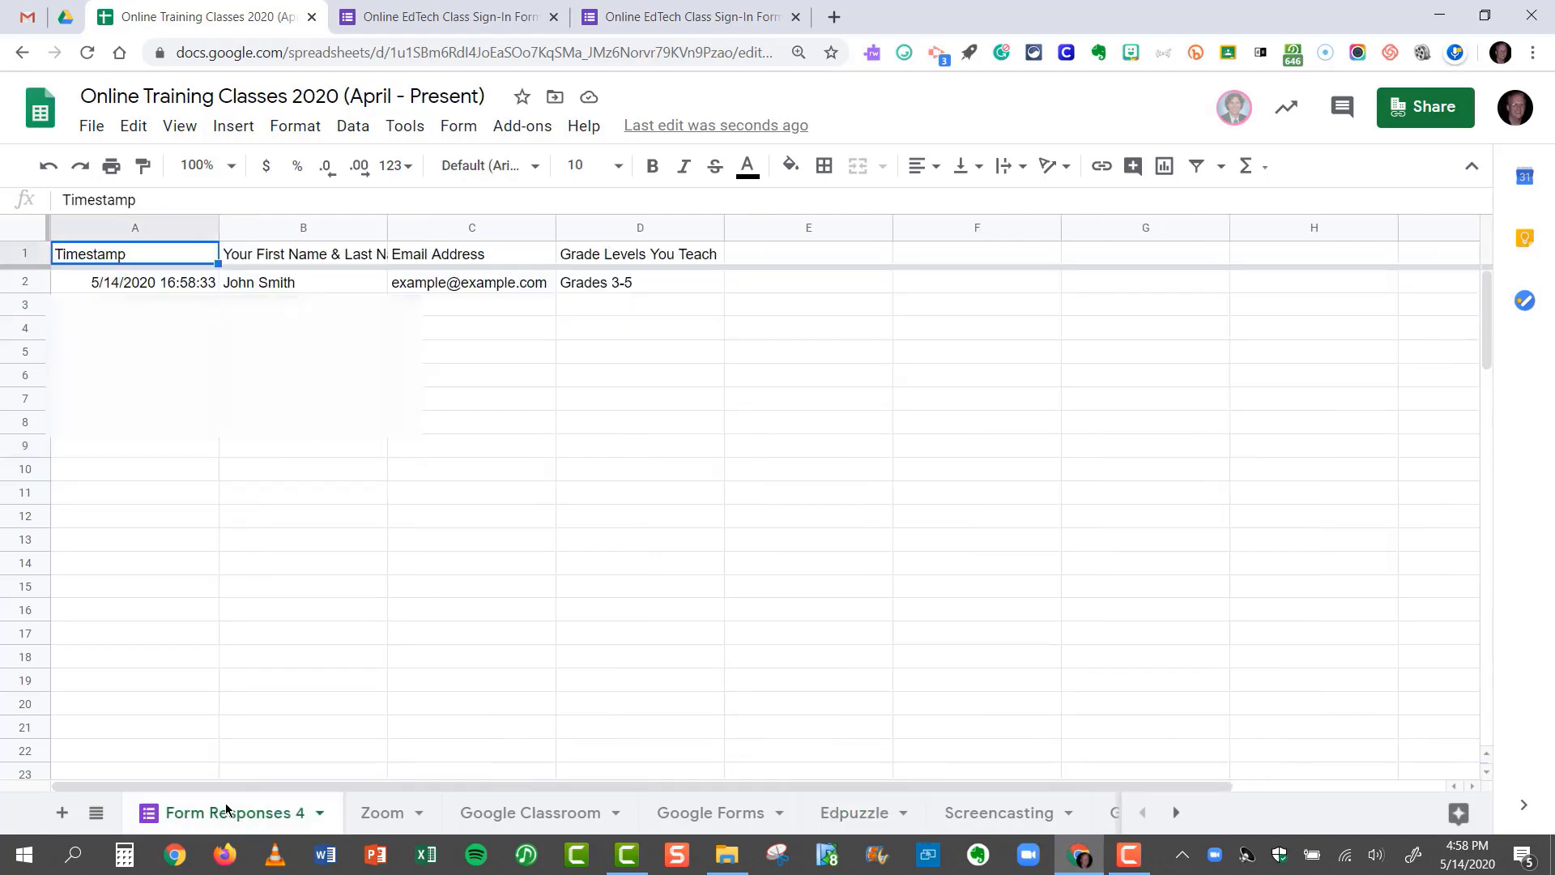
Inspect the test response's name, email, grade level and timestamp in row 2
click(267, 284)
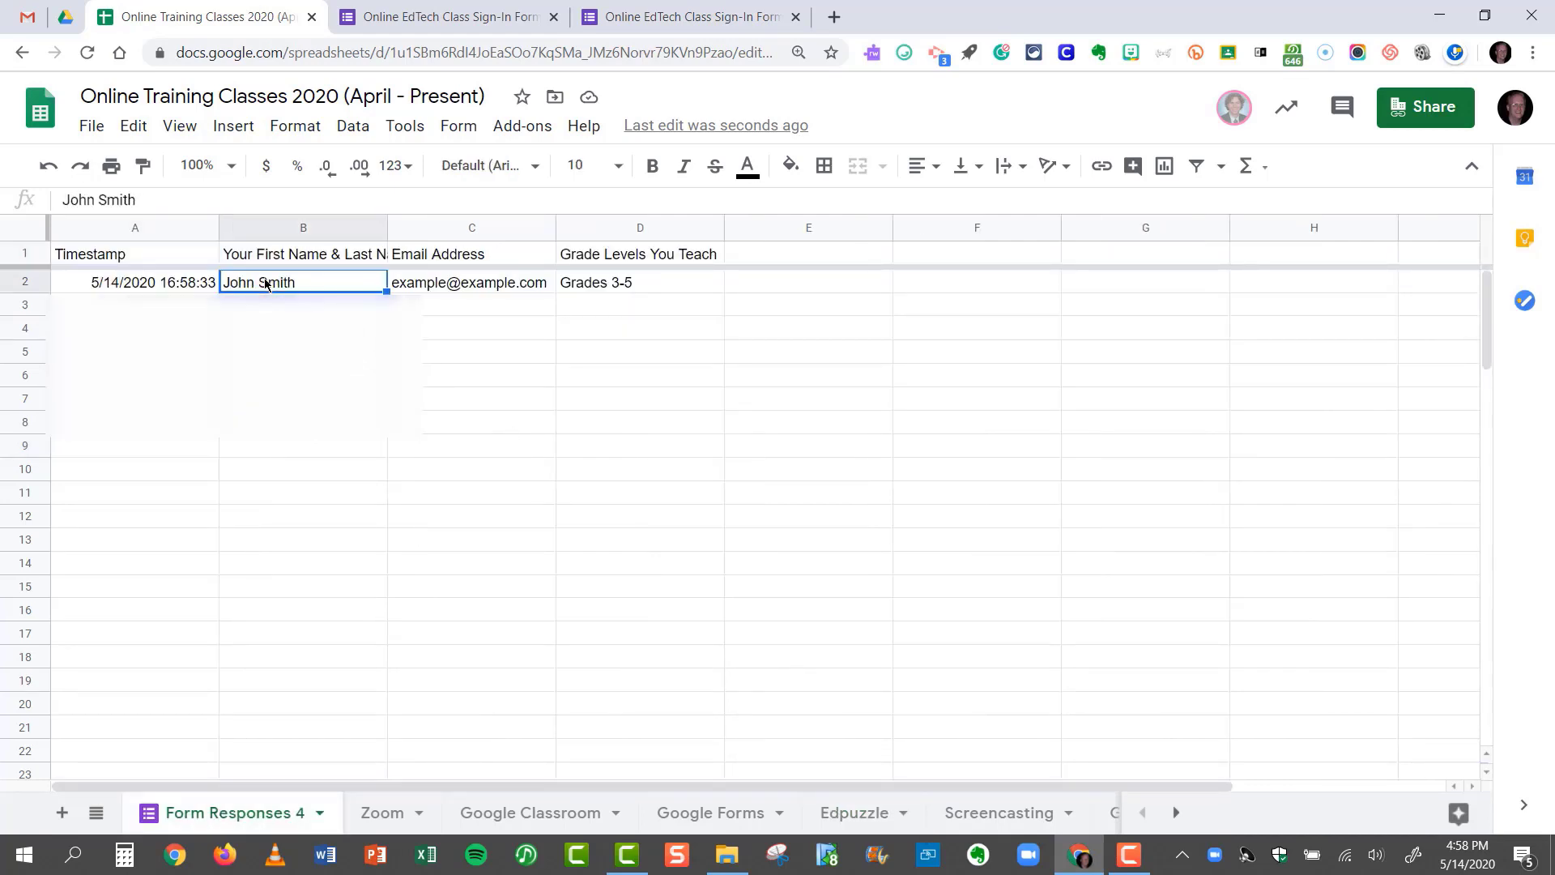
click(516, 292)
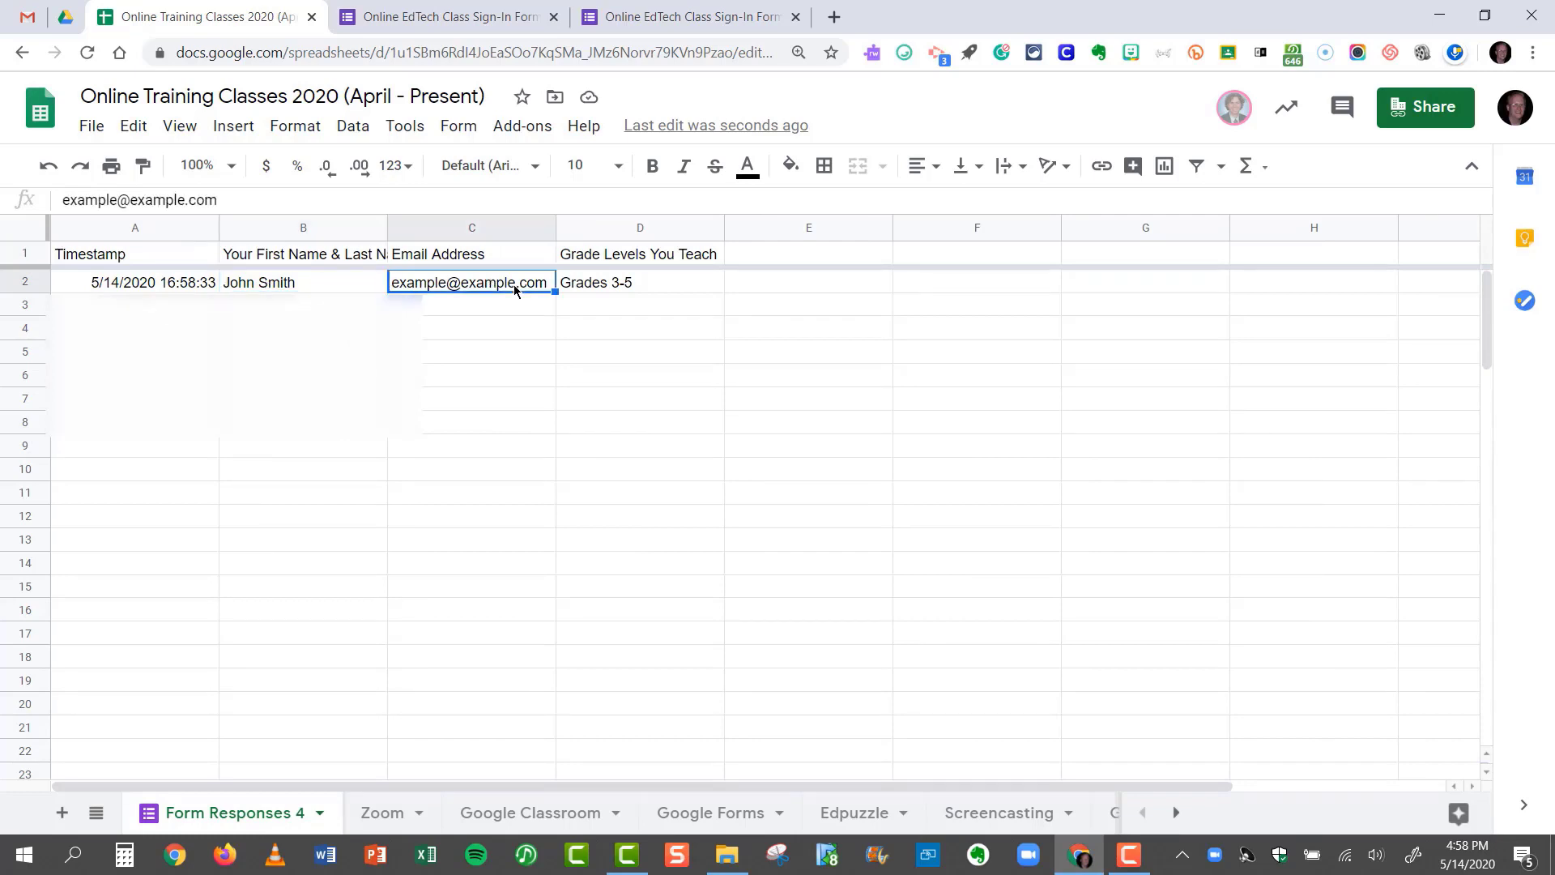
click(641, 280)
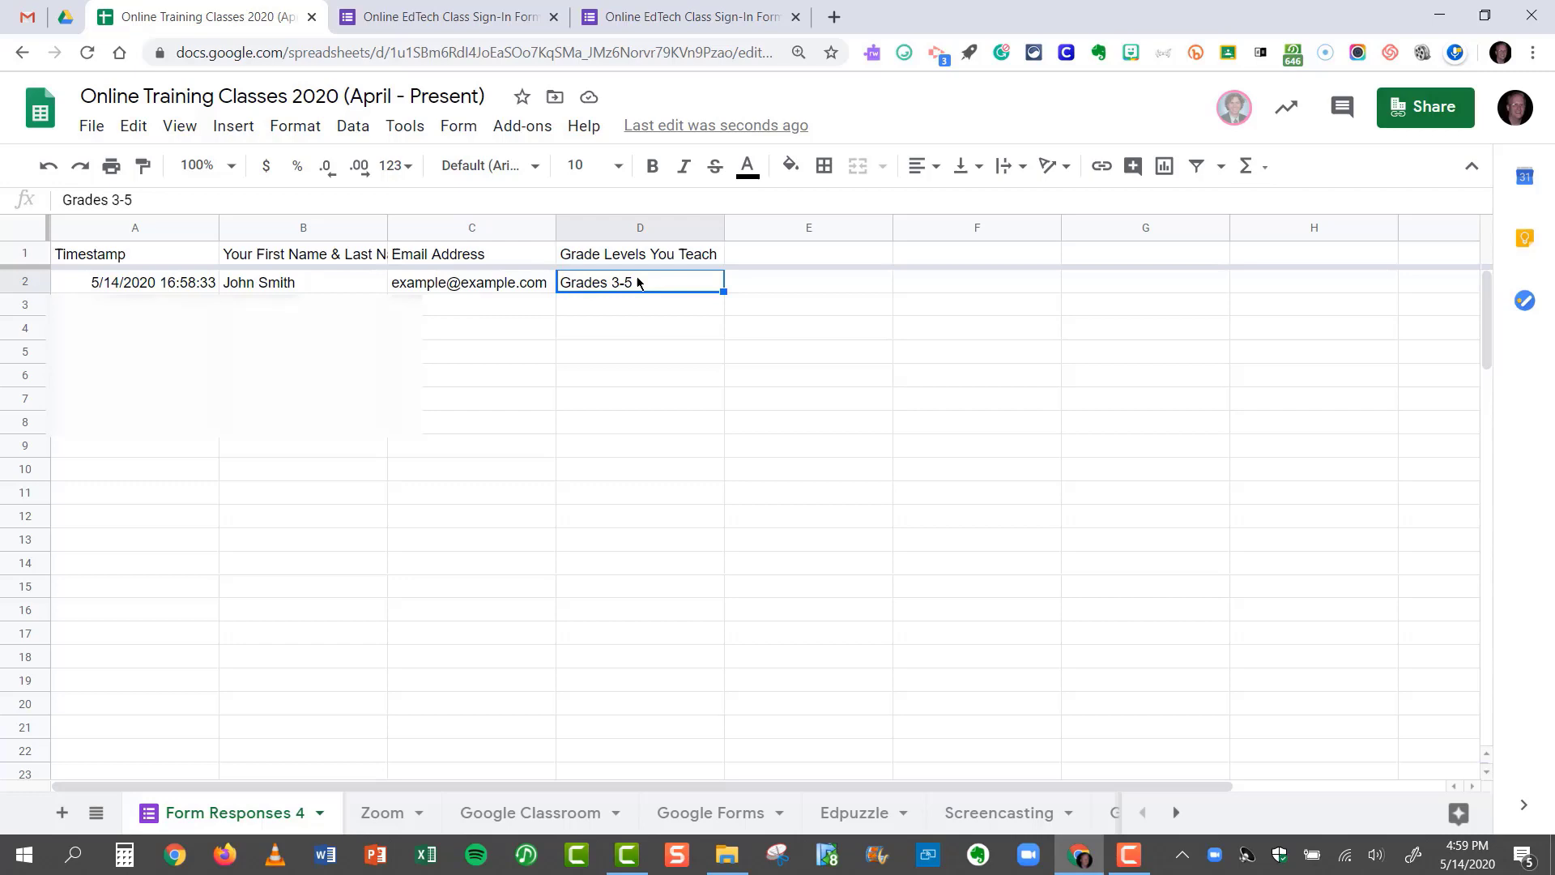
click(107, 285)
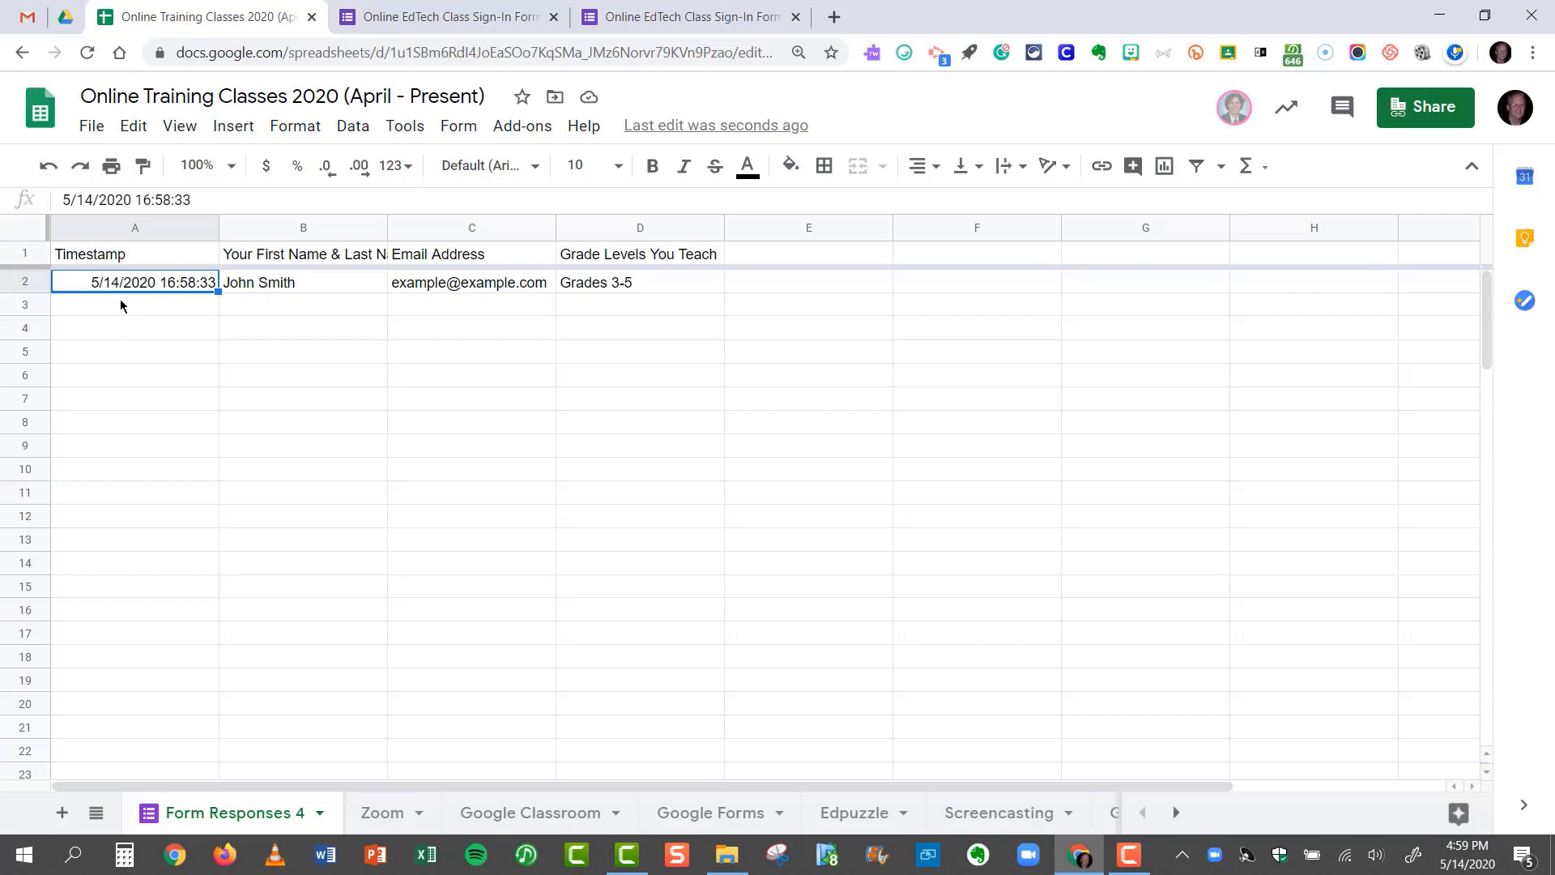
click(122, 305)
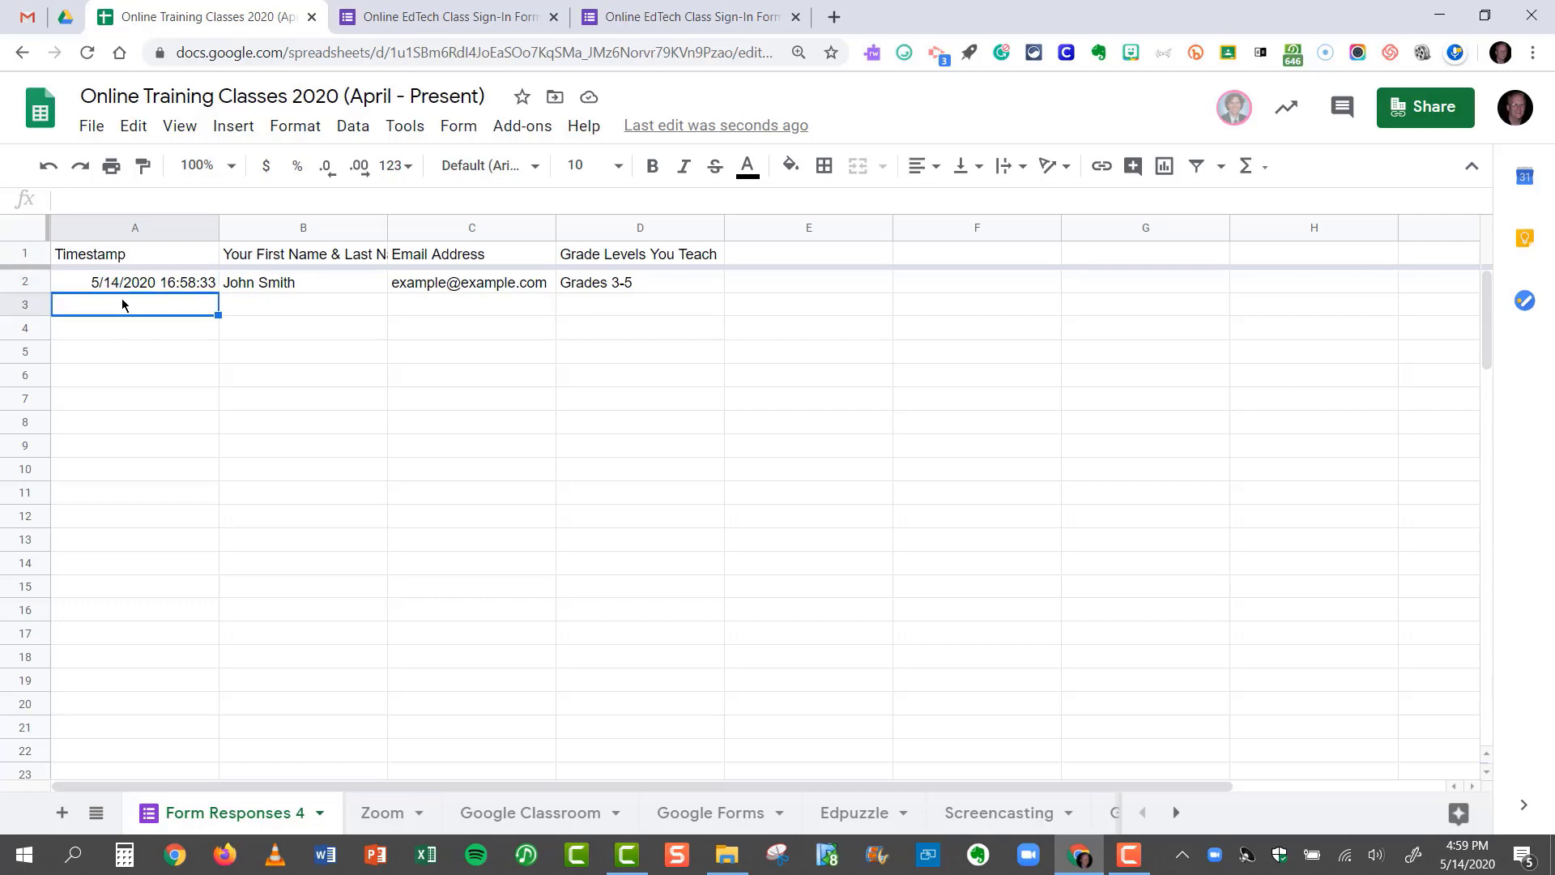
click(297, 289)
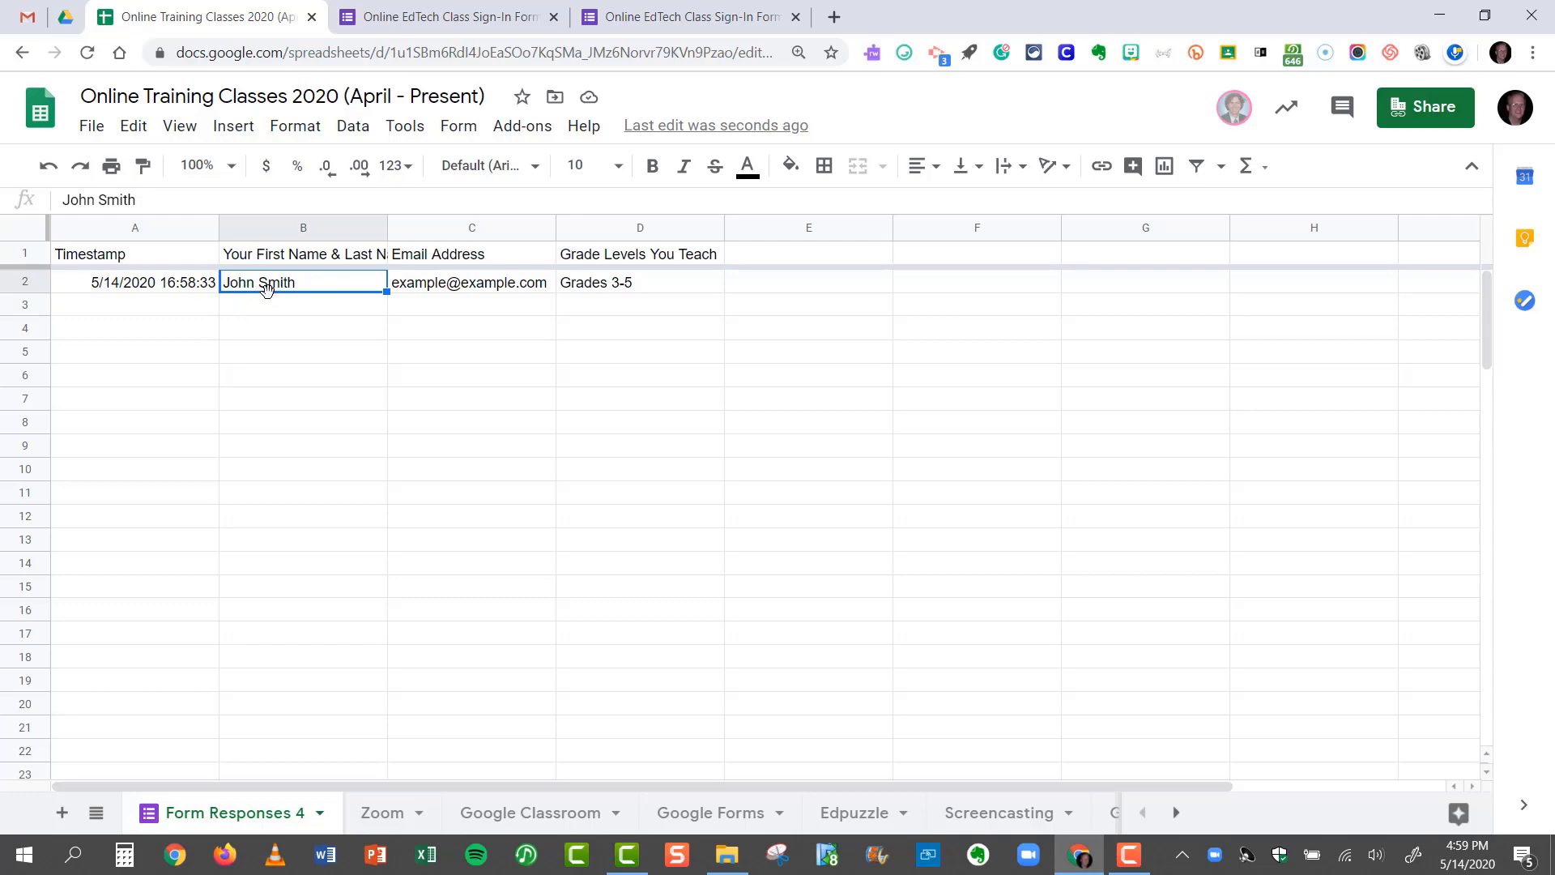
Adjust column A's width, then hide the Timestamp column on Form Responses 4
click(115, 305)
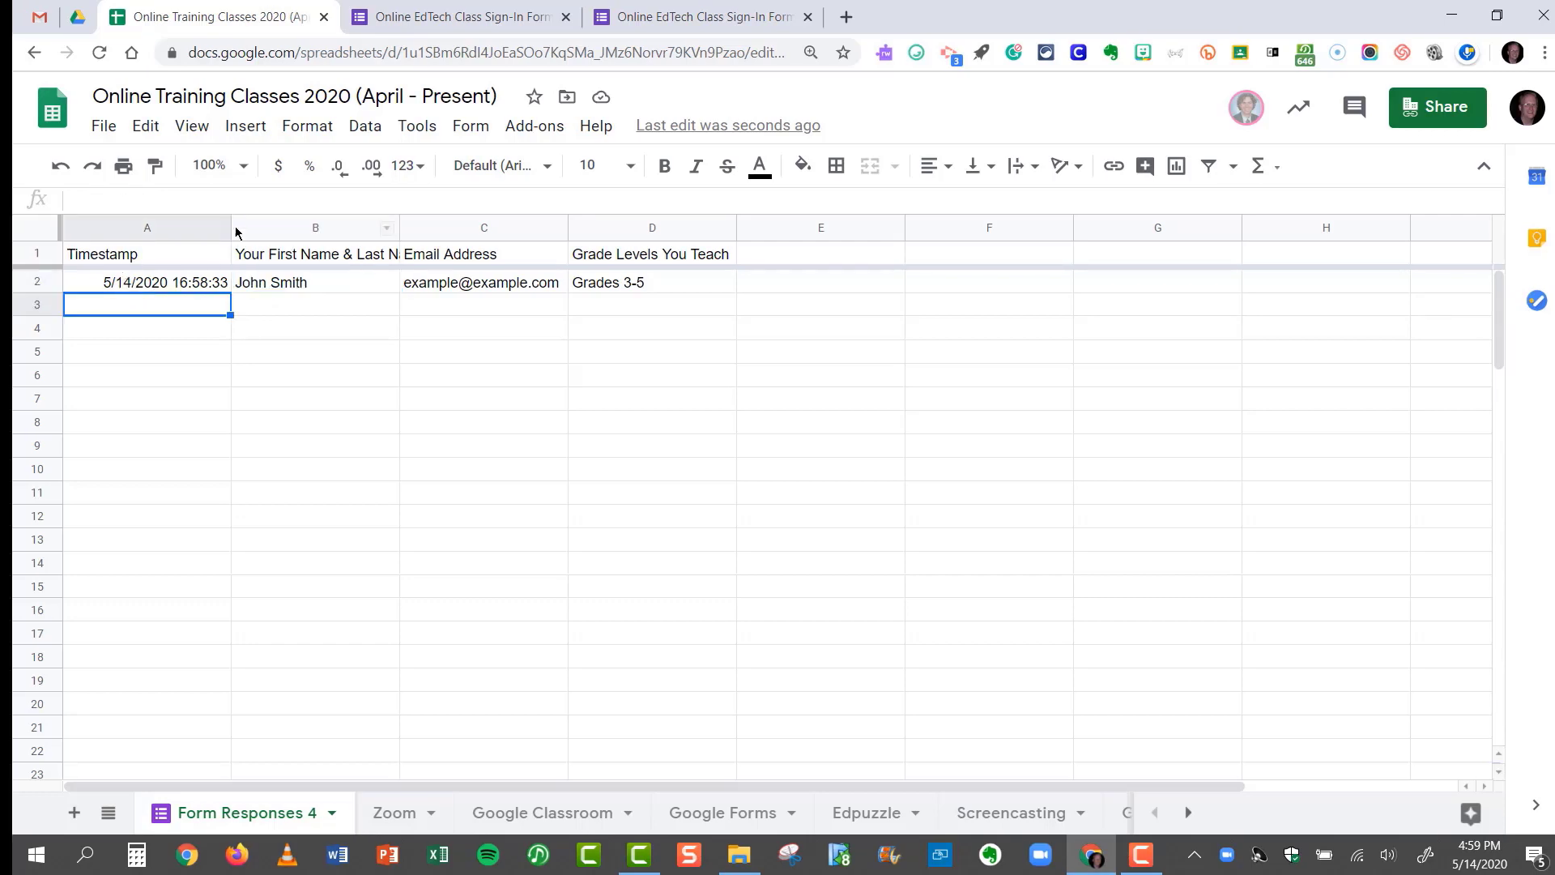
drag(226, 221, 71, 223)
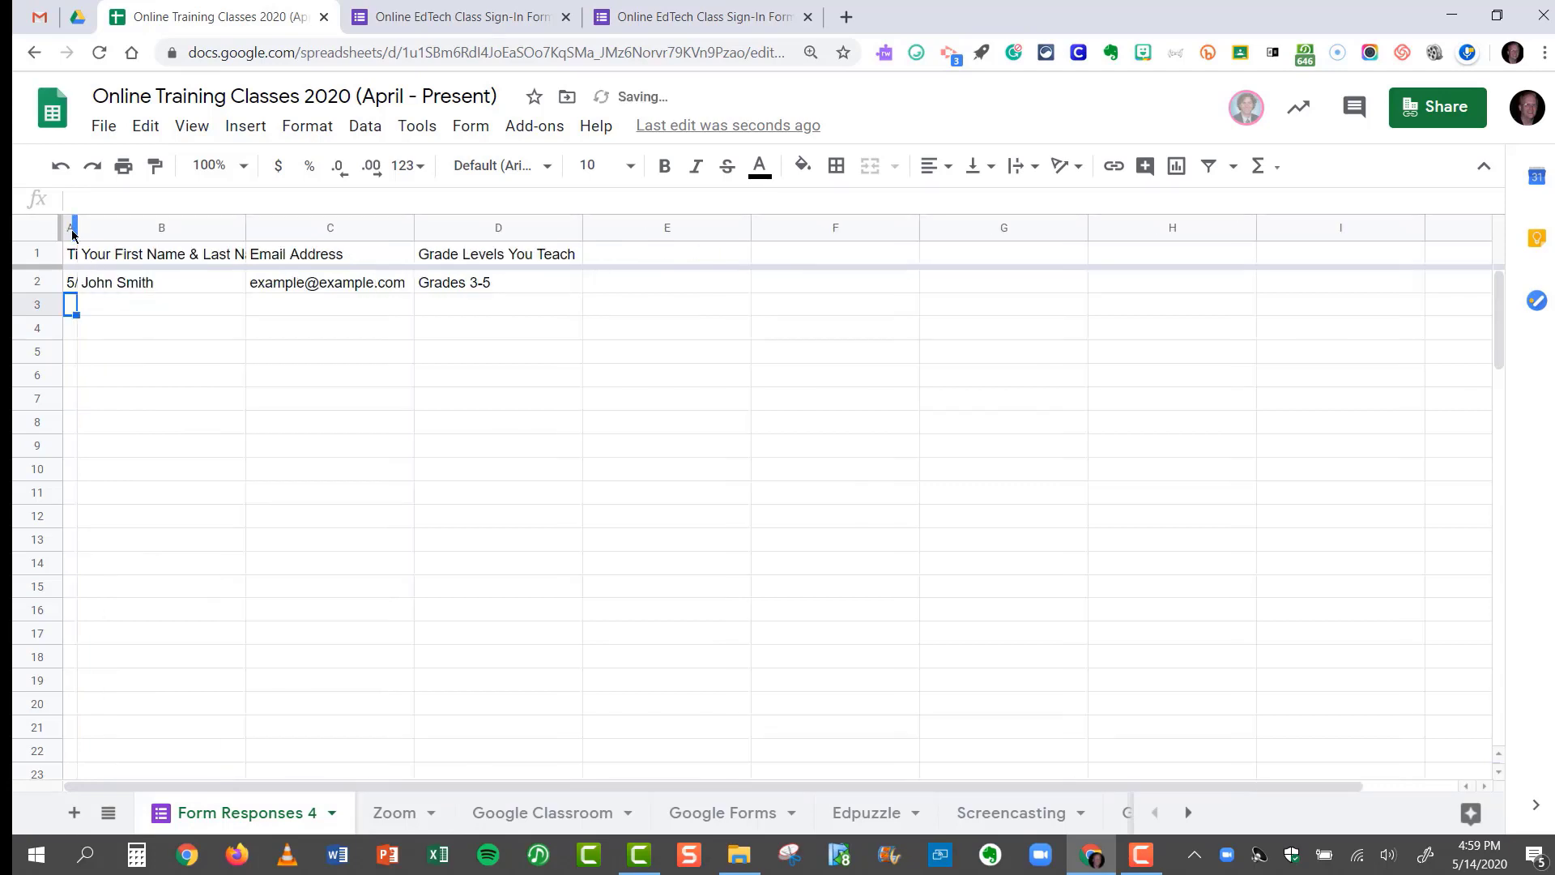
drag(77, 223, 125, 224)
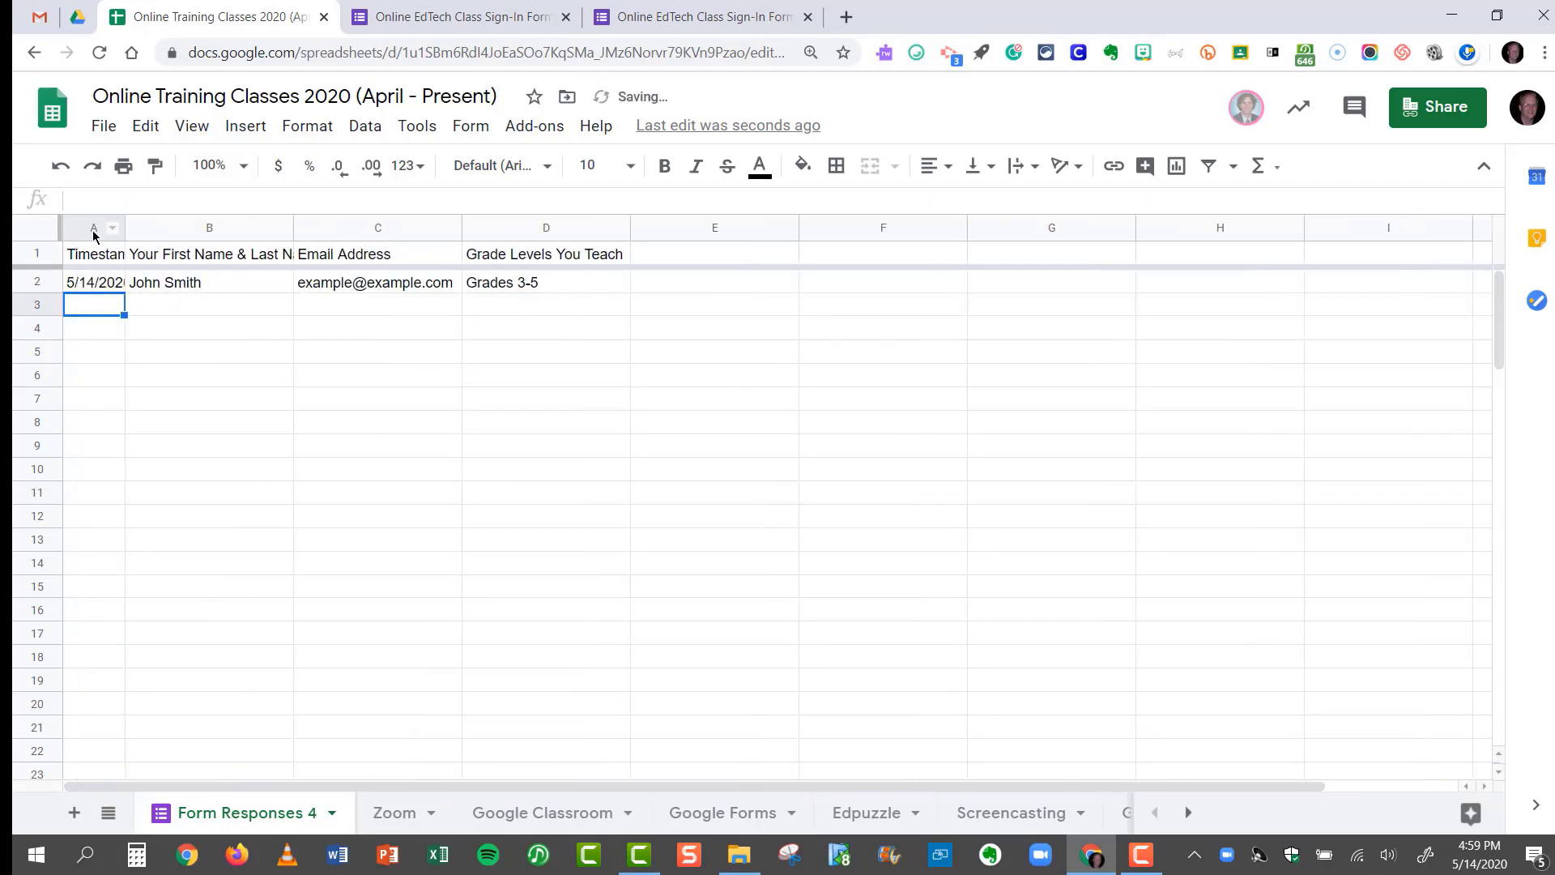
click(92, 228)
right_click(92, 228)
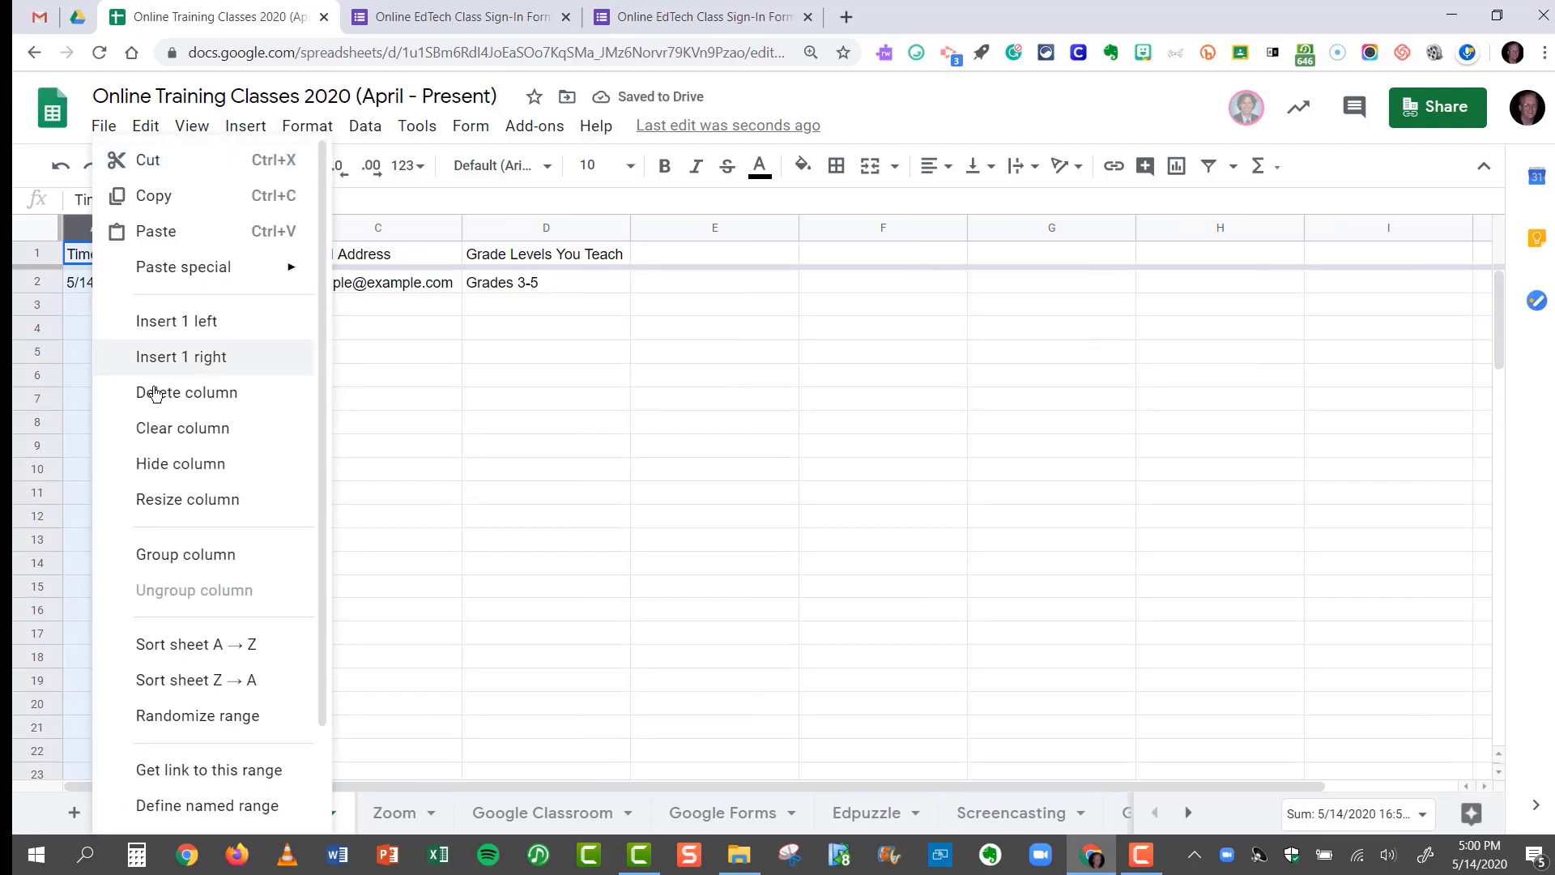
click(186, 462)
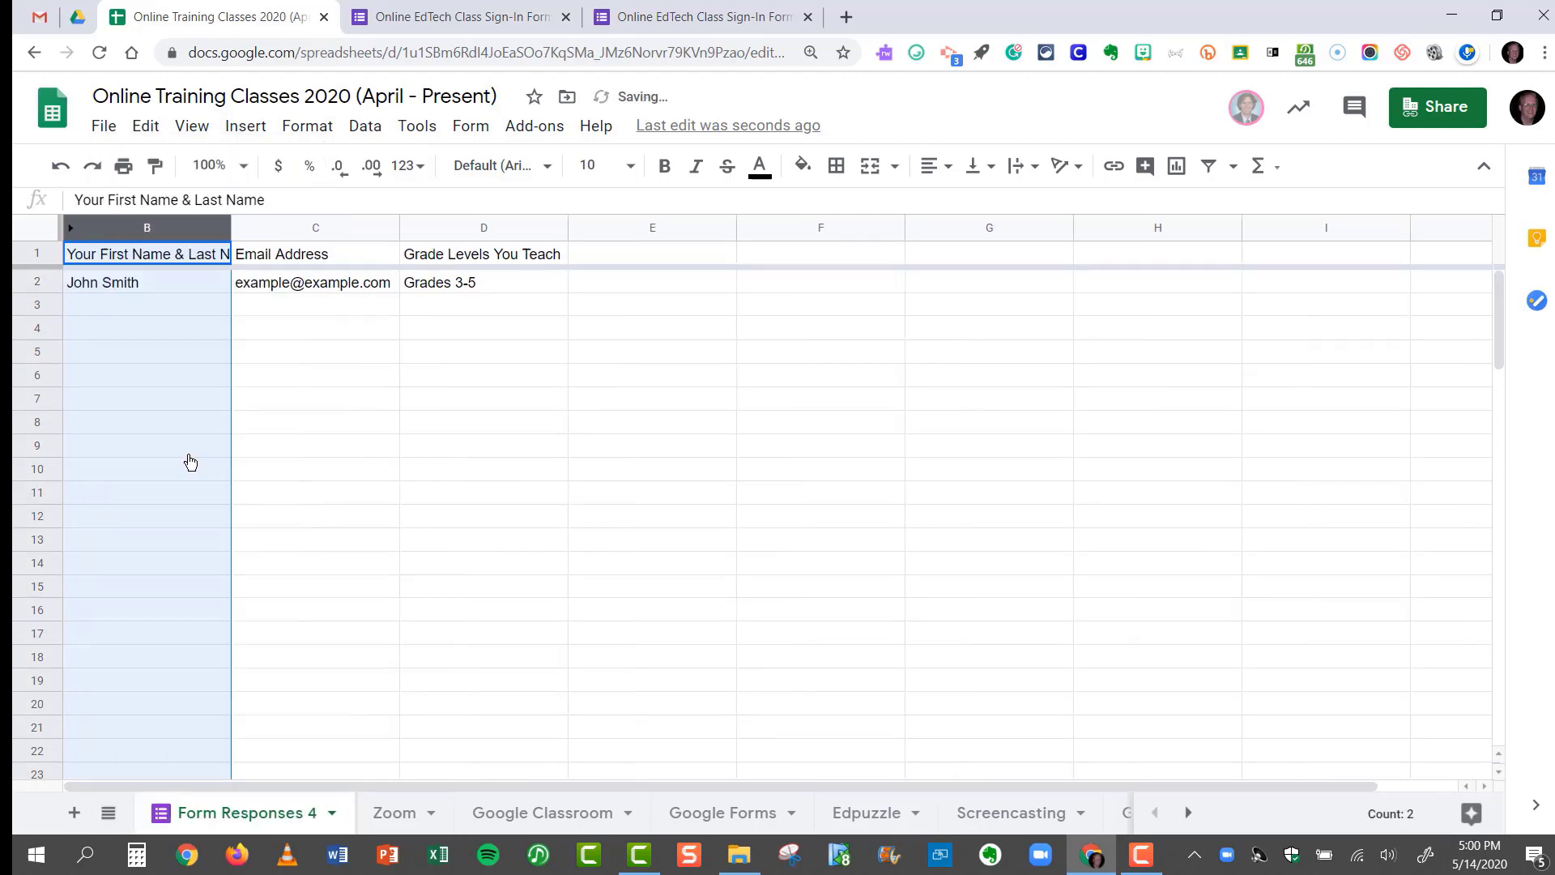
click(81, 300)
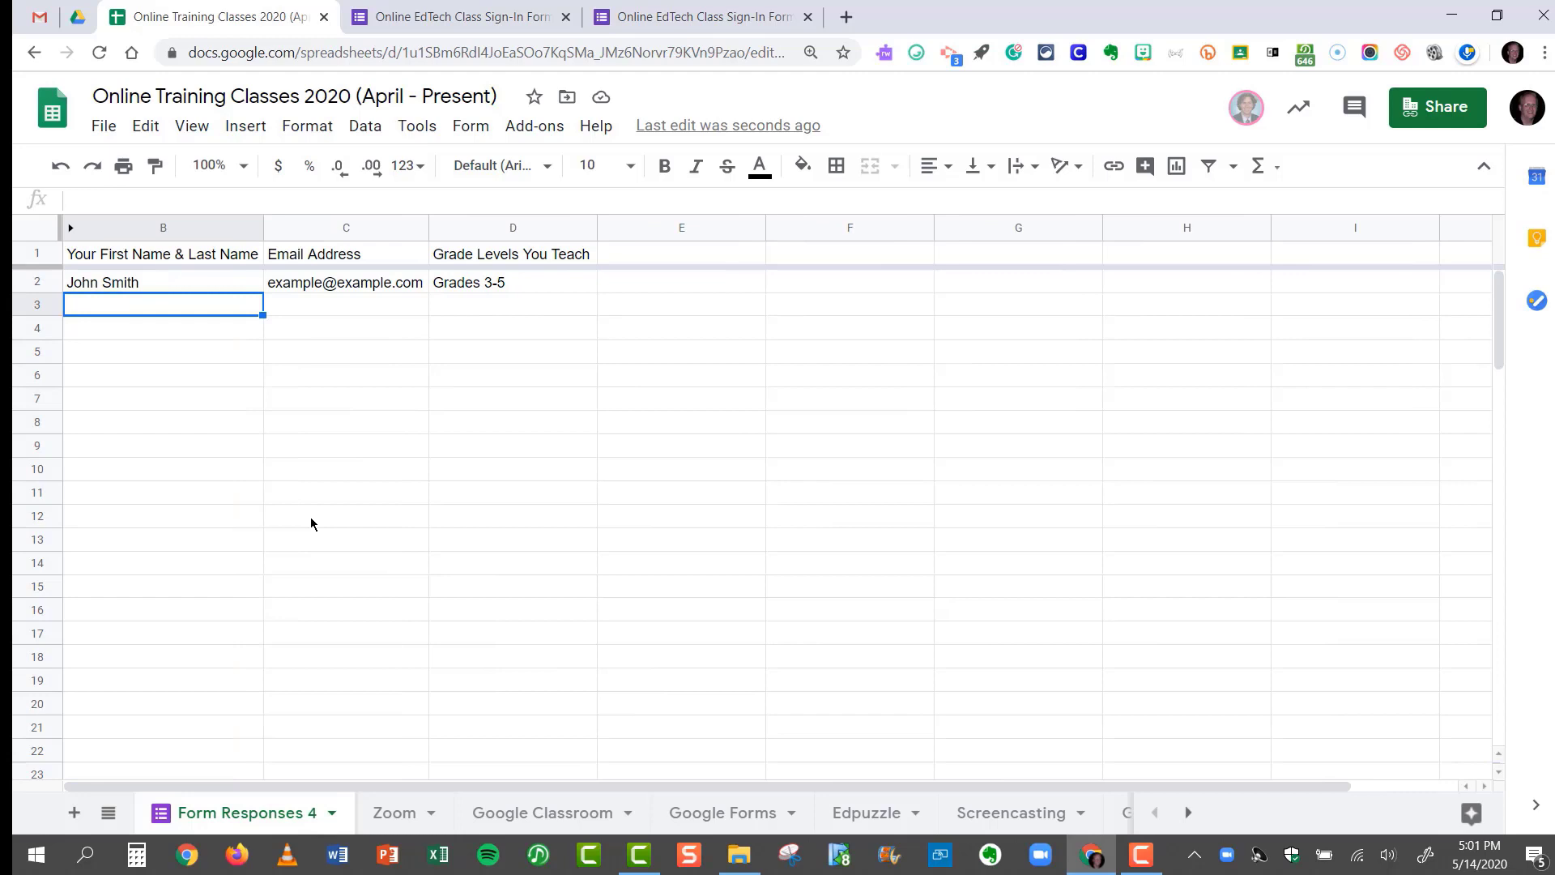
Change the Form Responses 4 sheet tab's name to 'Assistive Tools'
right_click(227, 814)
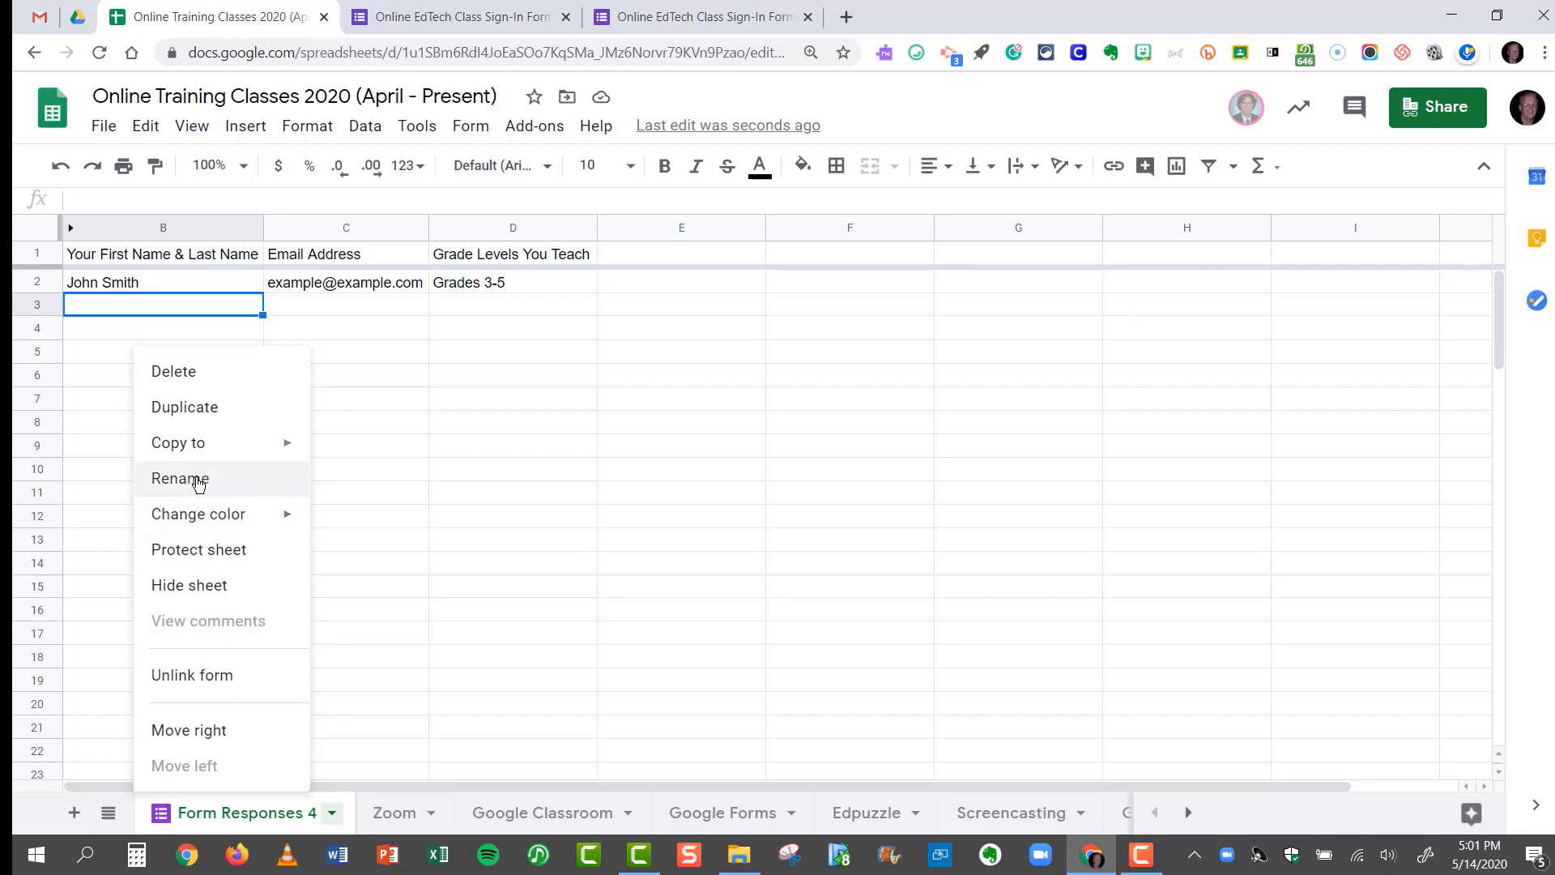
click(198, 478)
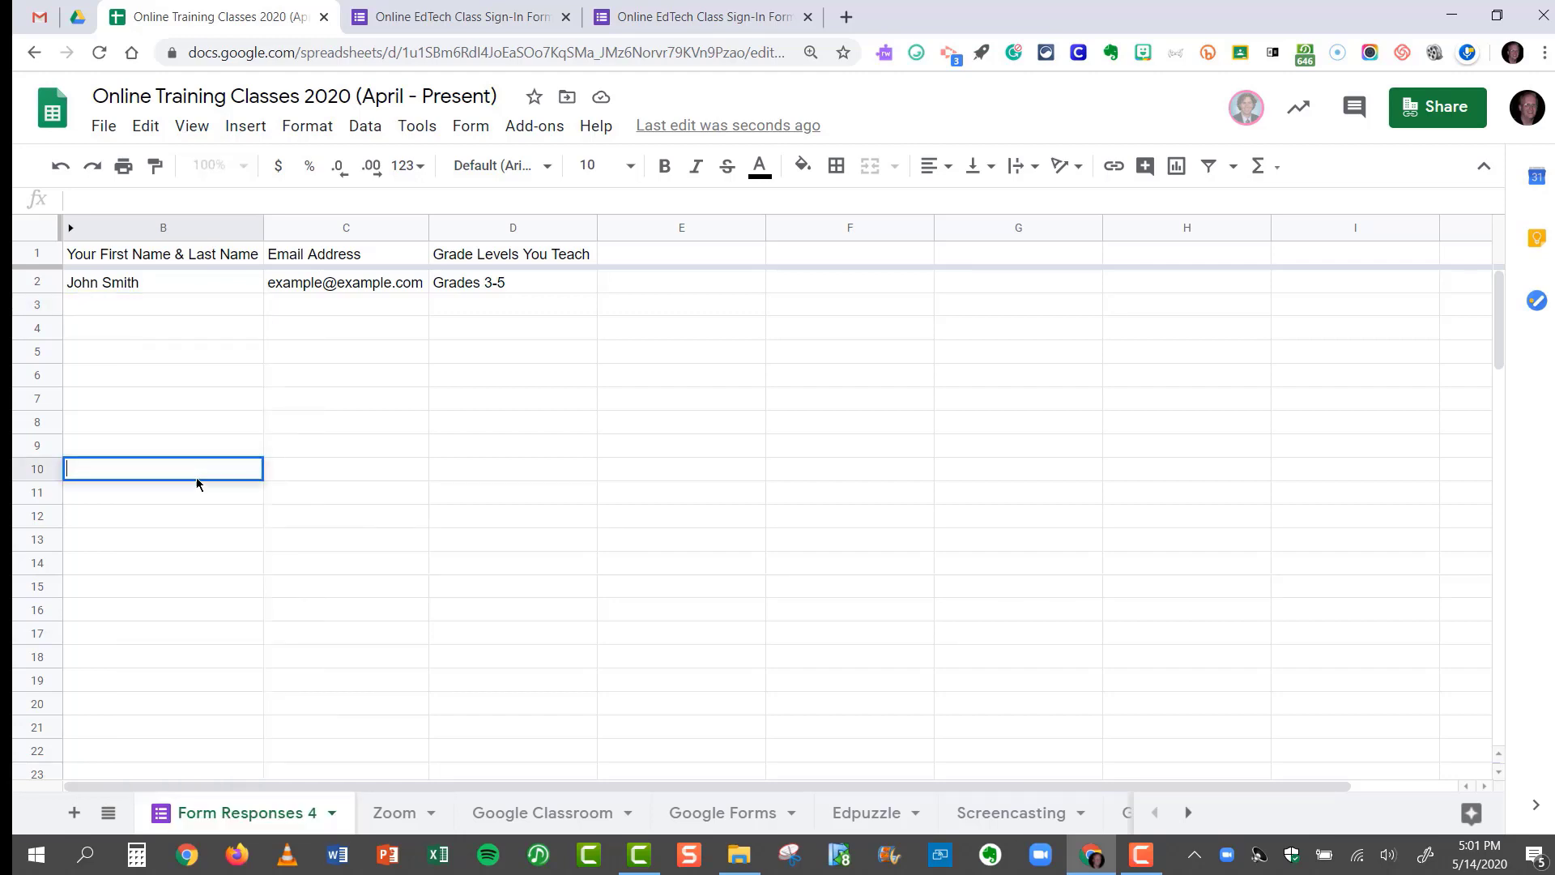
click(346, 609)
click(333, 815)
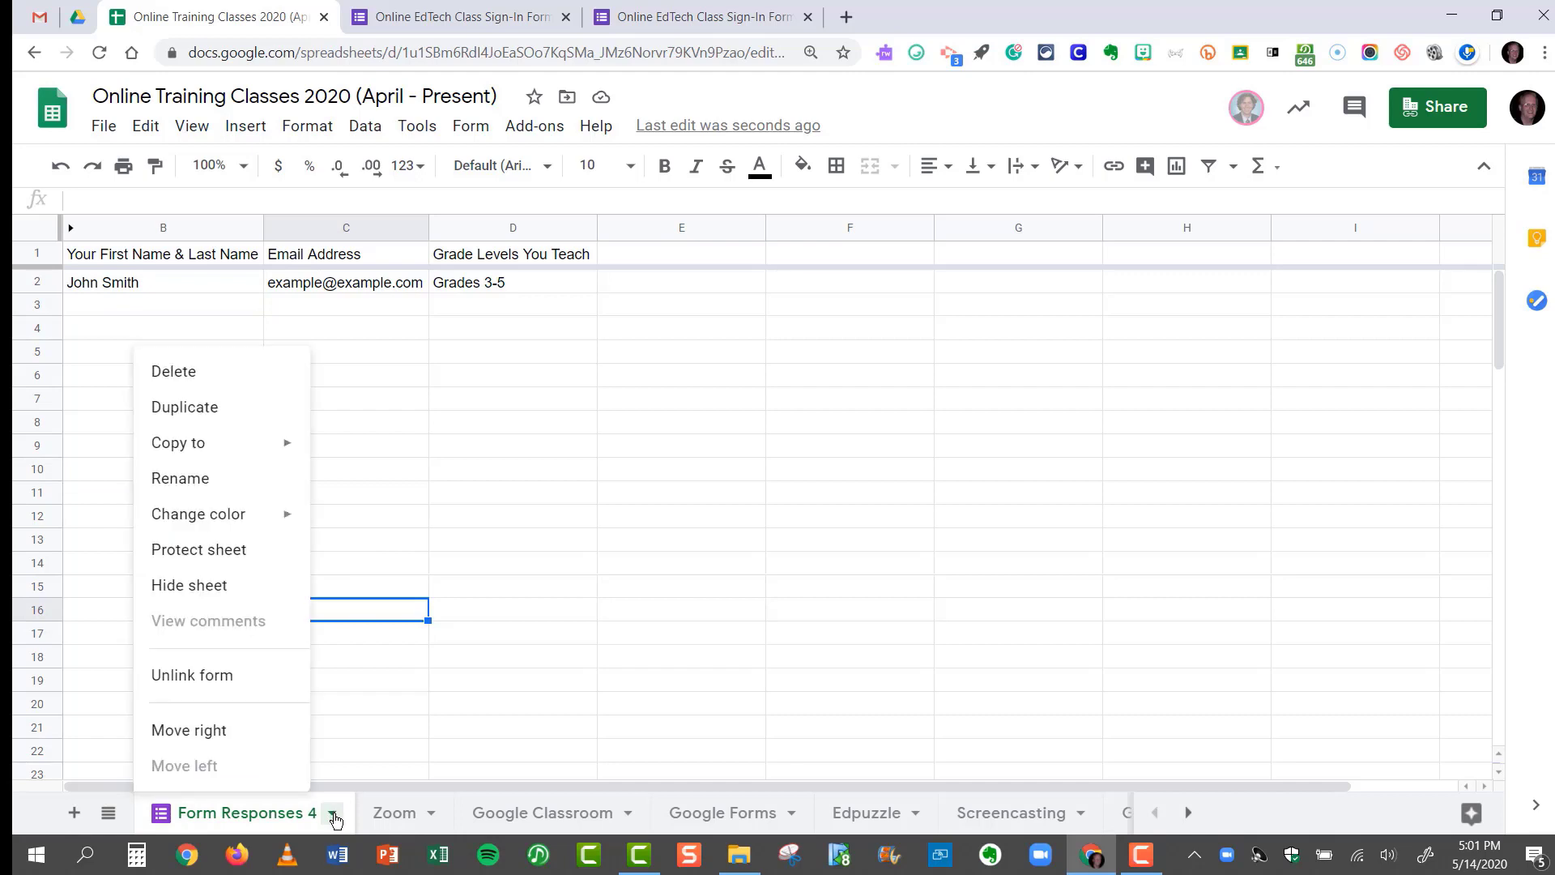
click(198, 481)
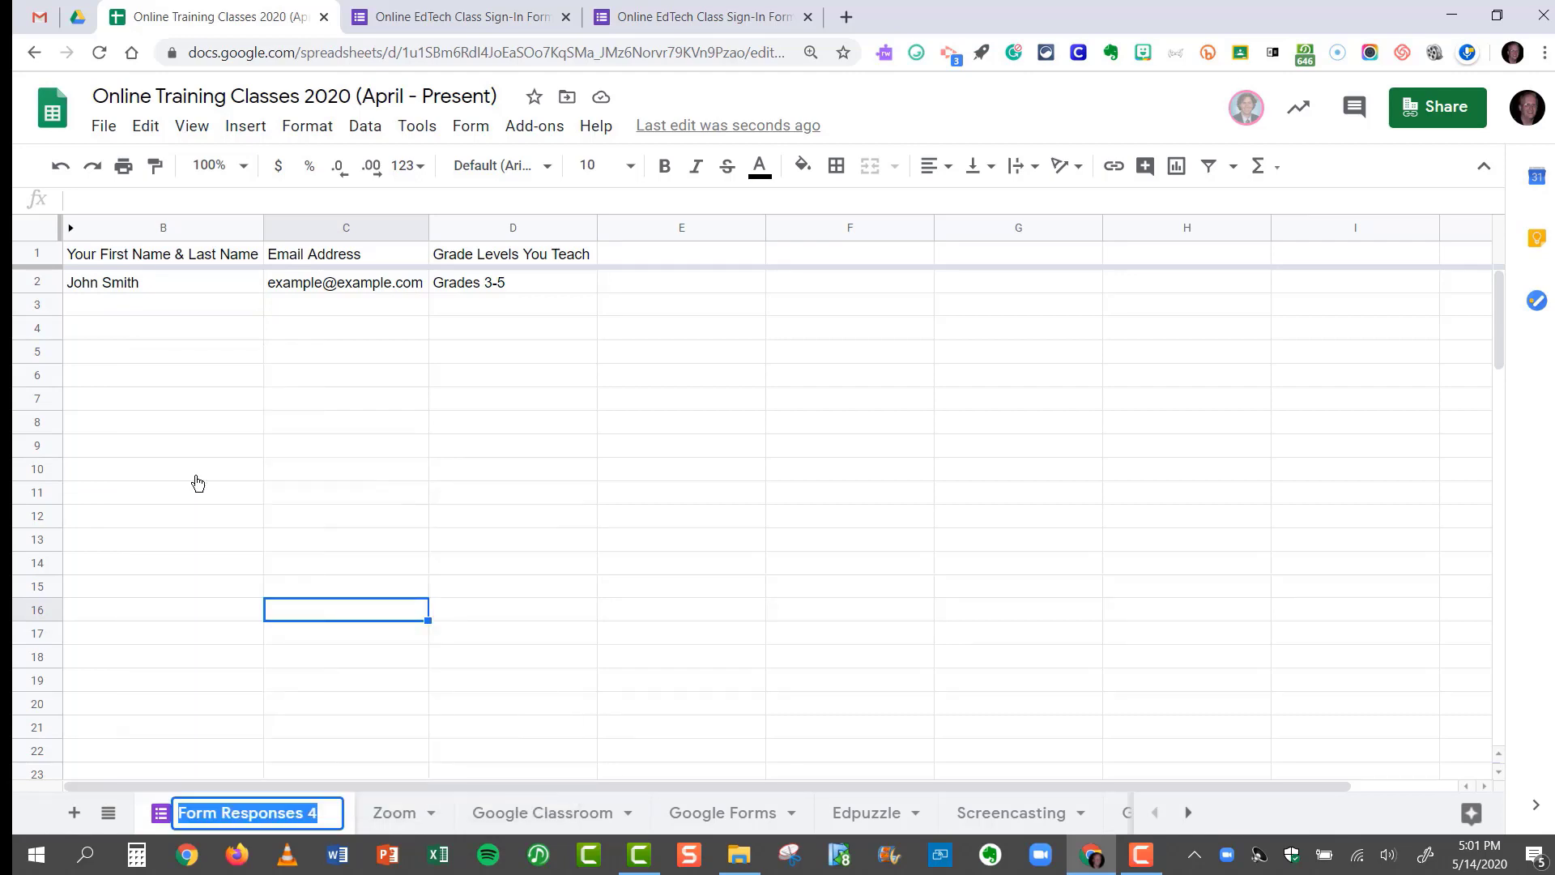
text(Assis)
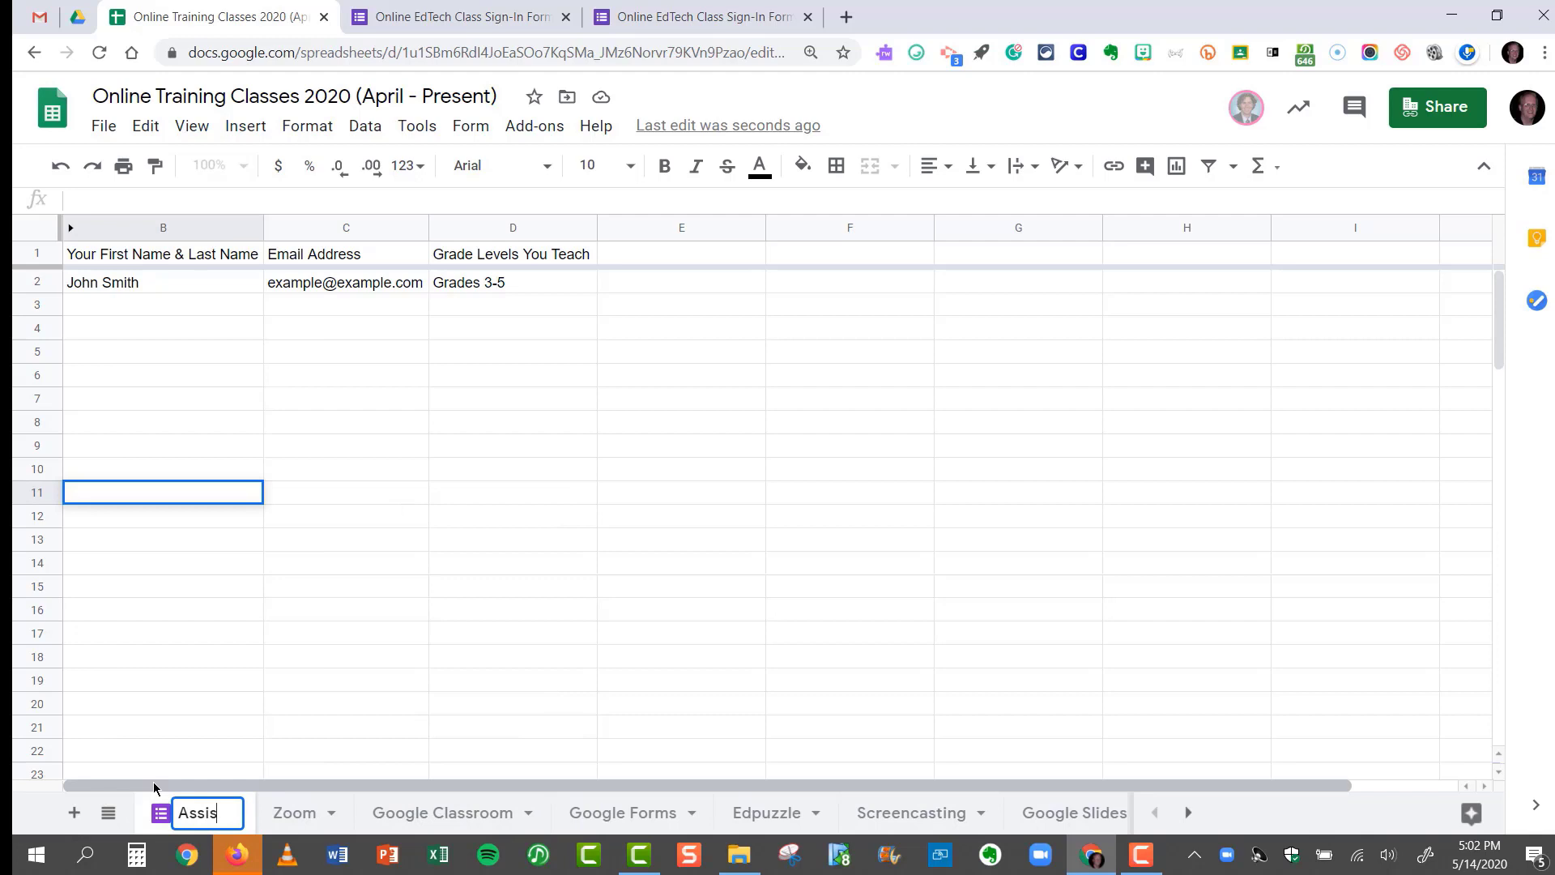
text(tive Tools)
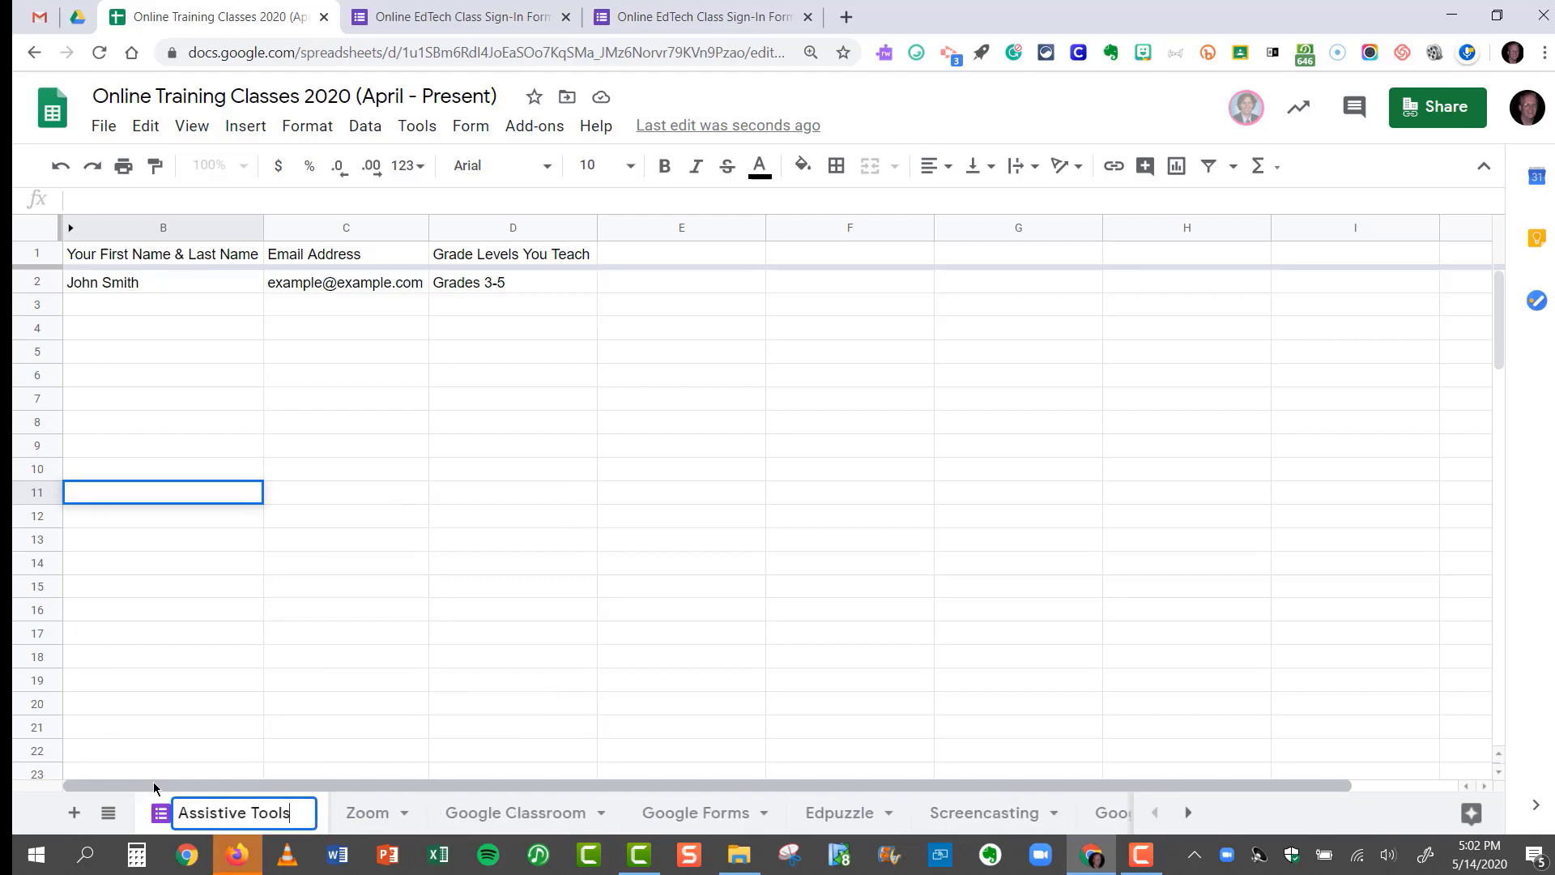
key(Return)
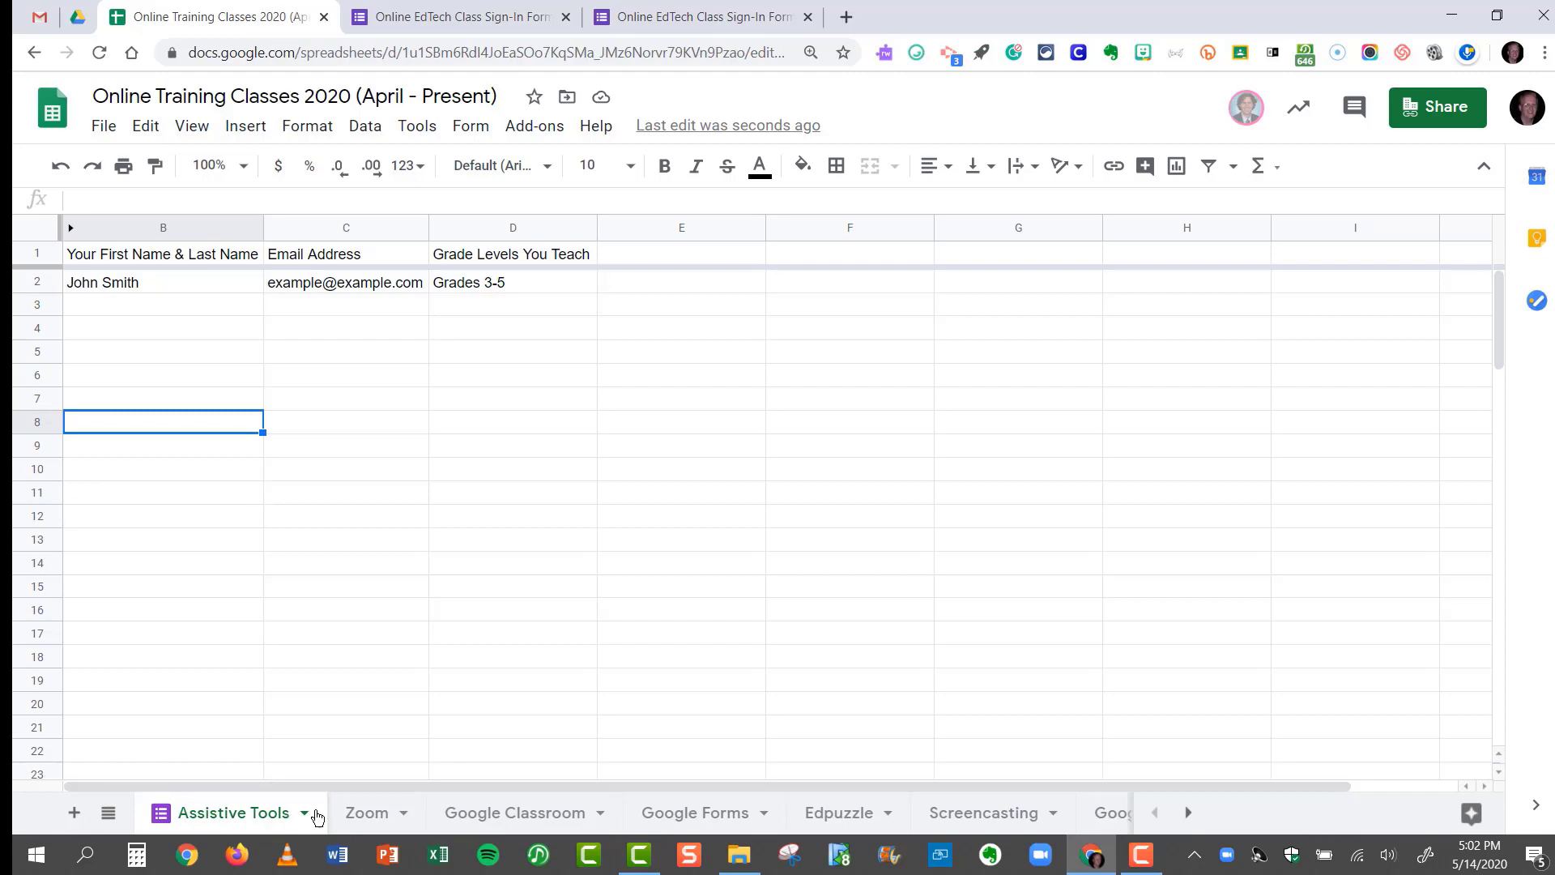
key(Up)
key(Up)
key(Up)
key(Up)
key(Up)
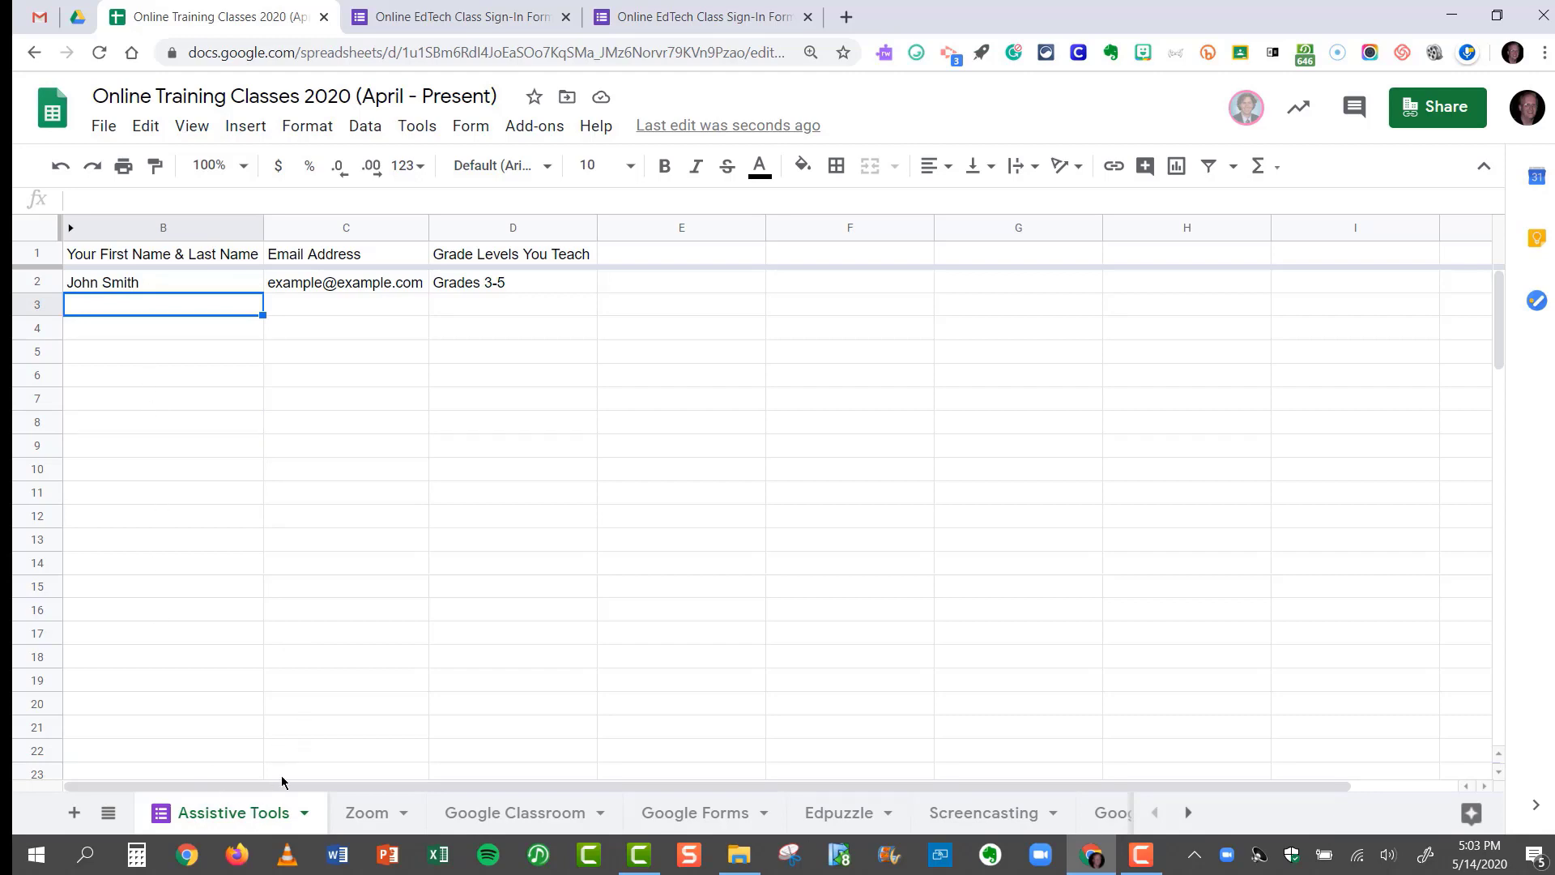
Move the Assistive Tools sheet tab further right and delete its row-2 test response
drag(186, 813, 633, 846)
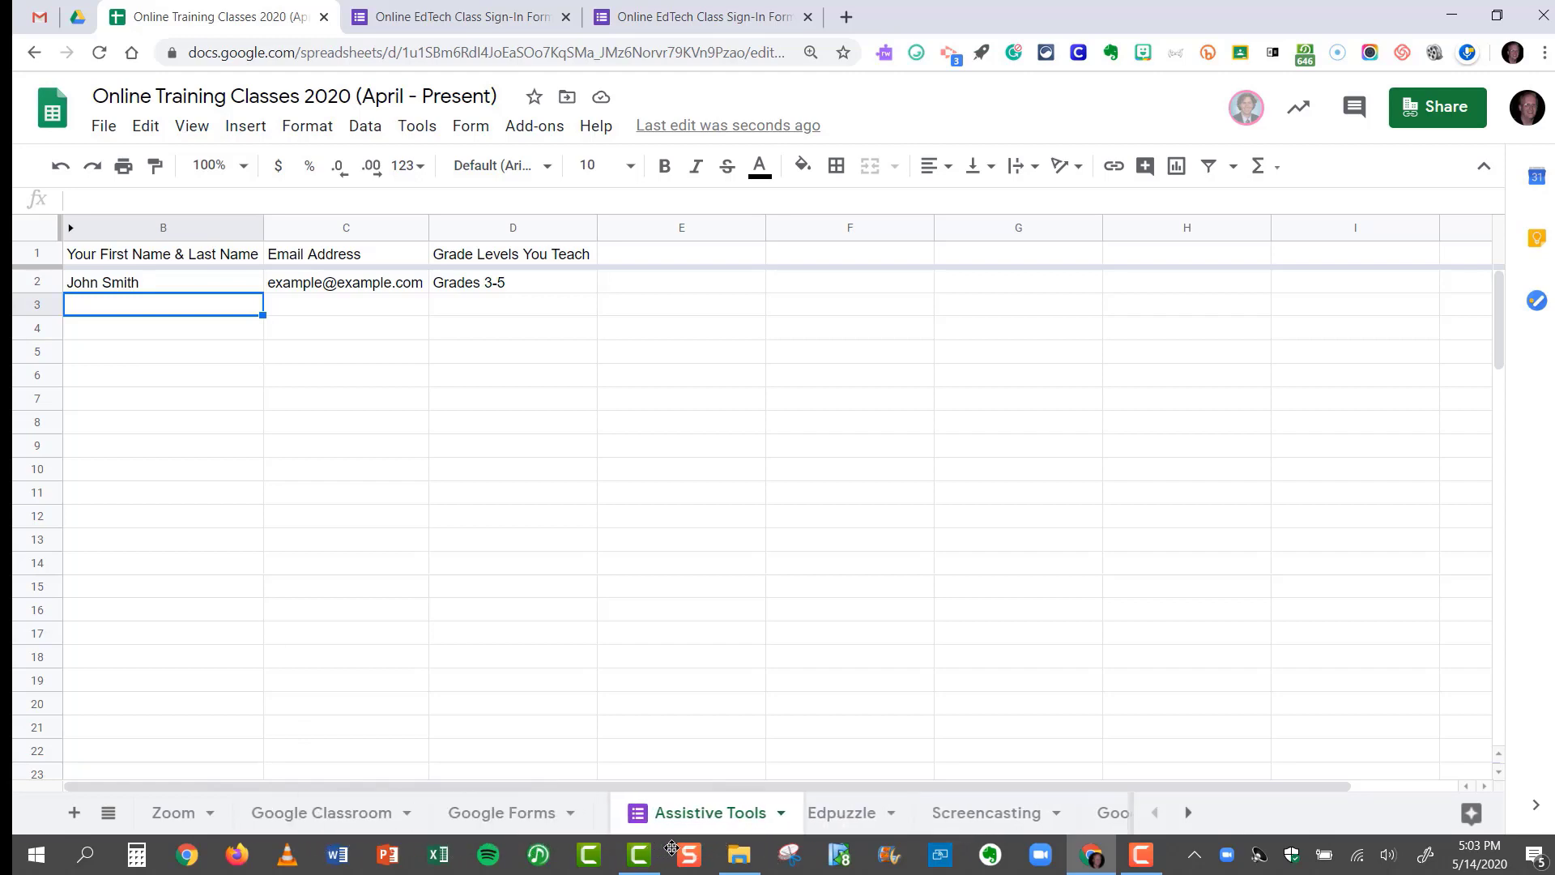
click(152, 275)
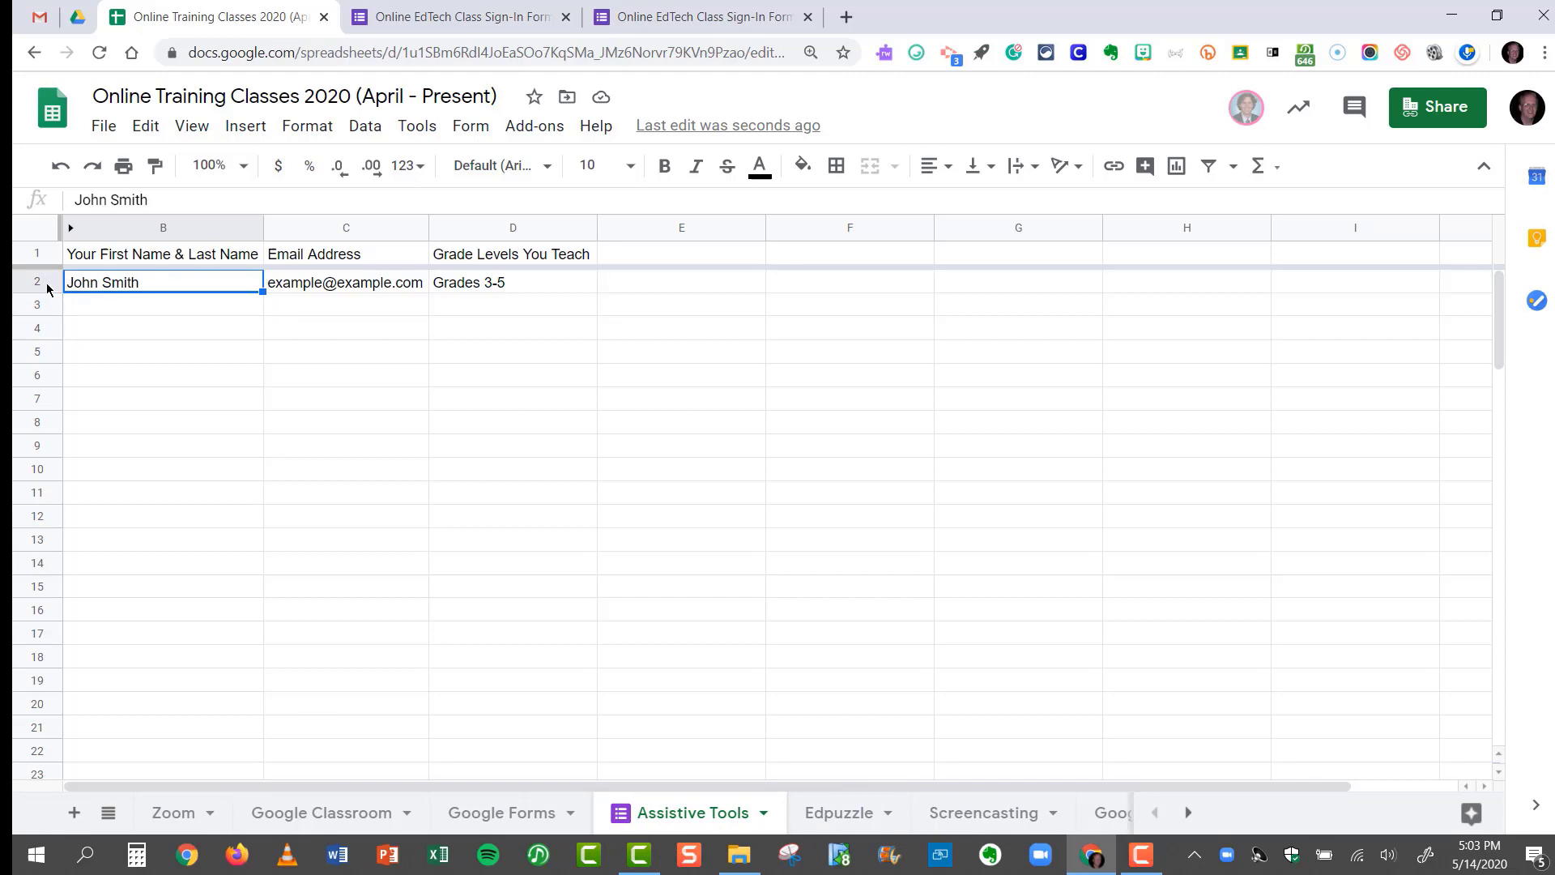
click(37, 282)
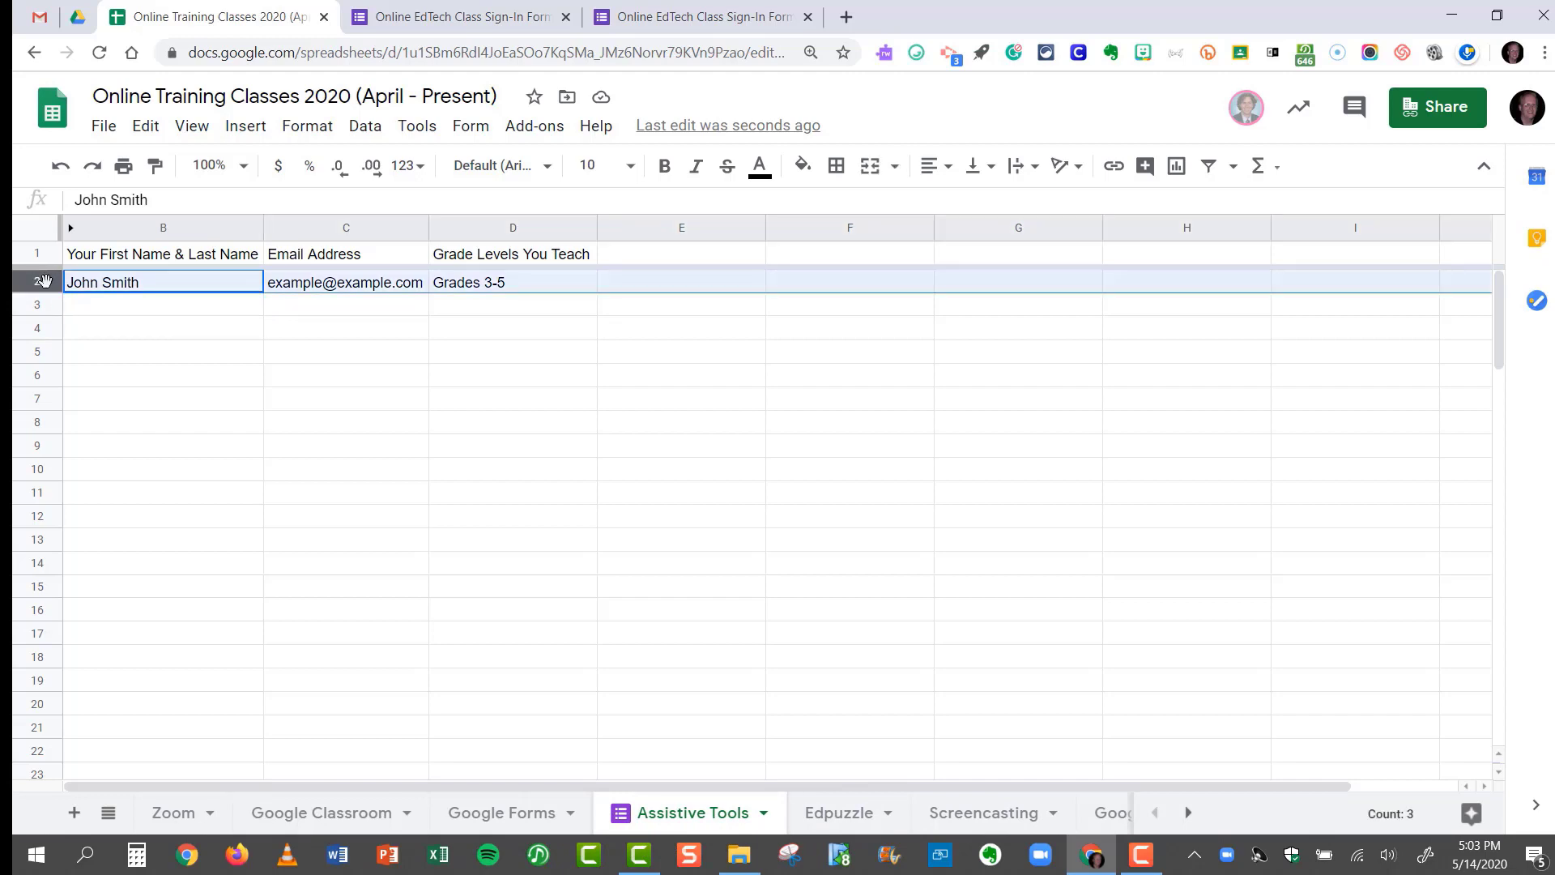
right_click(43, 281)
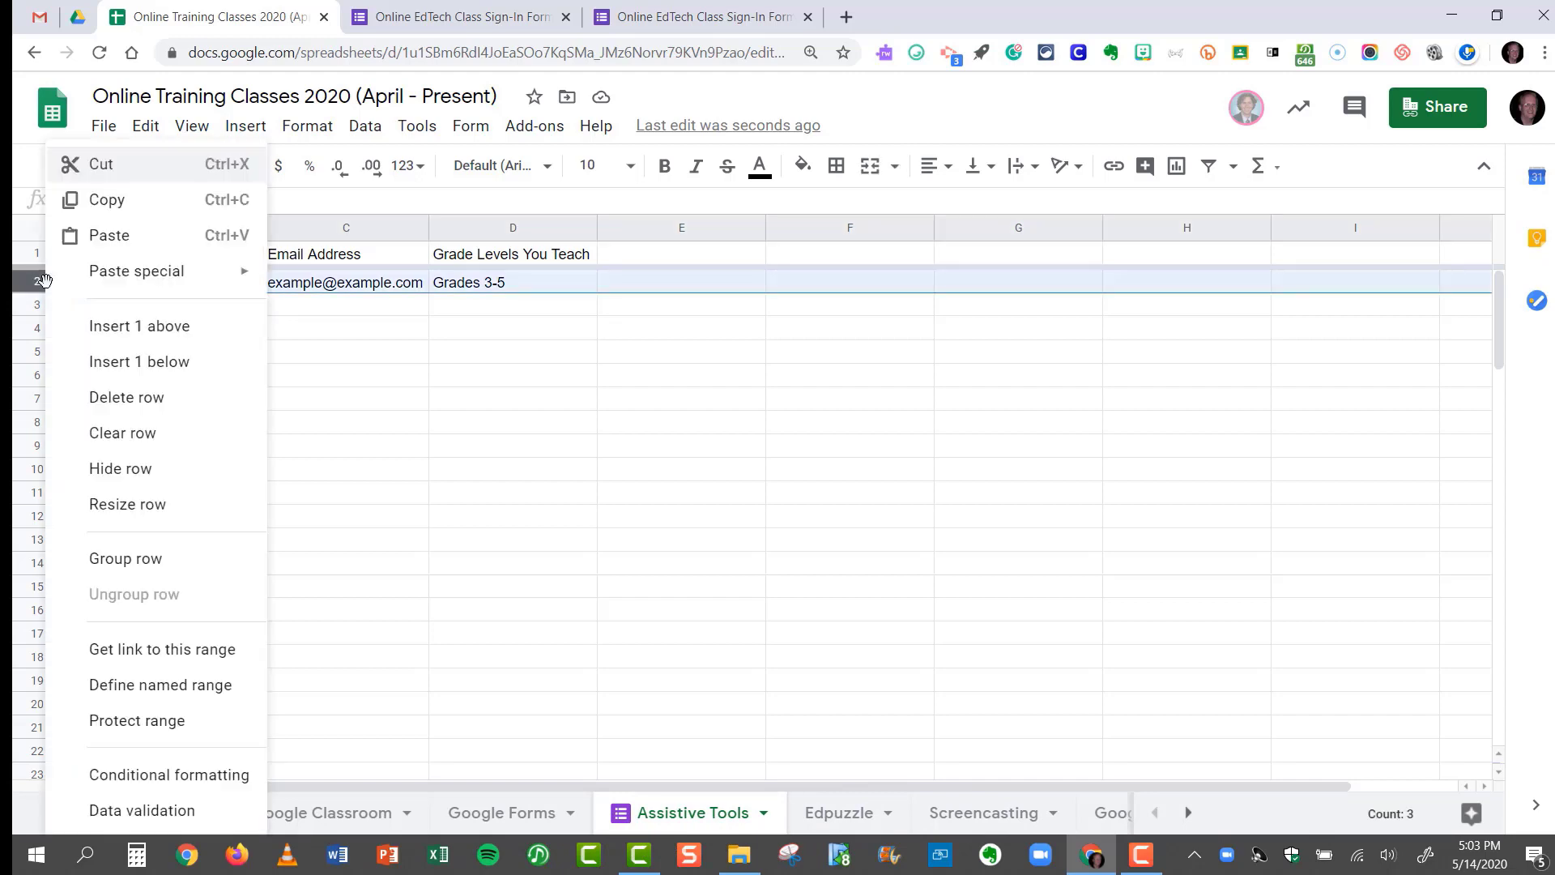
click(147, 401)
click(188, 283)
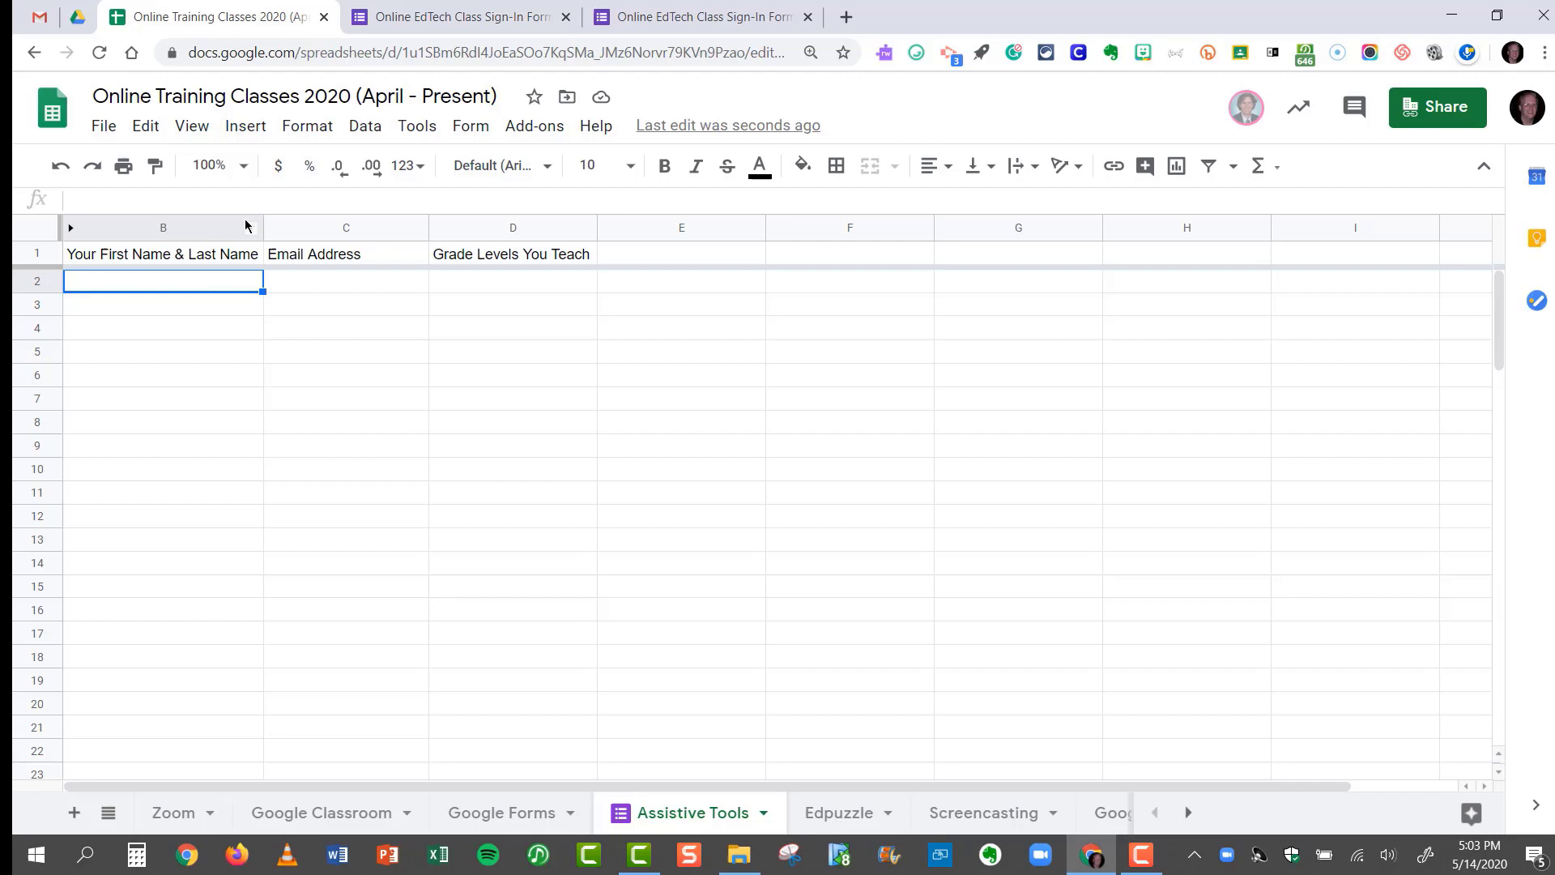
Delete the single test response from the May 21 sign-in form's Individual responses view
click(461, 18)
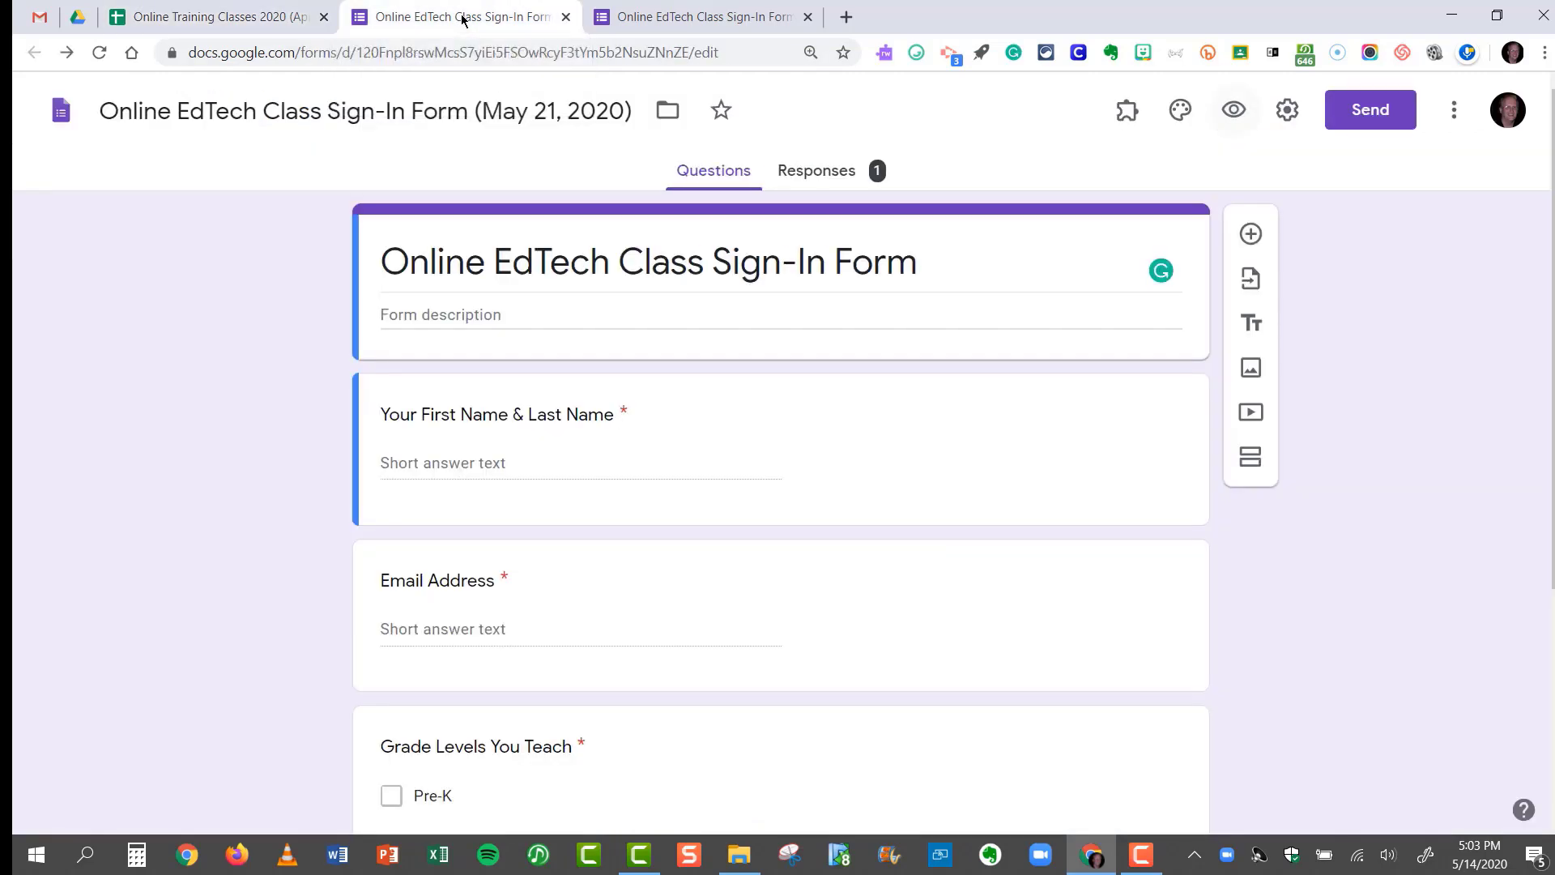
click(813, 170)
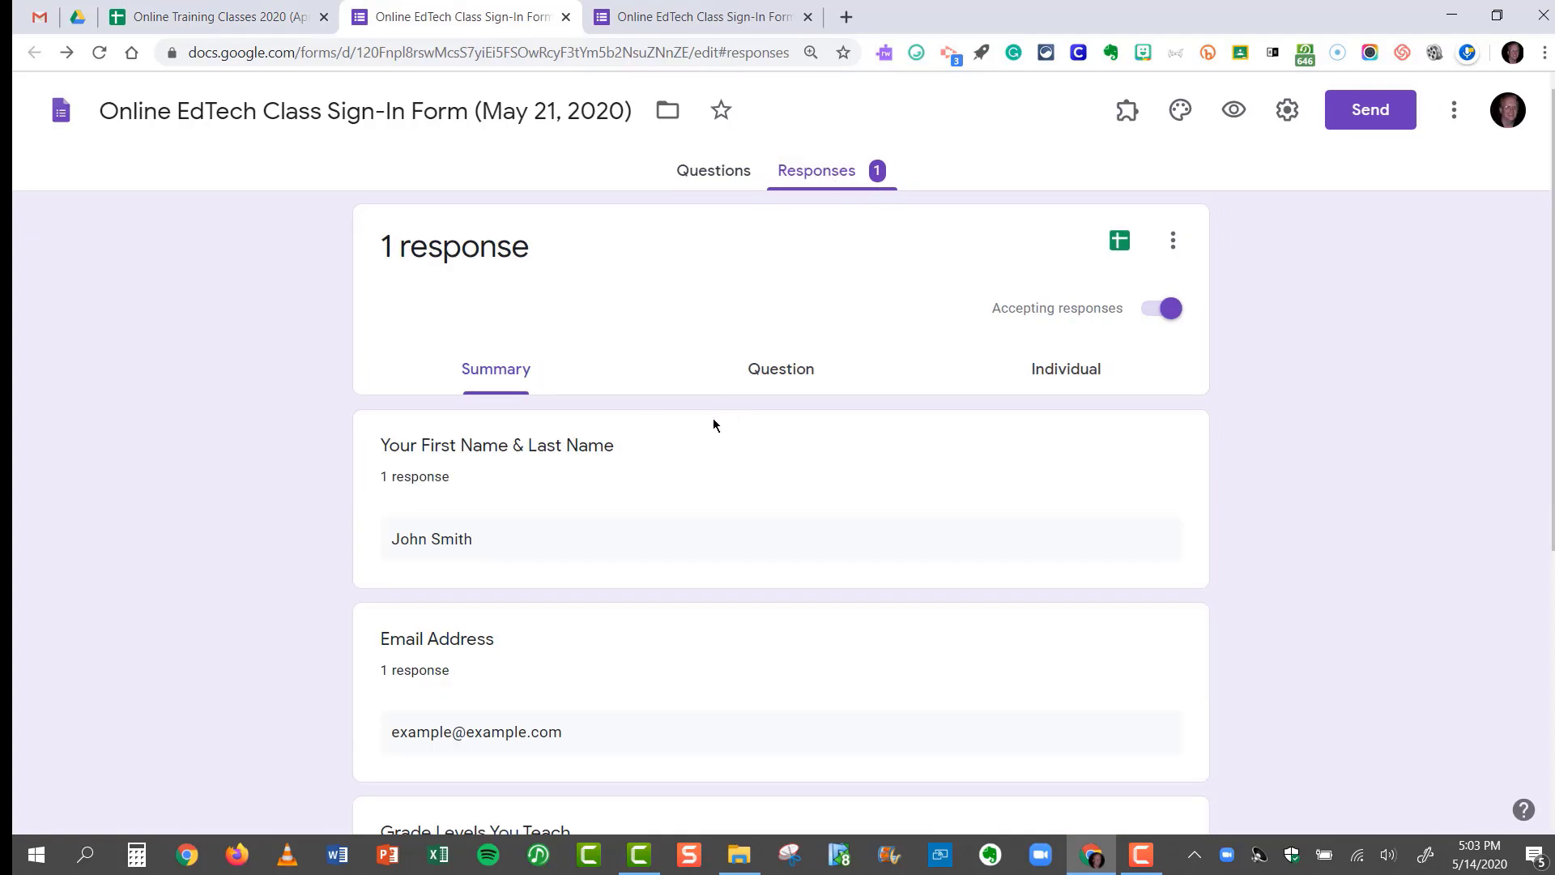
click(1052, 373)
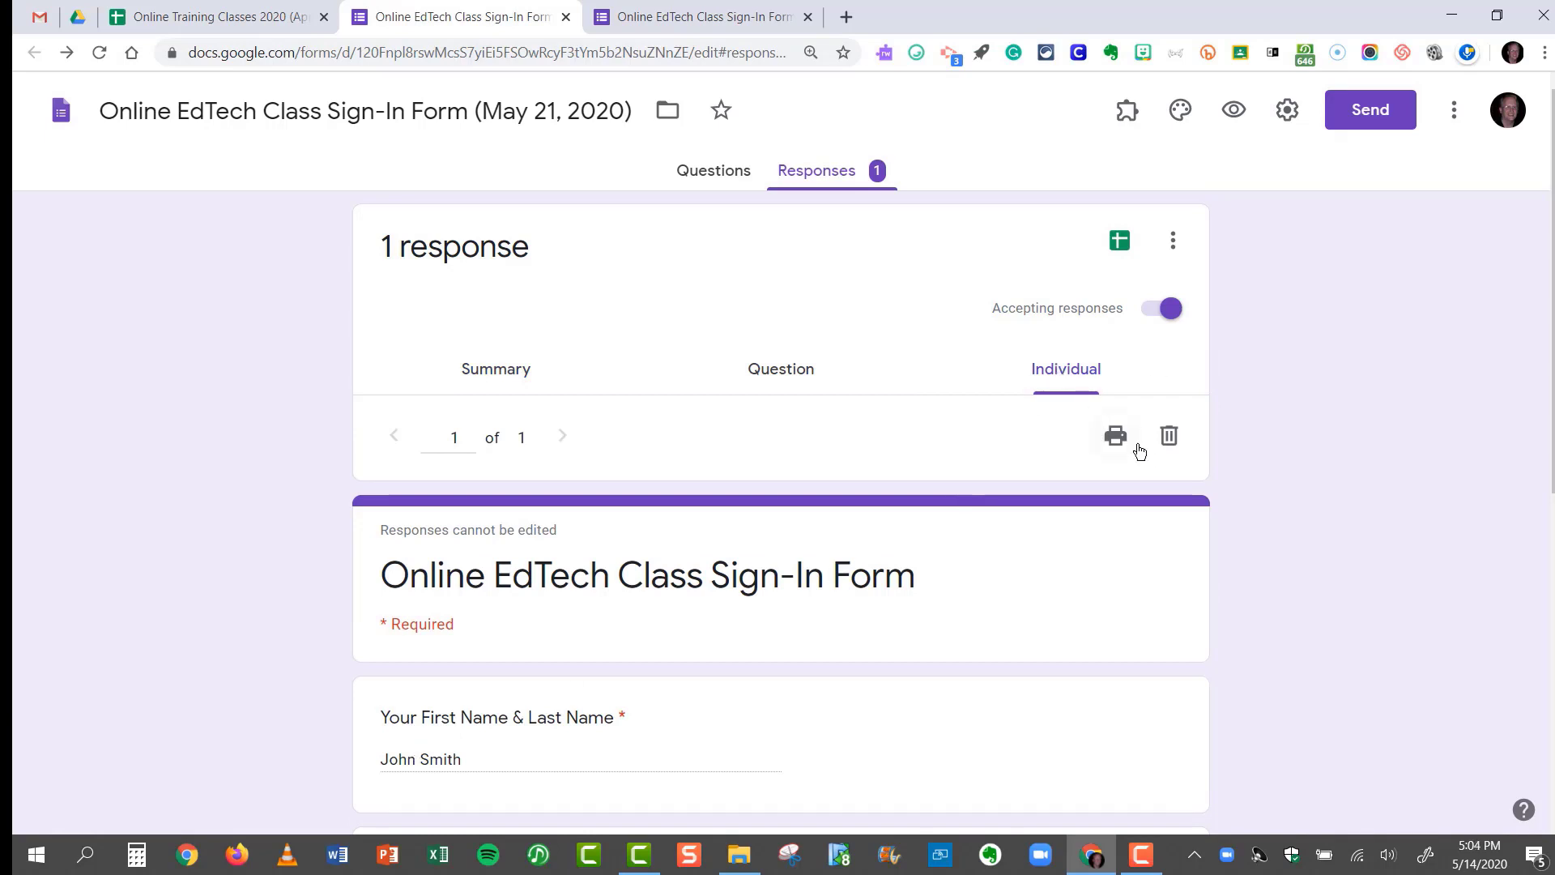
click(1169, 437)
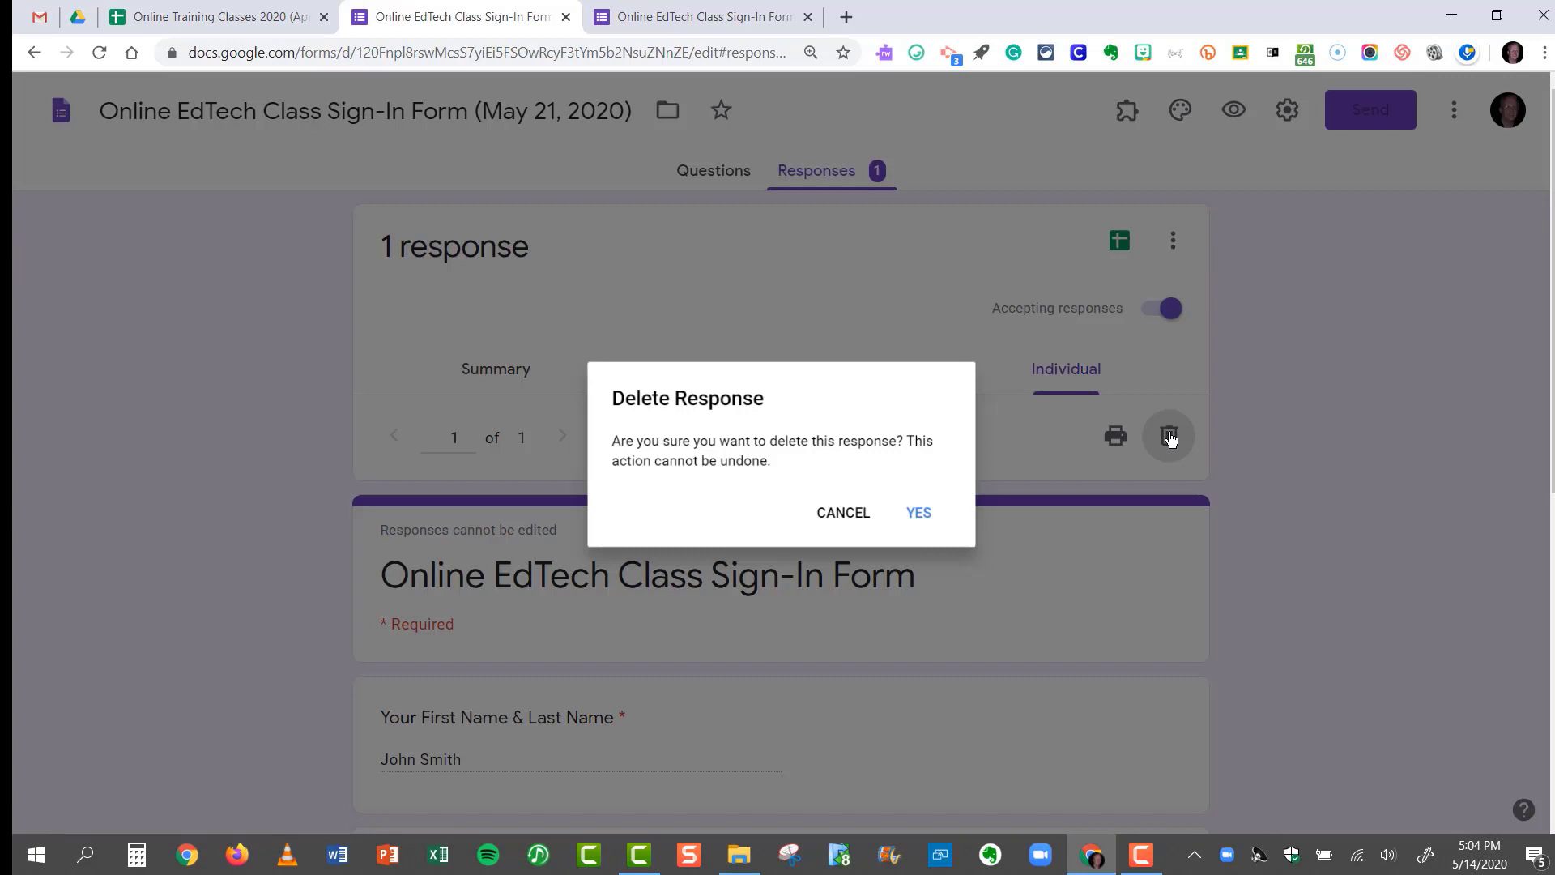
click(933, 519)
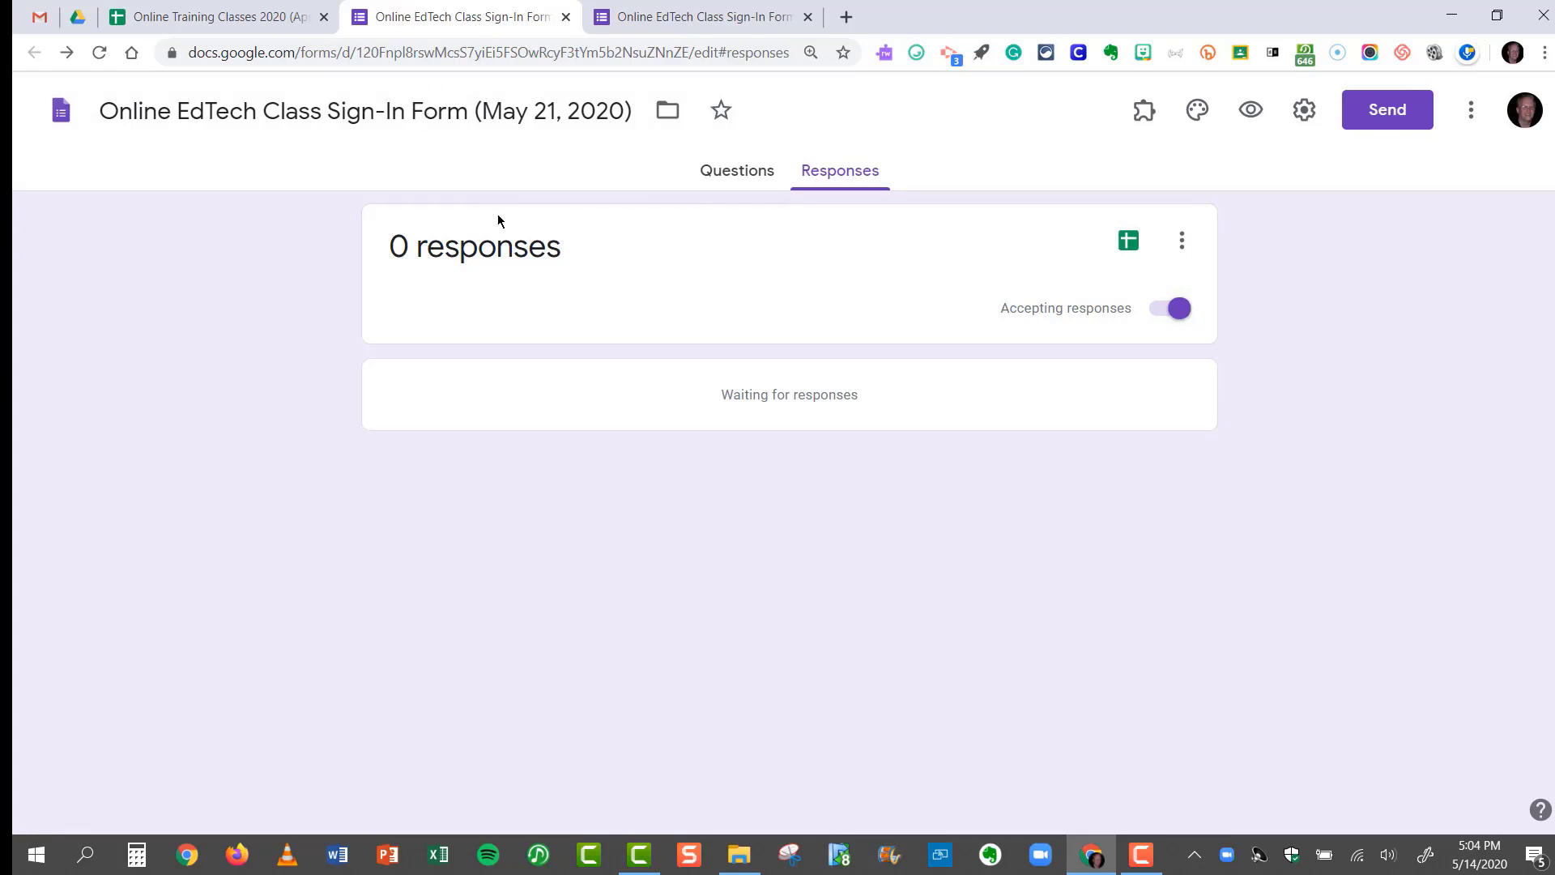
Return to the form's questions, compare with the spreadsheet, and open the More options menu
click(746, 173)
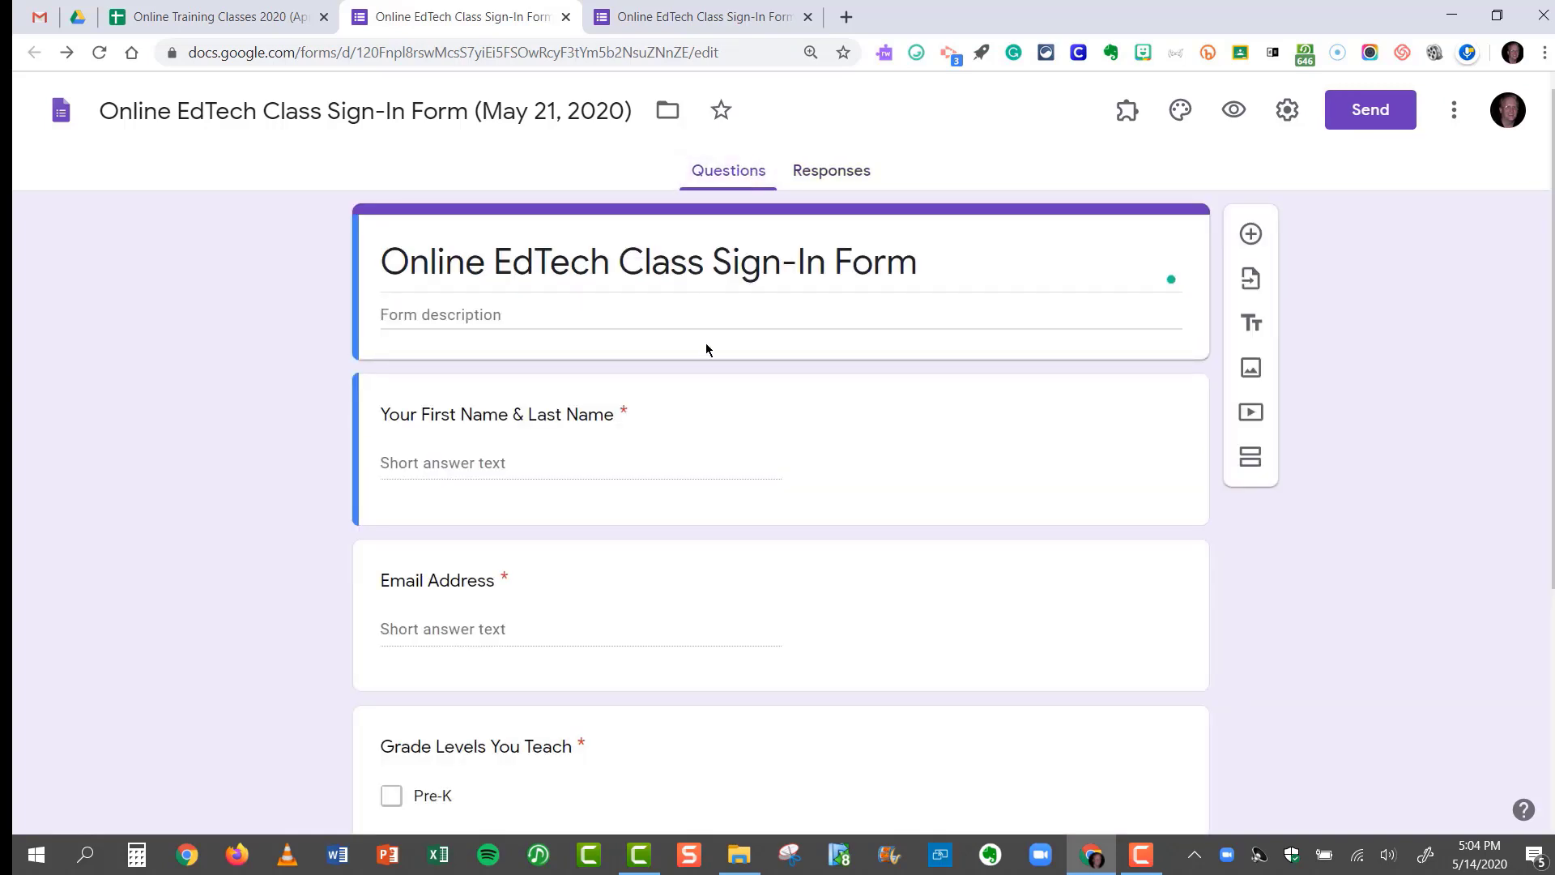
key(ctrl+shift+Tab)
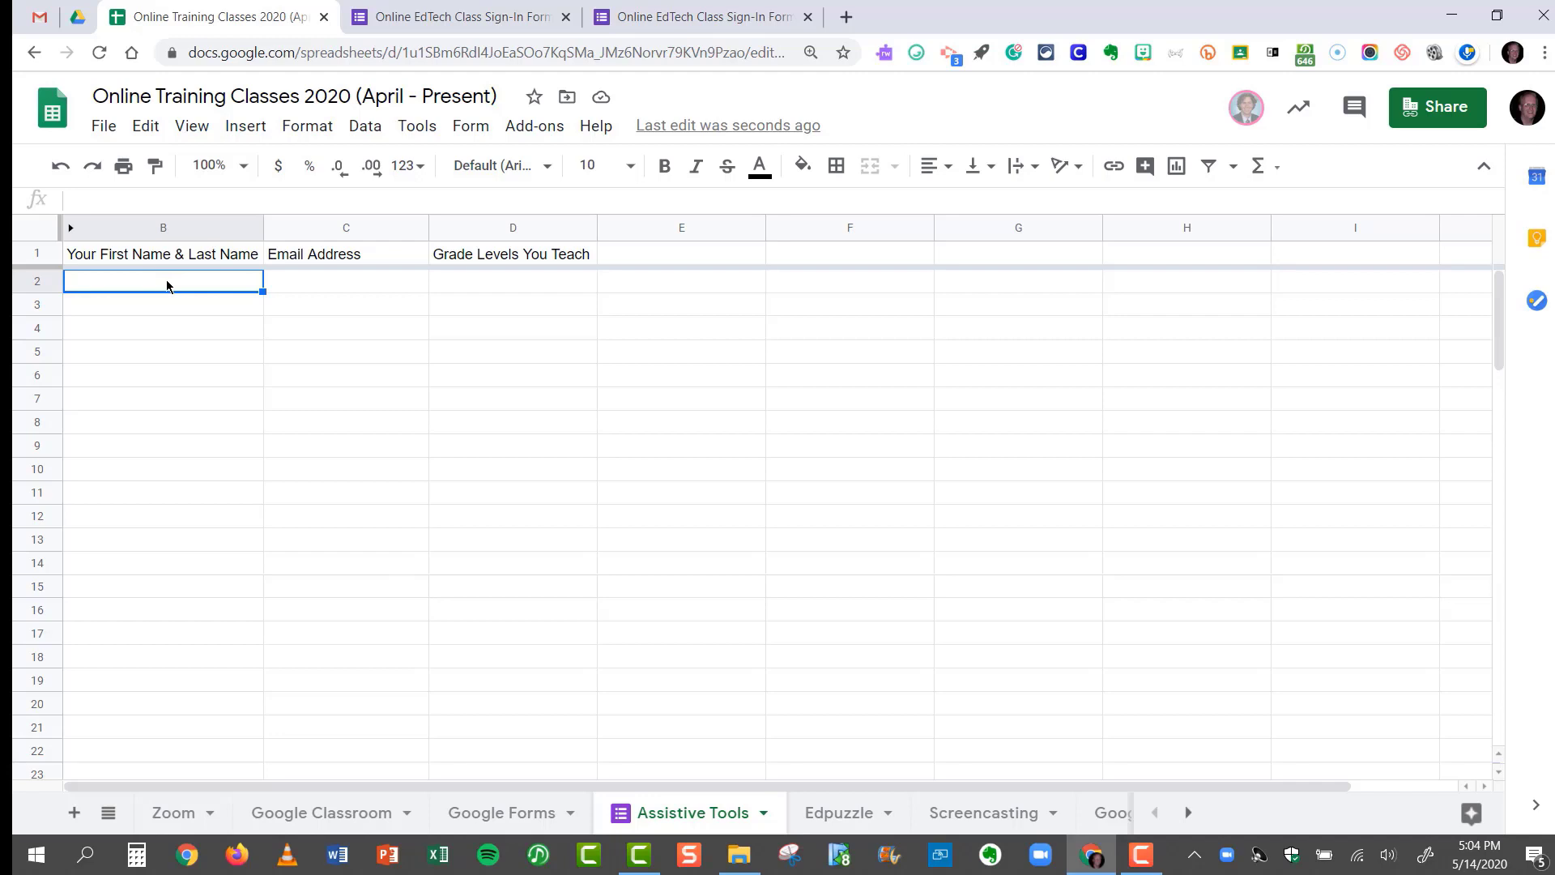
key(ctrl+Tab)
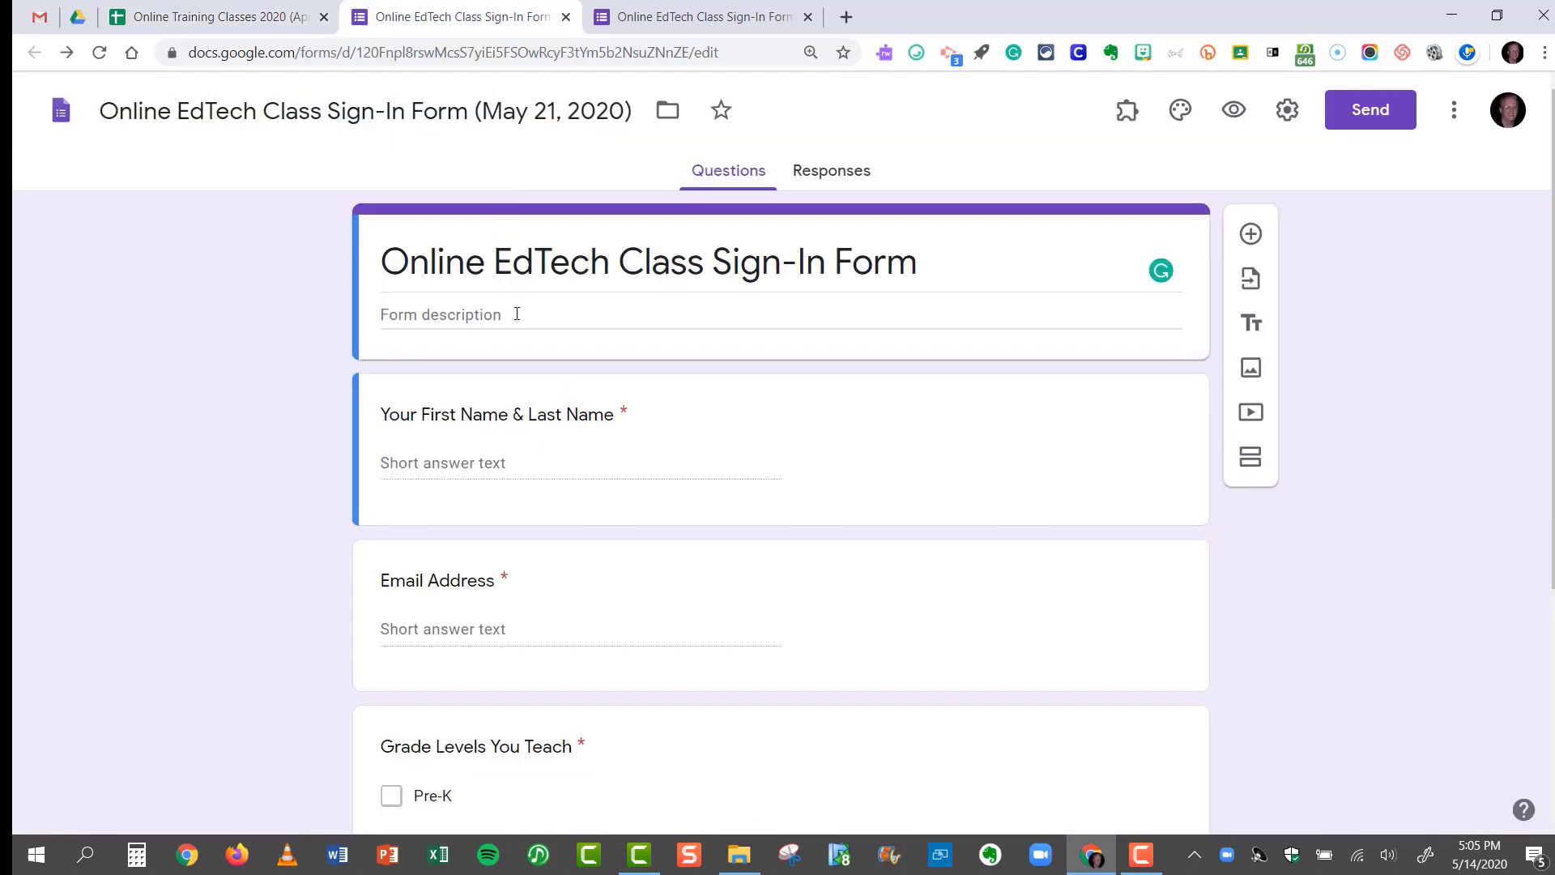
click(251, 16)
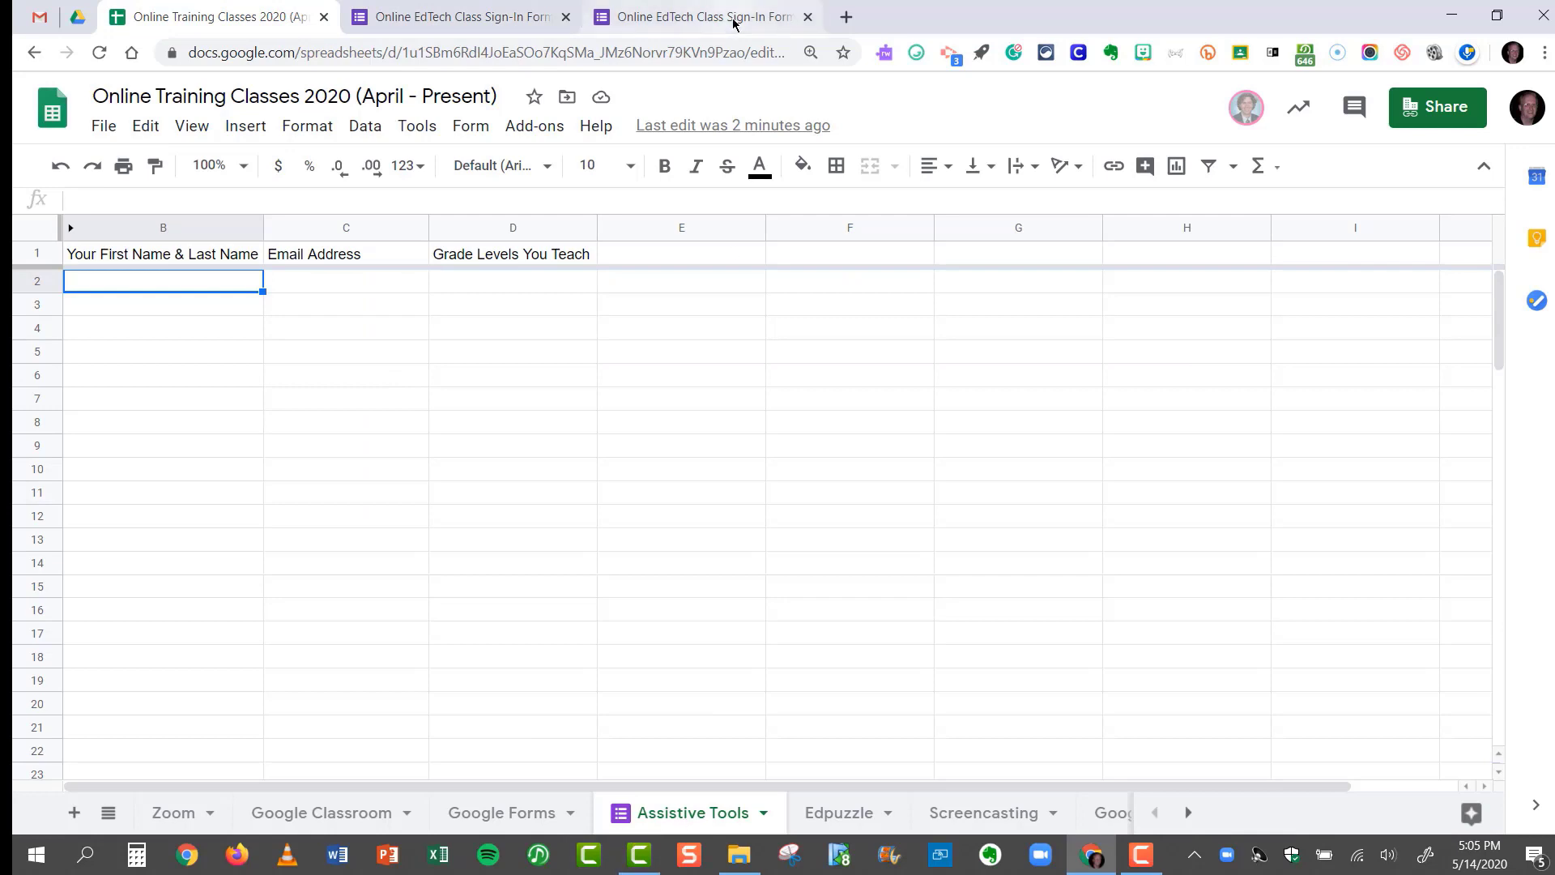
click(441, 16)
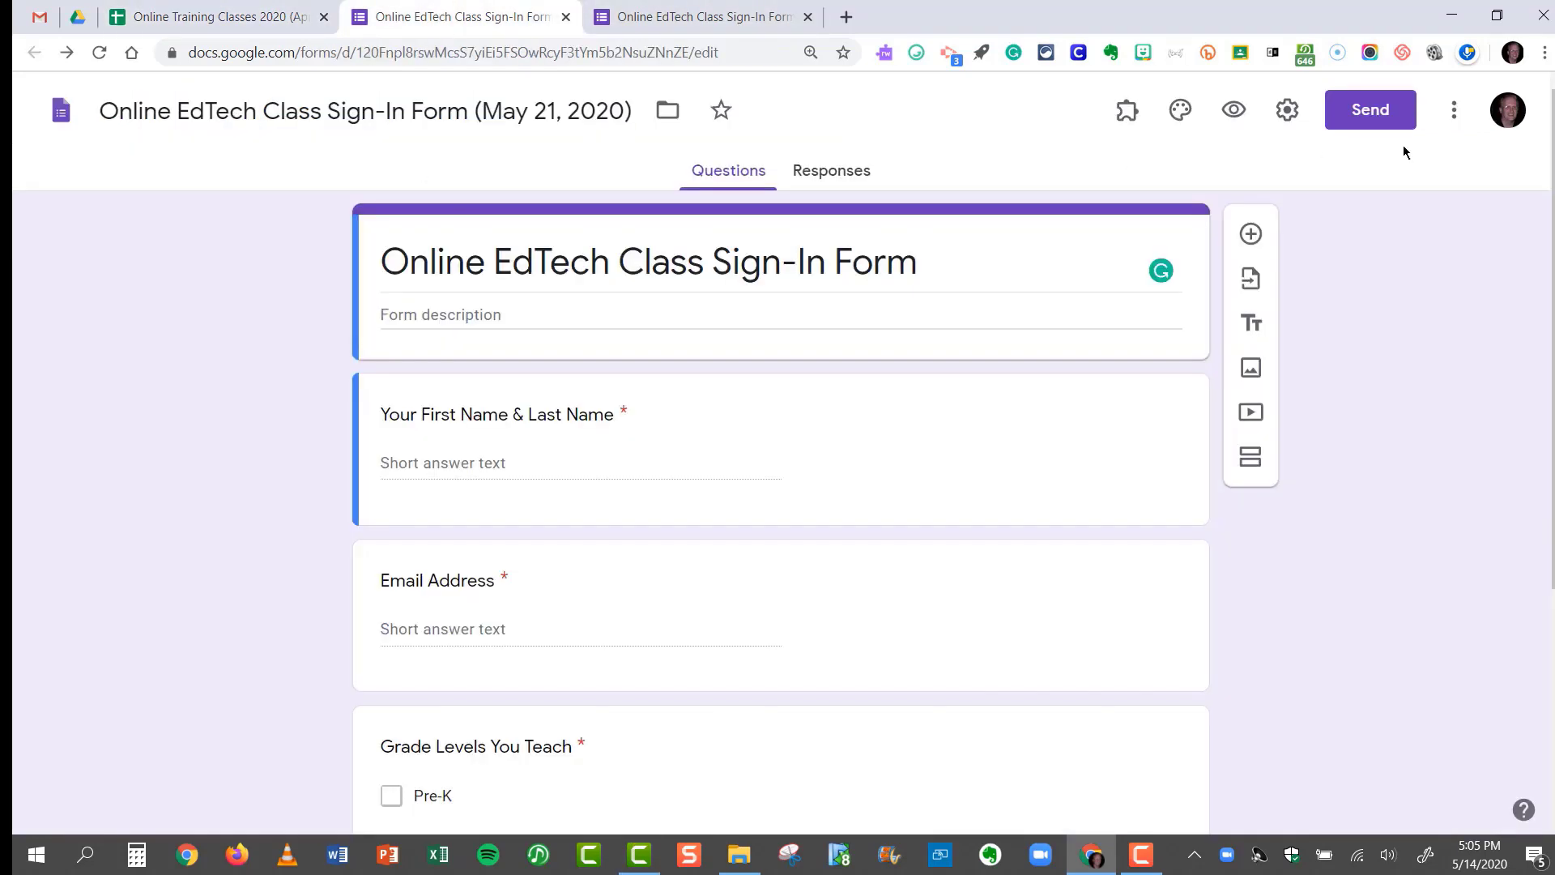
click(1455, 110)
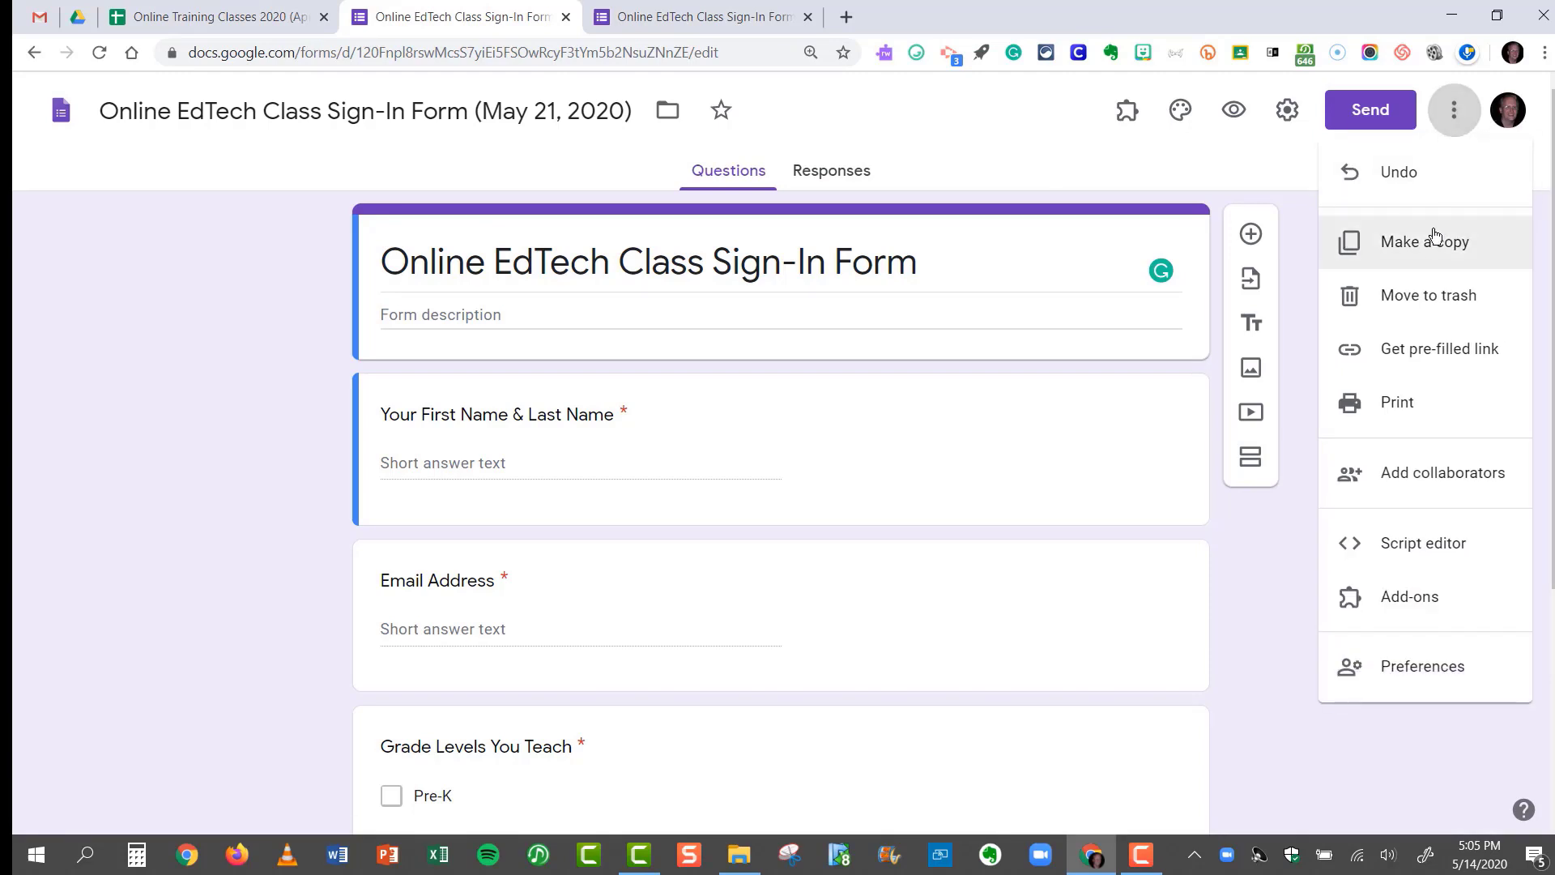
Make a copy of the form named 'Online EdTech Class Sign-In Form (May 28, 2020)'
click(1411, 244)
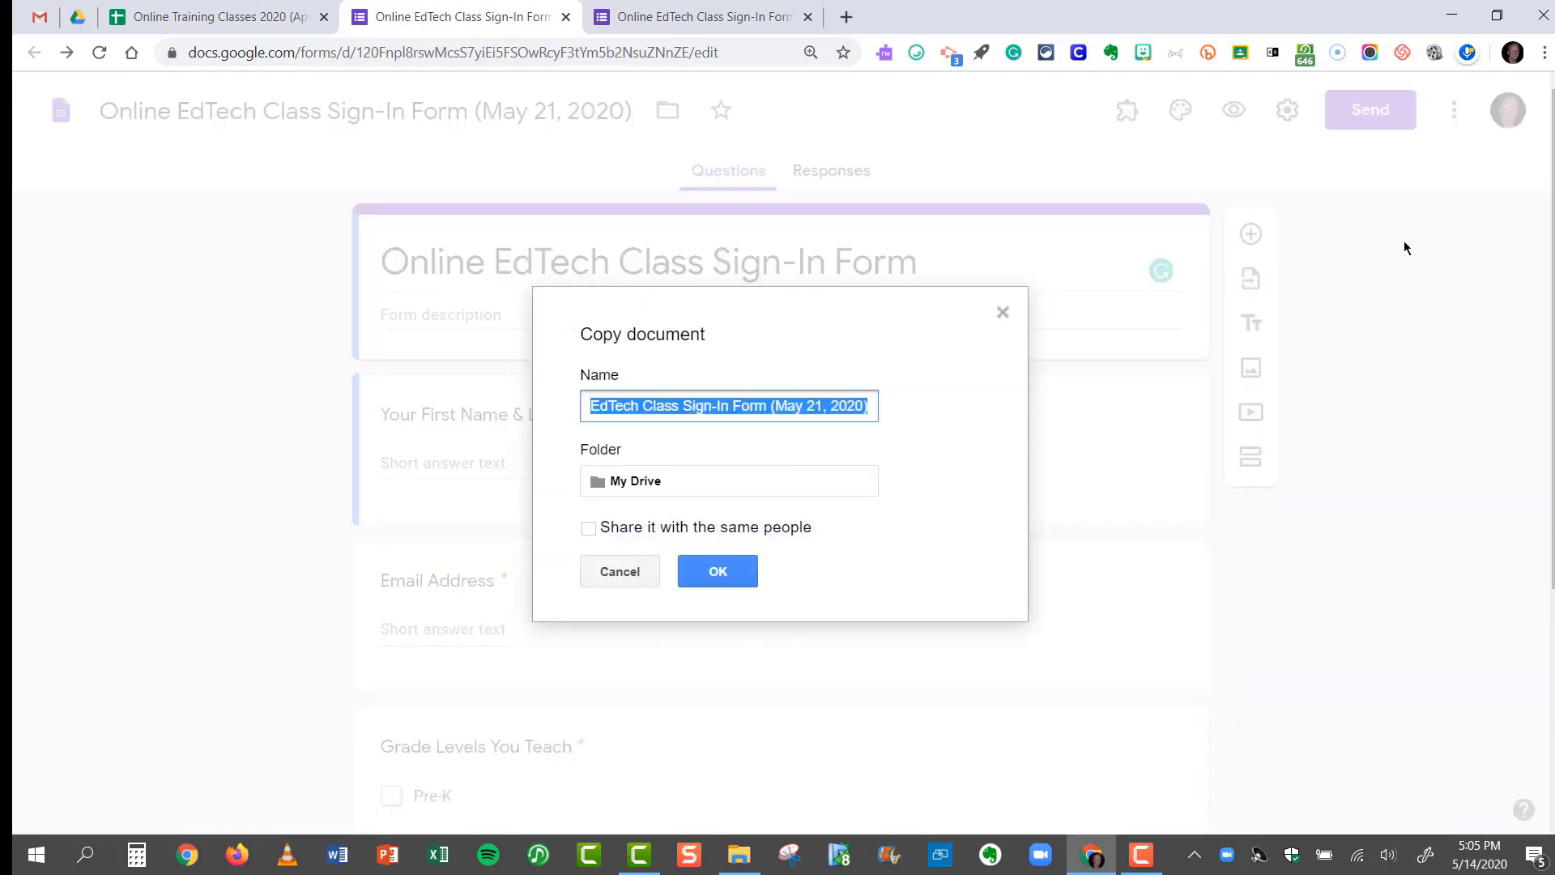
click(823, 404)
key(BackSpace)
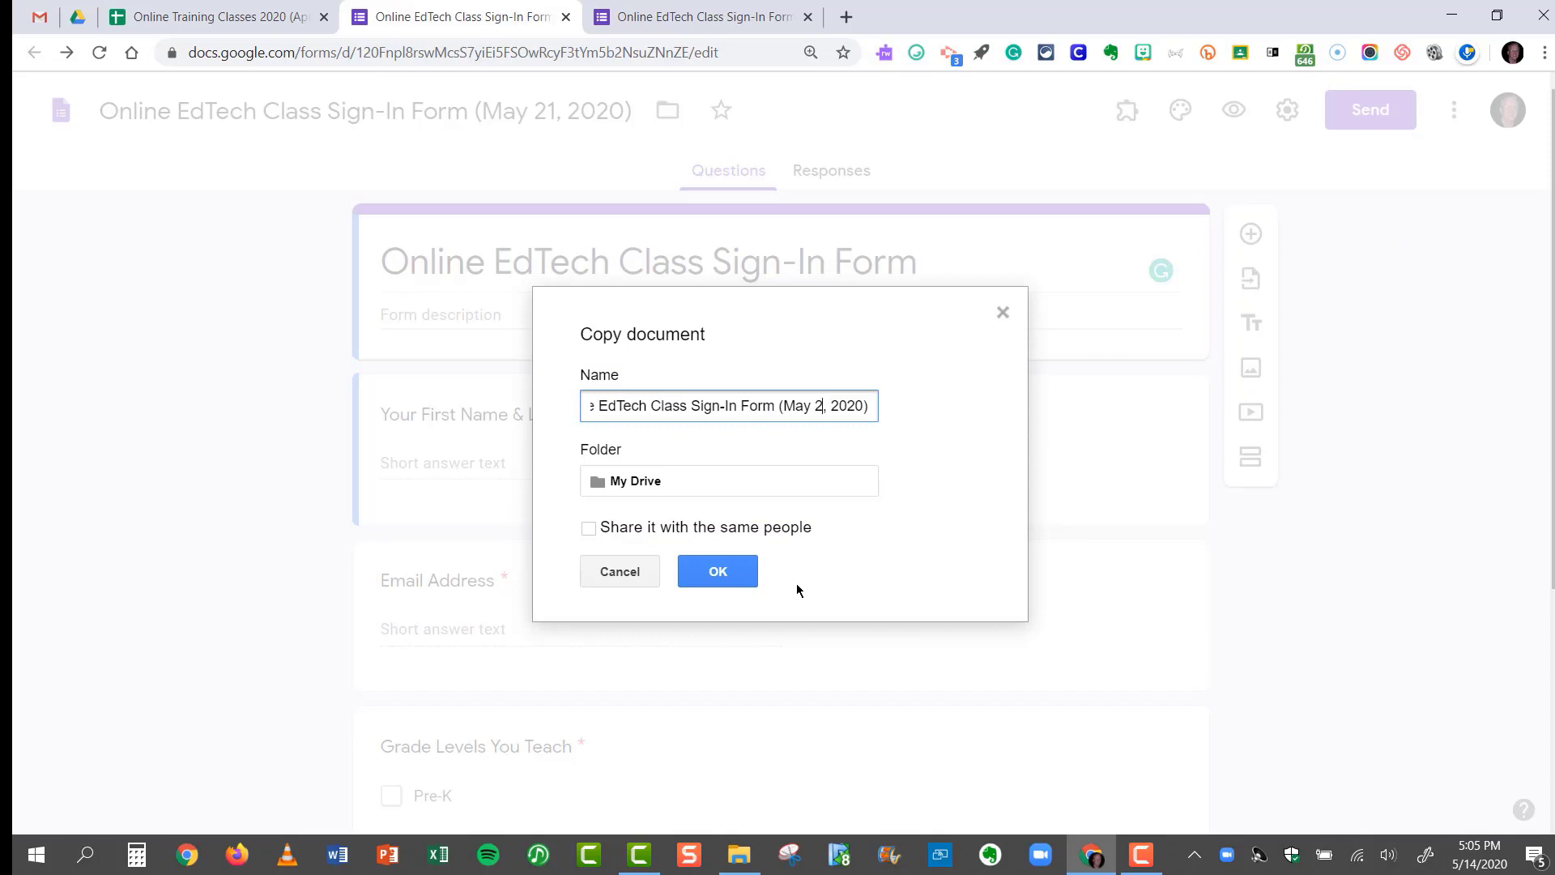
text(8)
key(Left)
key(Left)
key(Left)
key(Left)
key(Left)
key(Left)
key(Left)
key(Left)
key(Left)
key(Left)
key(Left)
key(Left)
key(Left)
key(Left)
key(Left)
key(Left)
key(Left)
key(Left)
key(Left)
key(Left)
key(Delete)
key(Delete)
key(Delete)
key(Delete)
key(Delete)
key(Delete)
key(Delete)
key(Delete)
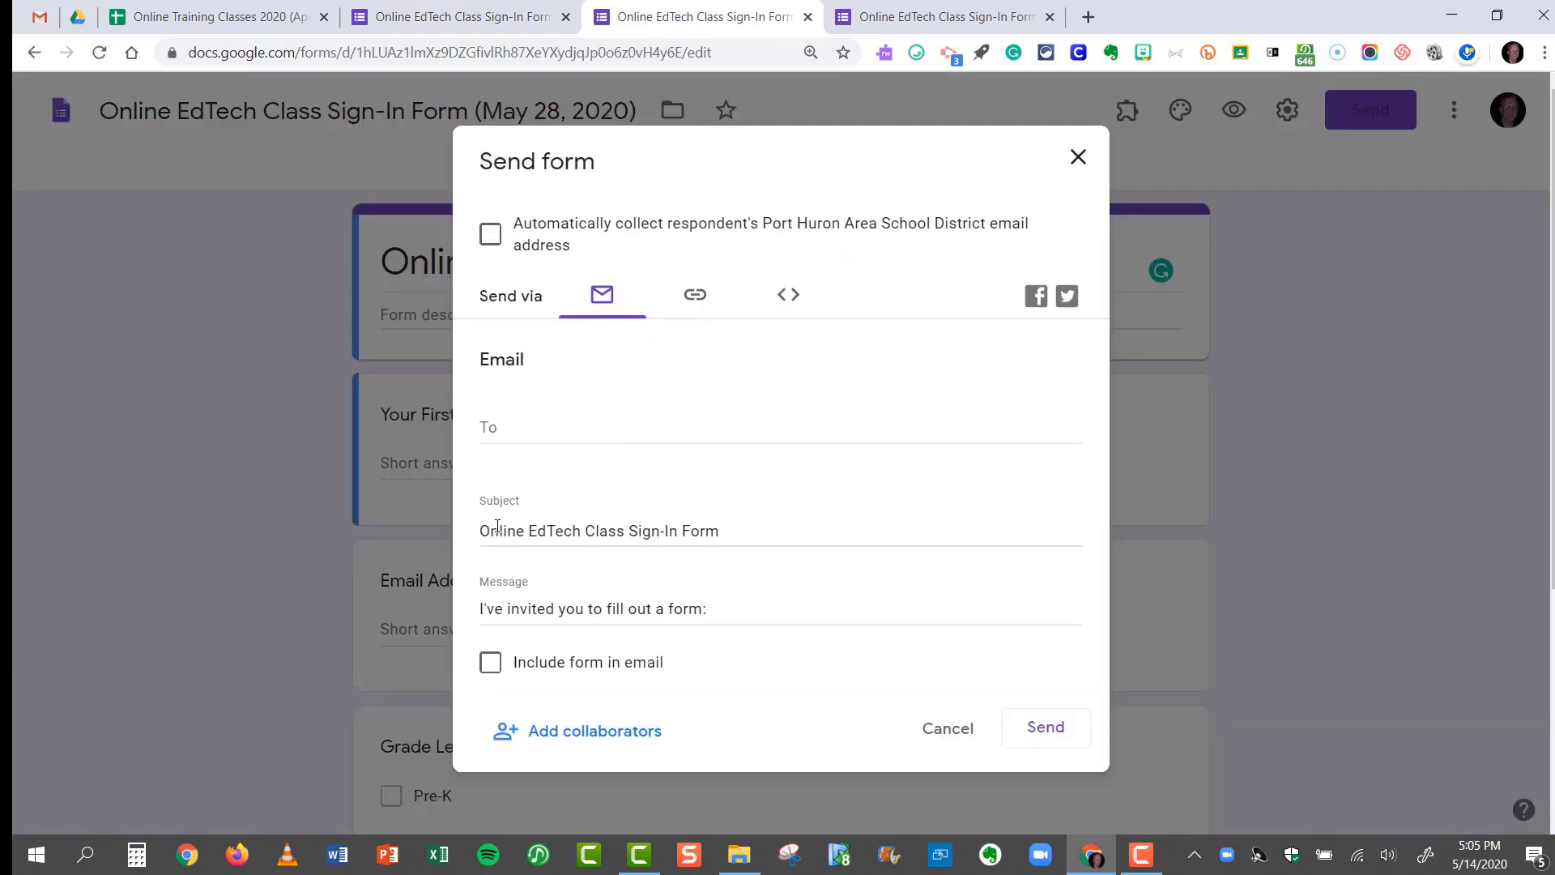
Copy the new form's shortened sharing link
click(694, 298)
click(492, 439)
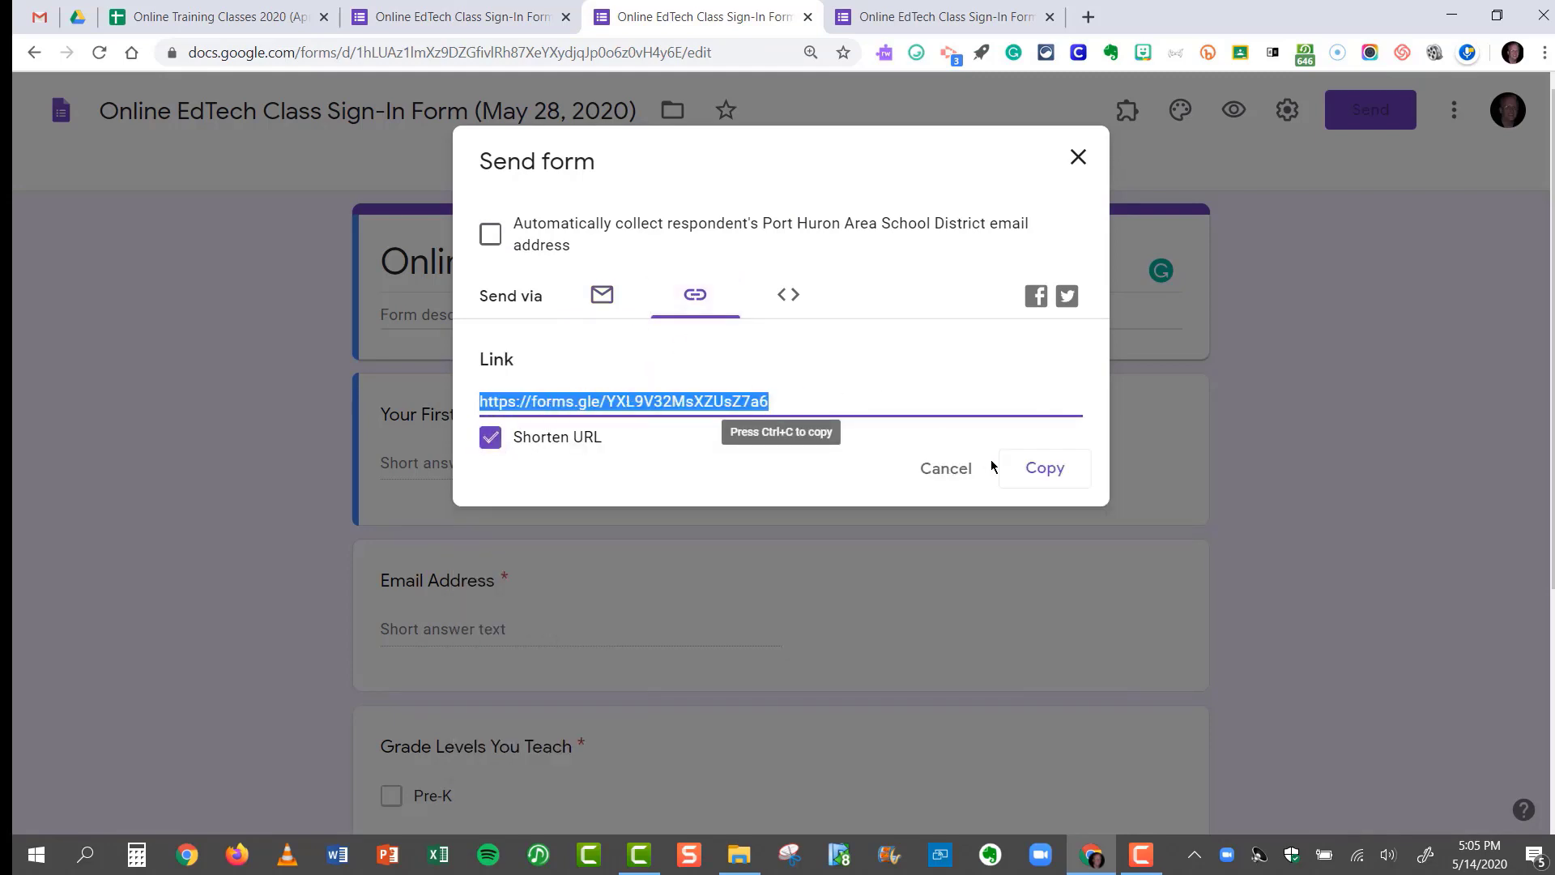
click(1047, 473)
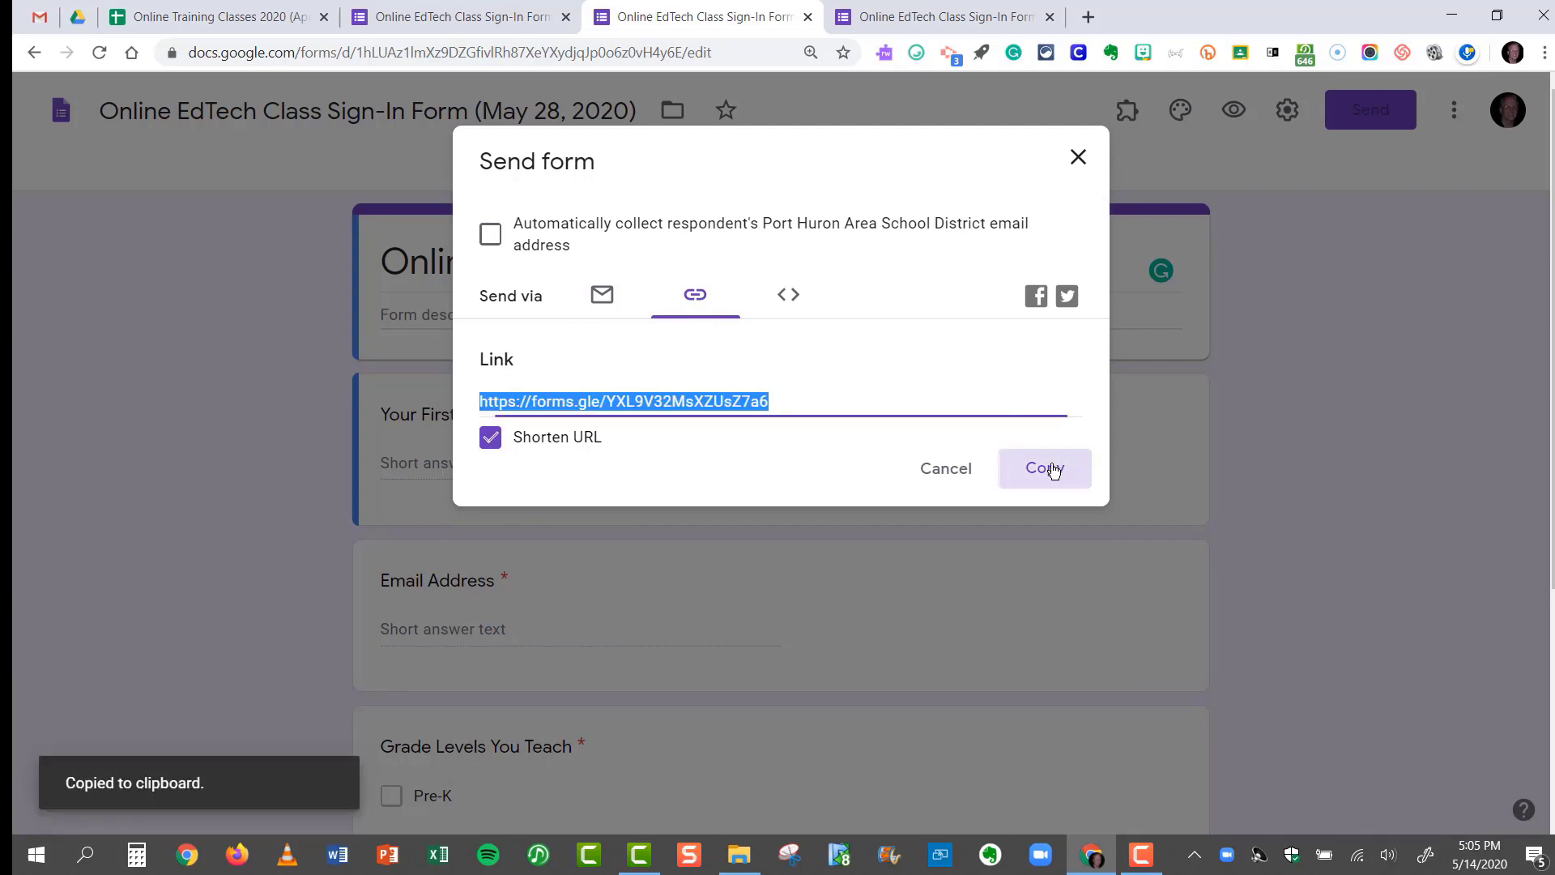
click(1078, 154)
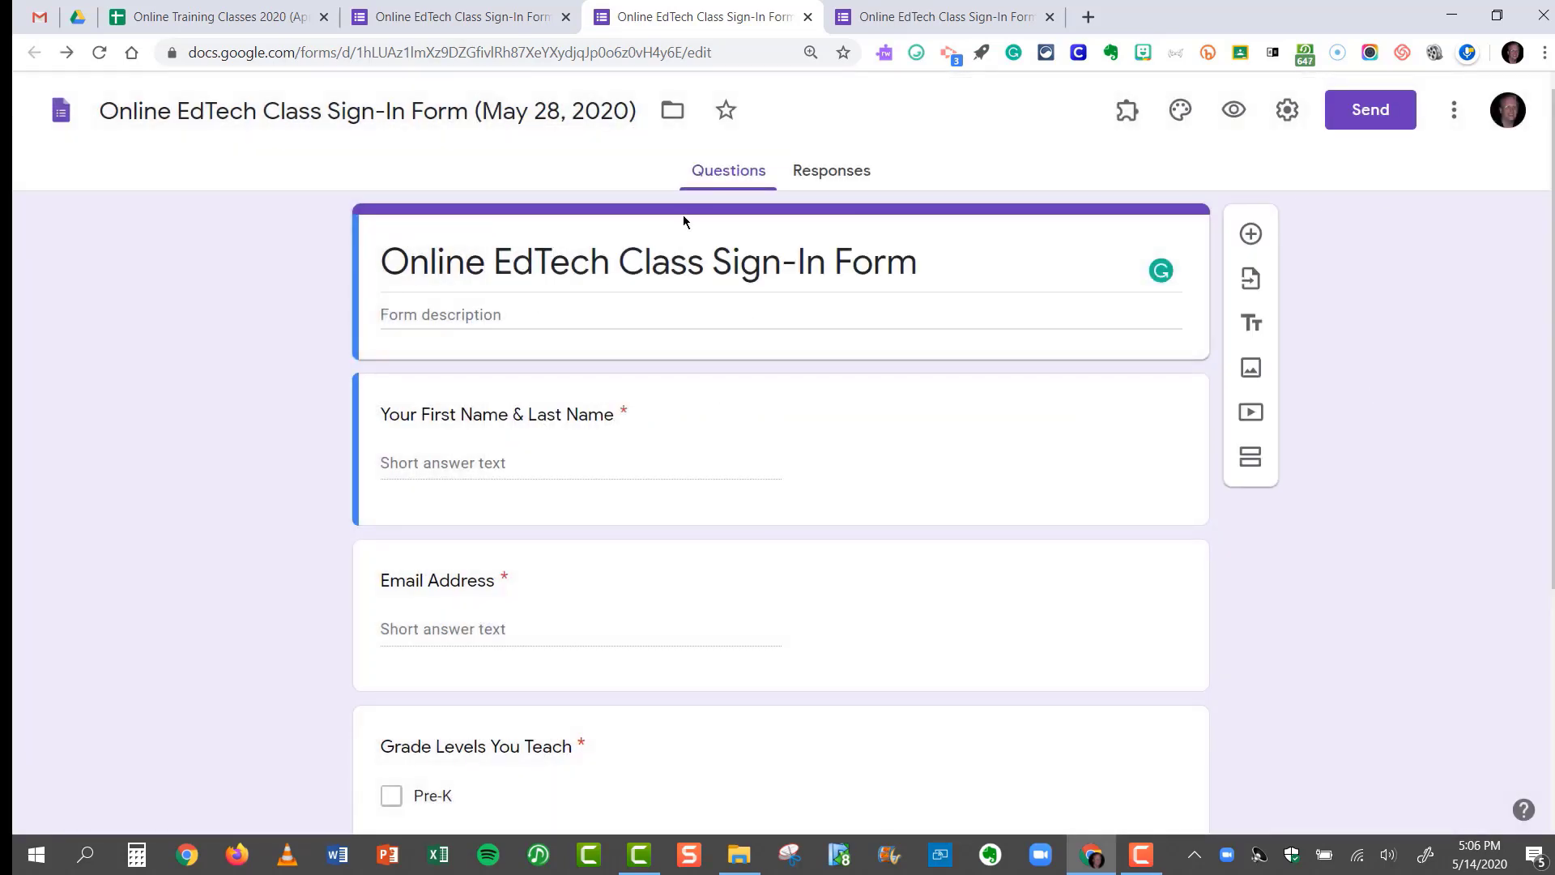
Store responses in the existing 'Online Training Classes 2020 (April - Present)' spreadsheet, found by its pasted title
click(818, 173)
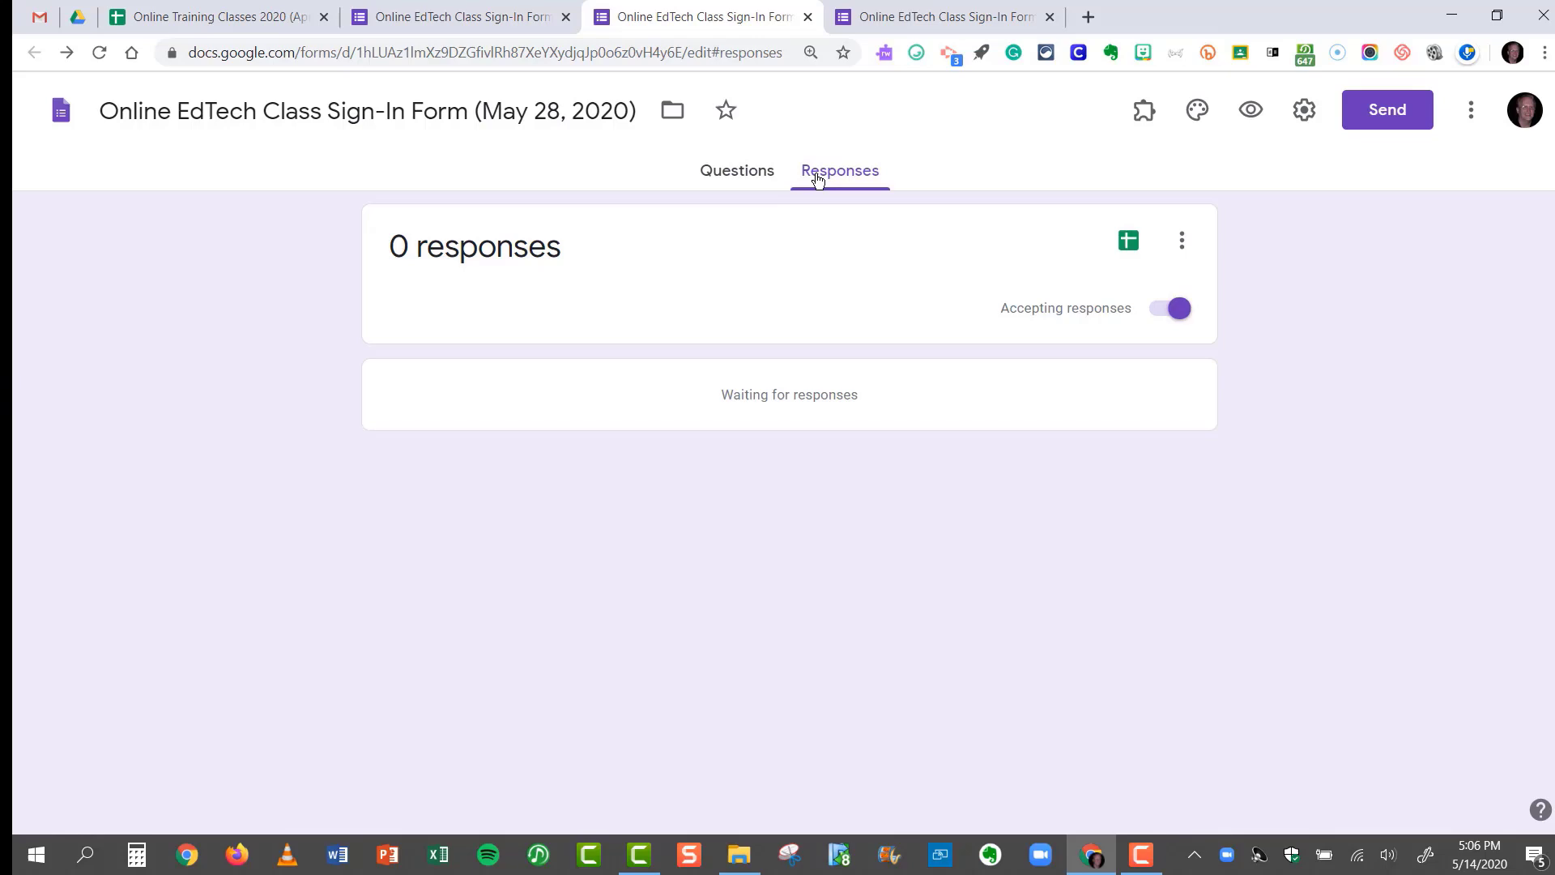
click(1182, 241)
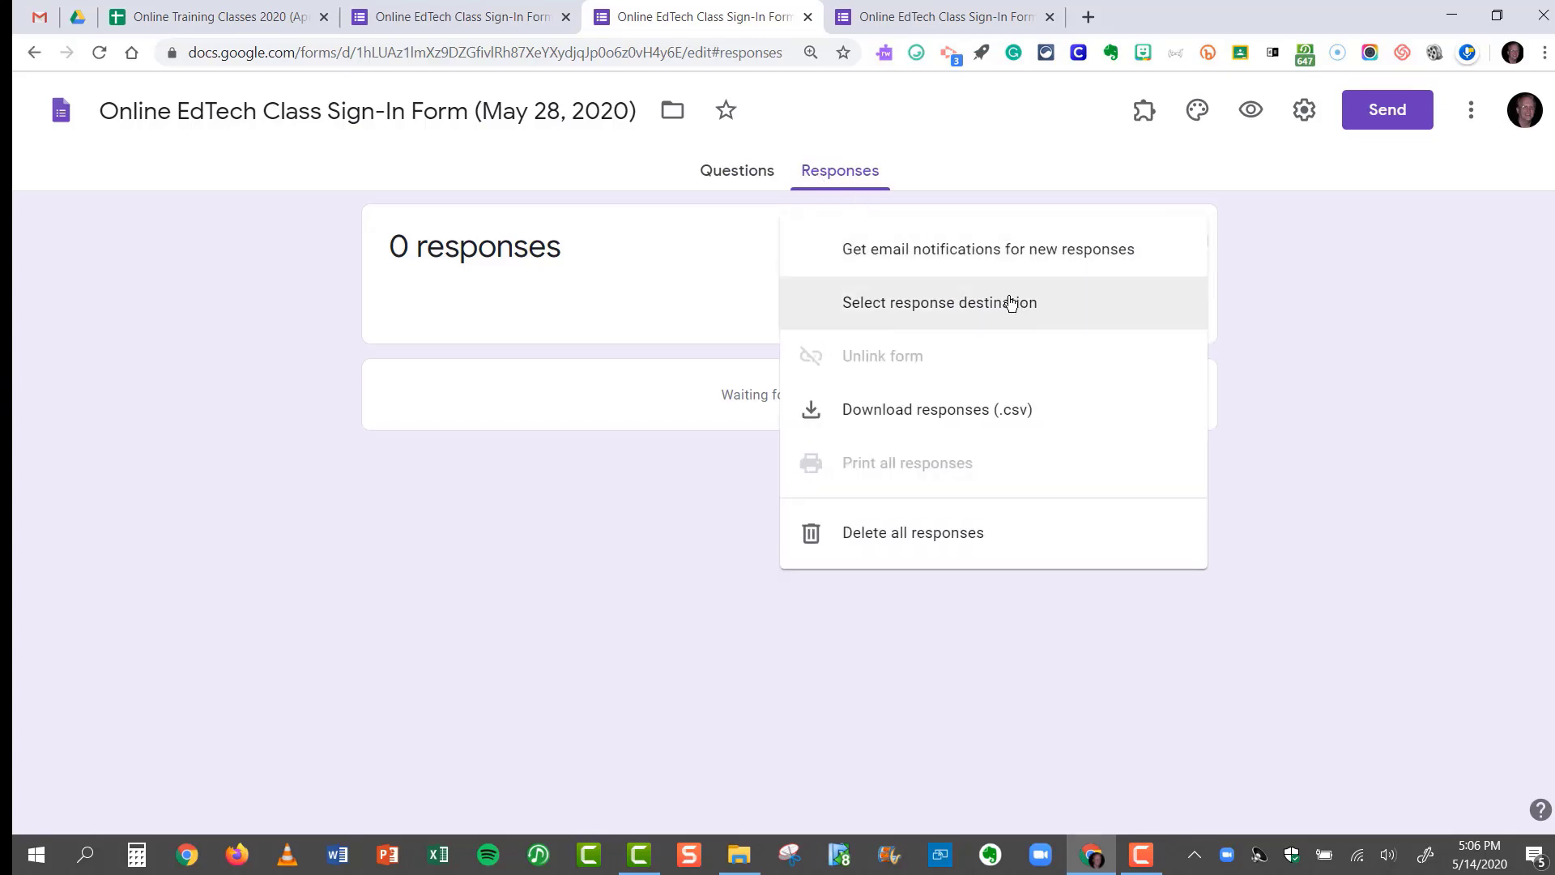
click(970, 306)
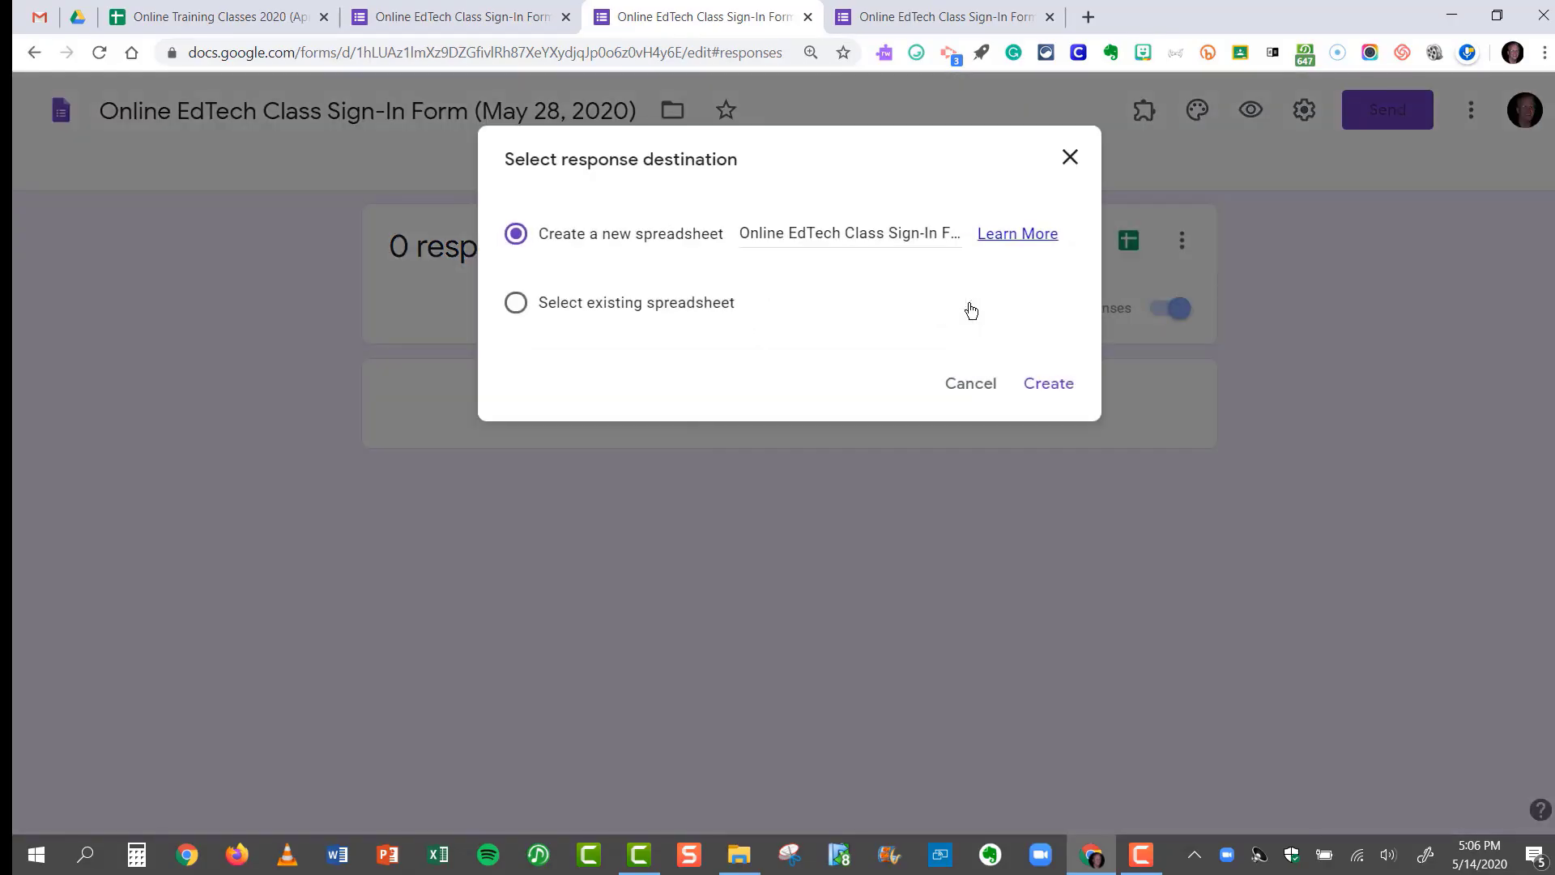
click(662, 309)
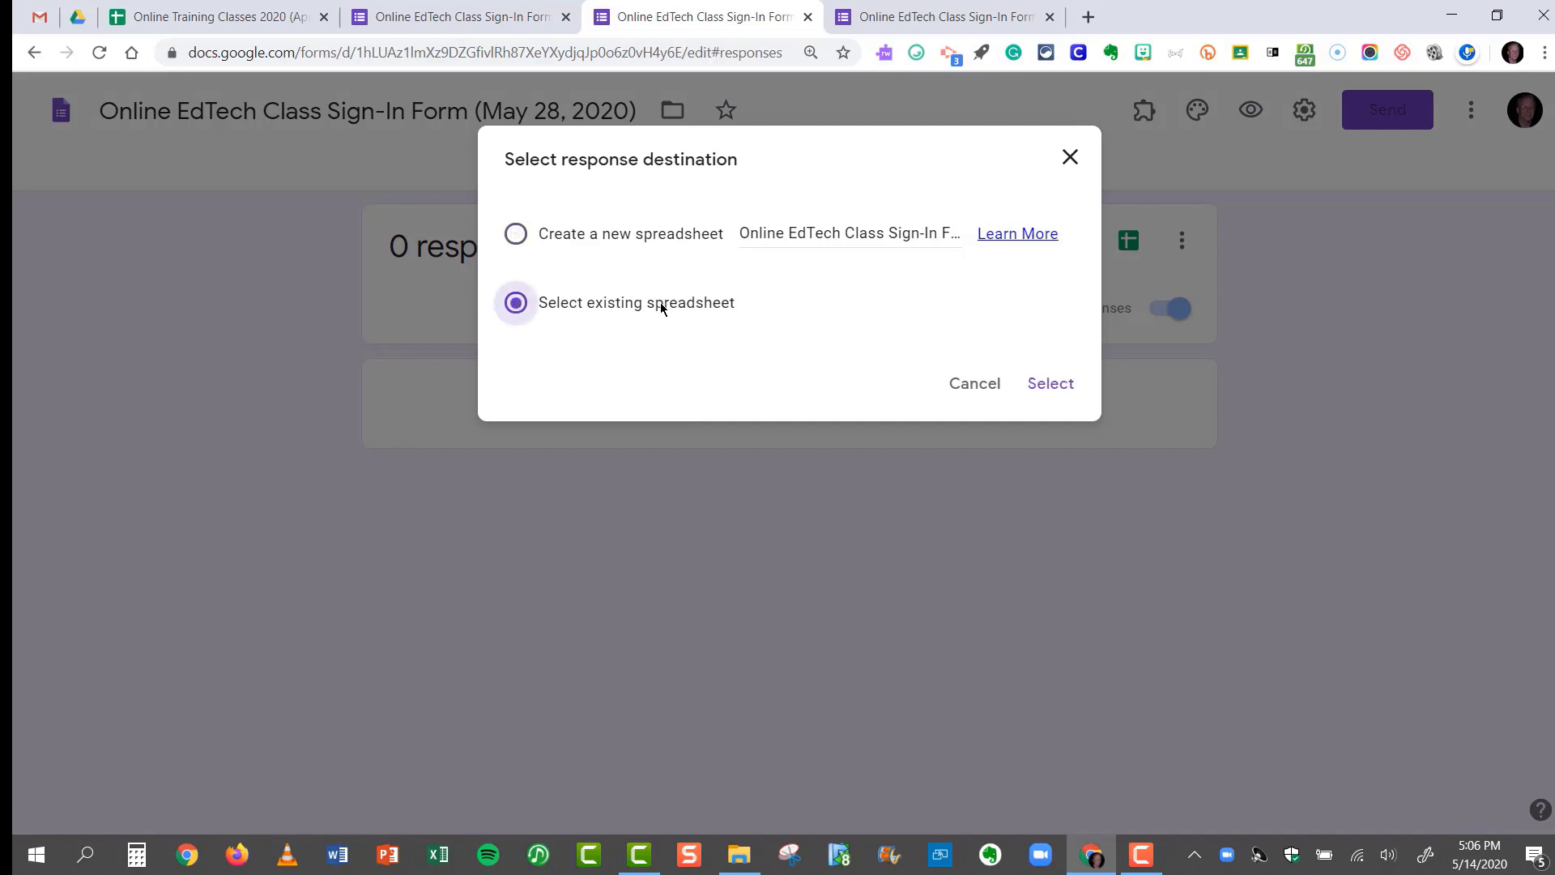
click(1052, 384)
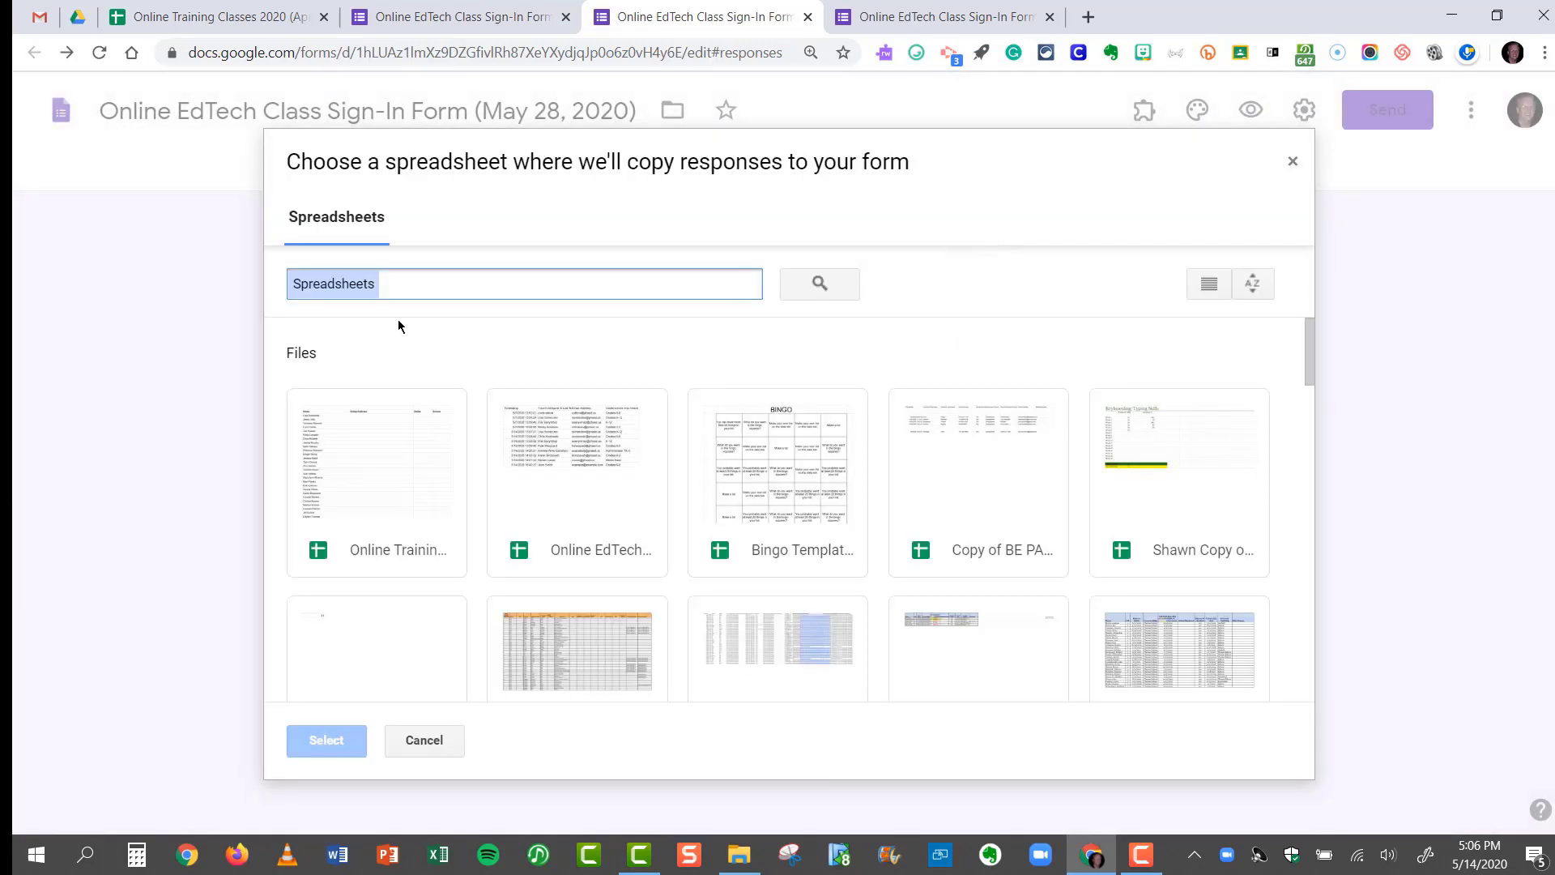
click(232, 17)
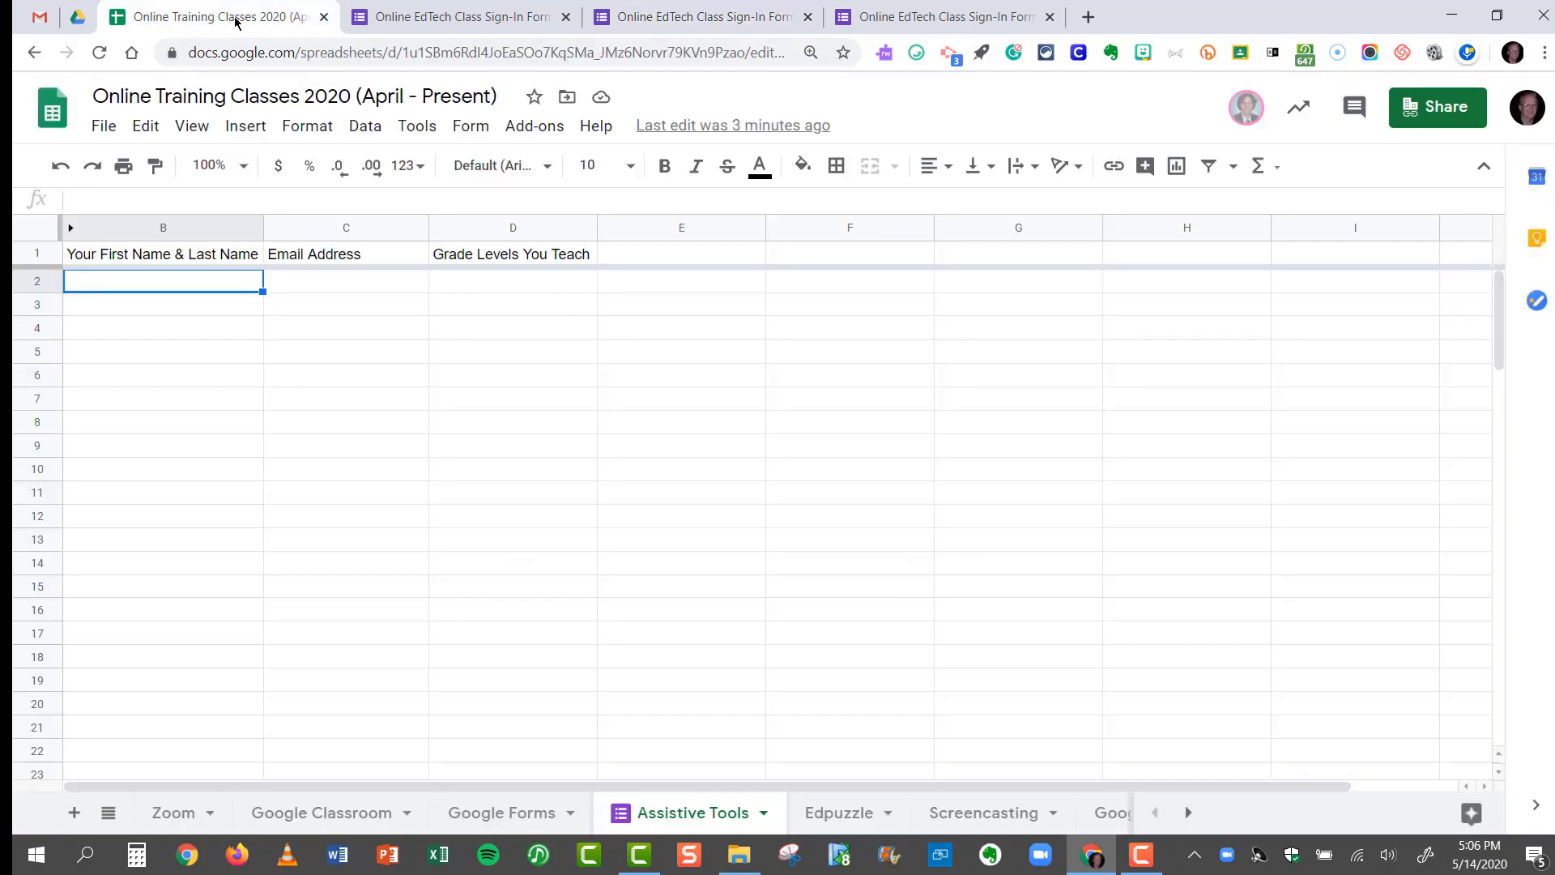
click(317, 89)
key(ctrl+c)
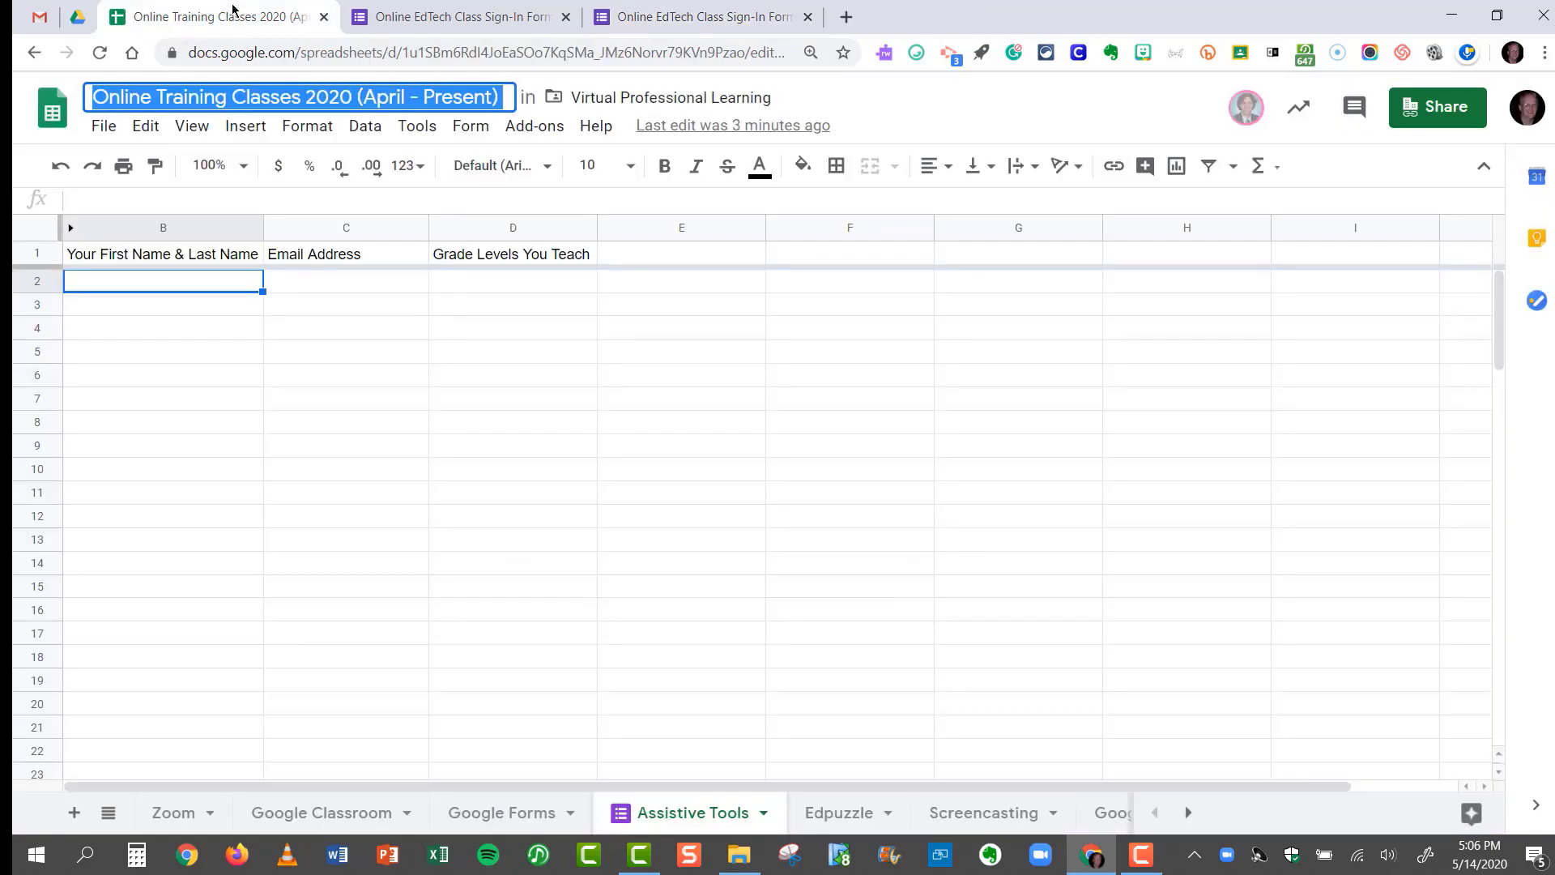
middle_click(664, 16)
click(661, 21)
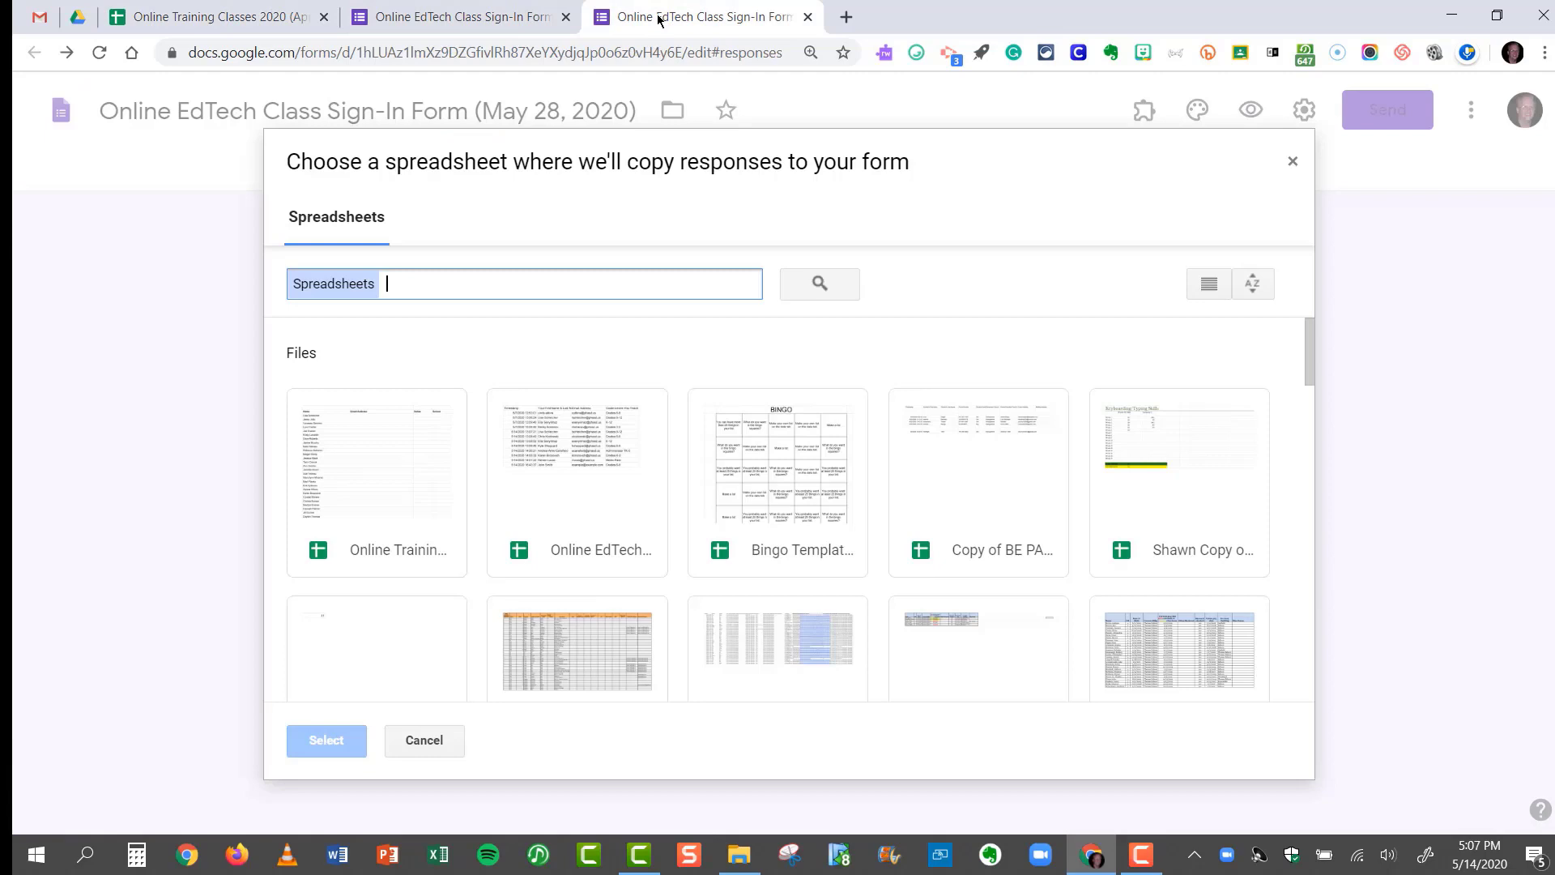
key(ctrl+v)
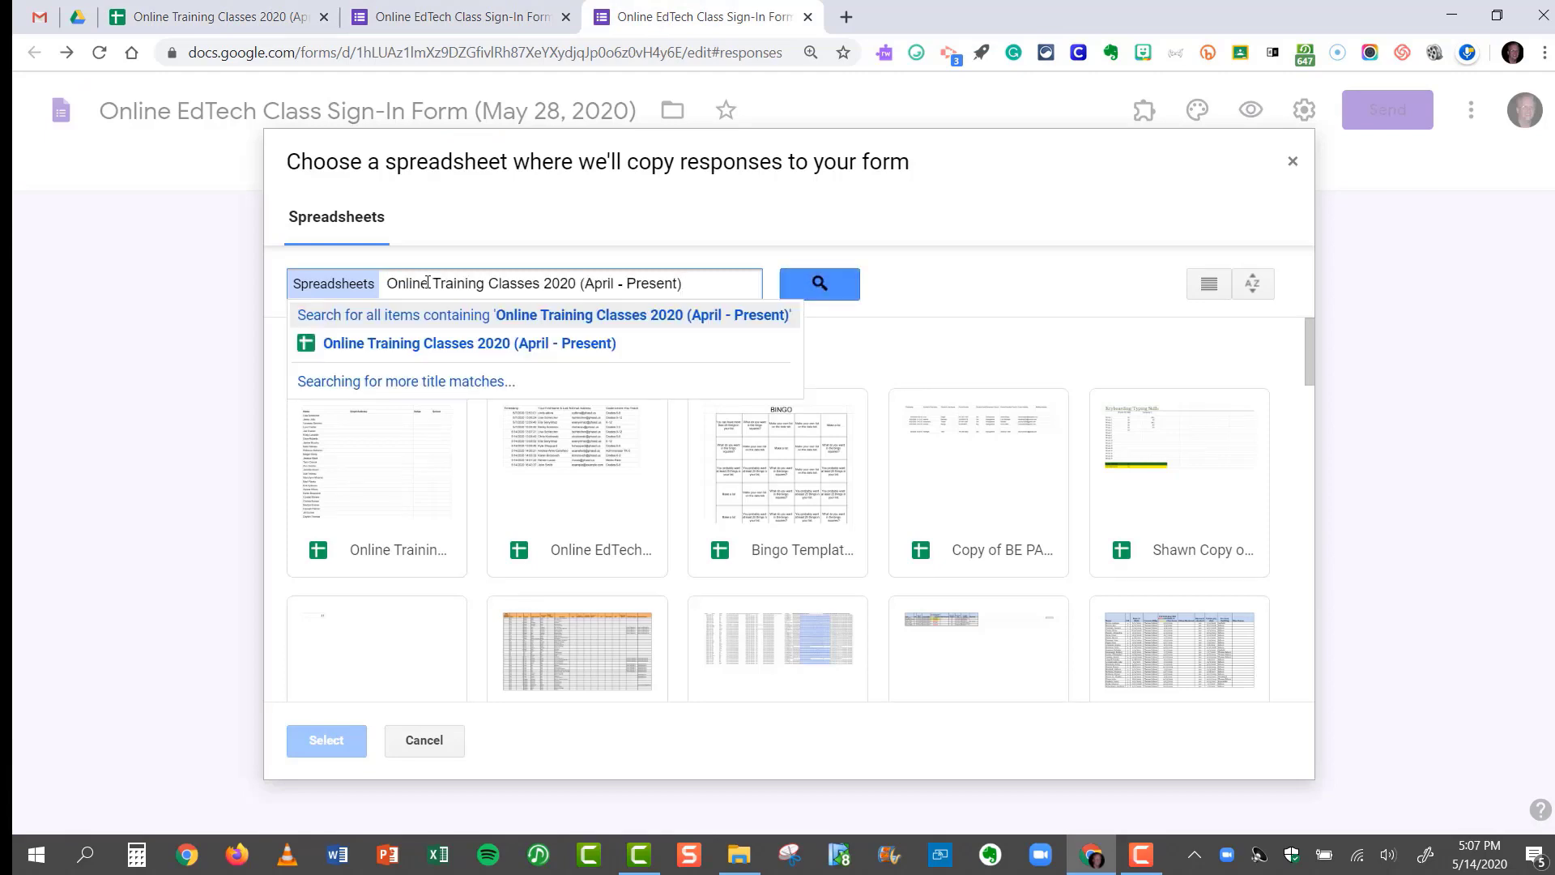
click(362, 344)
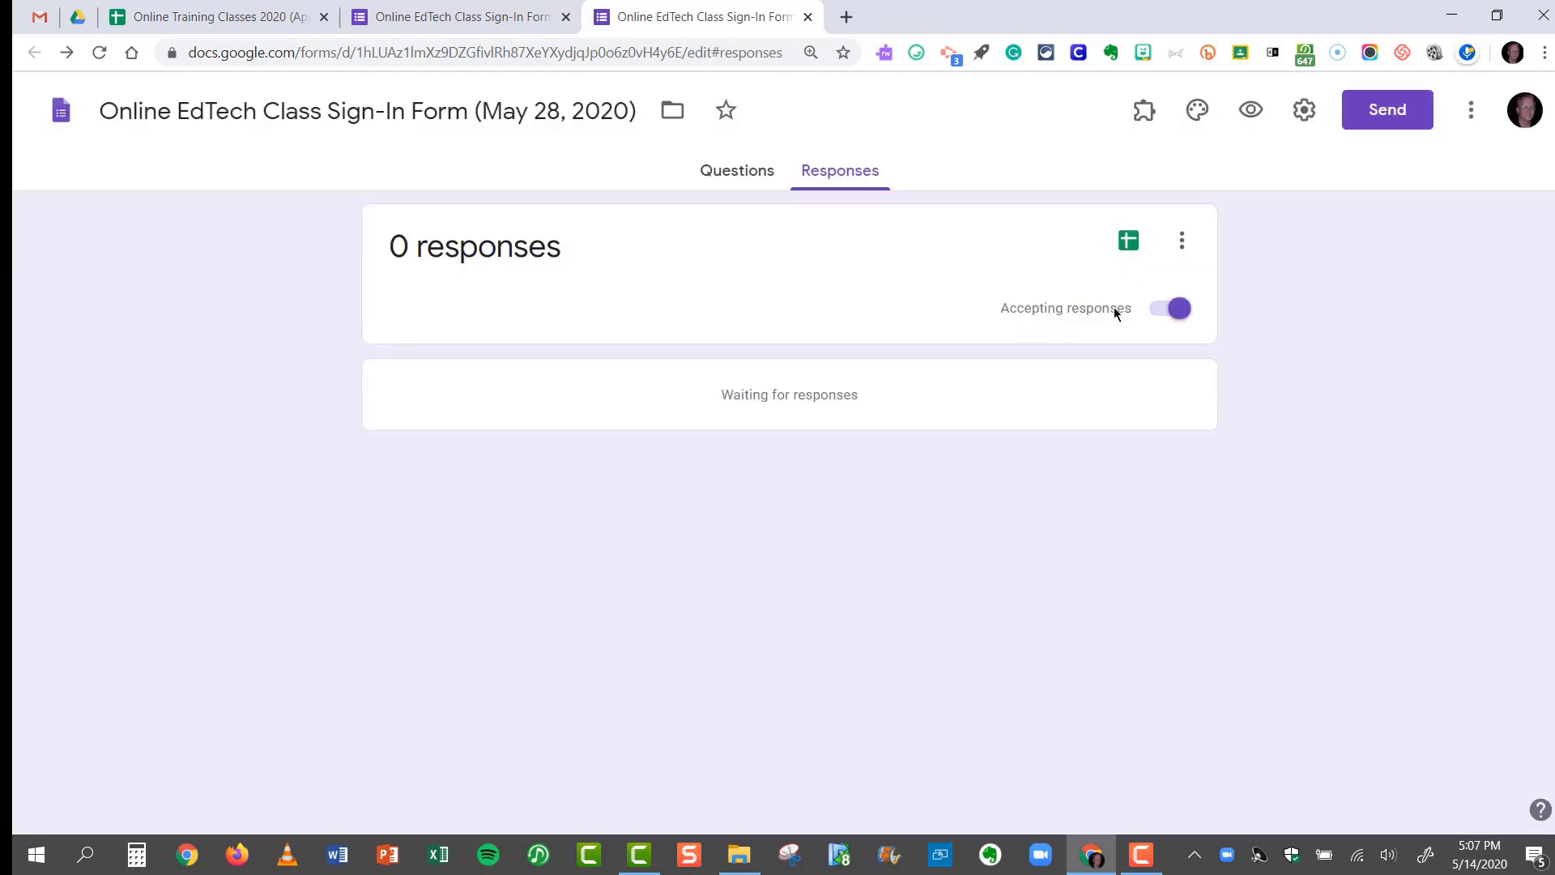
In preview, submit a test response with a sample email and Grades K-2 and 3-5 ticked
click(737, 171)
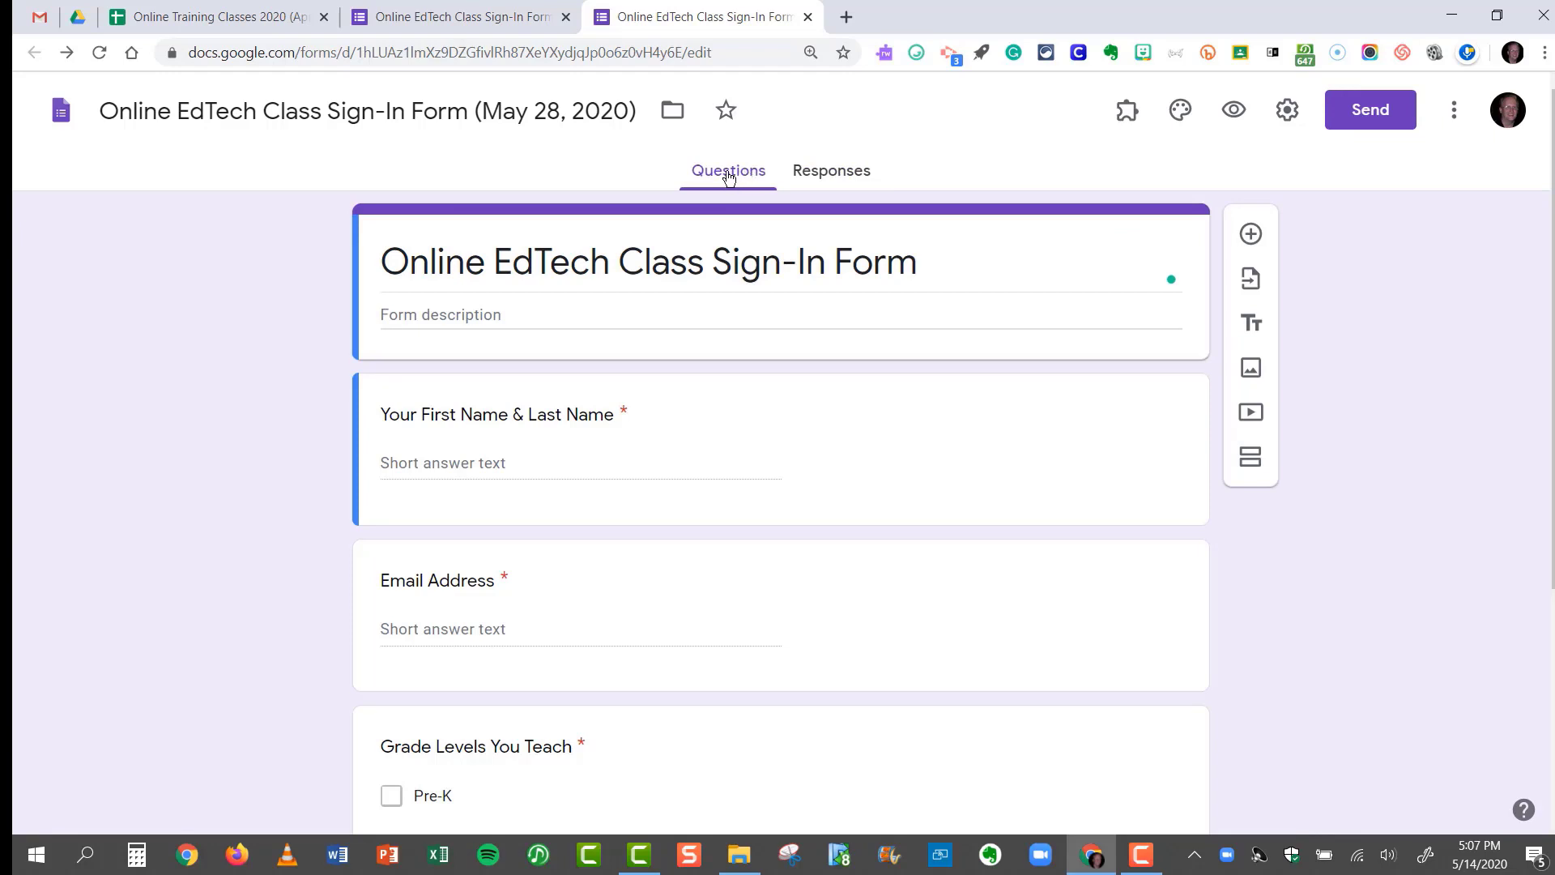
click(1234, 109)
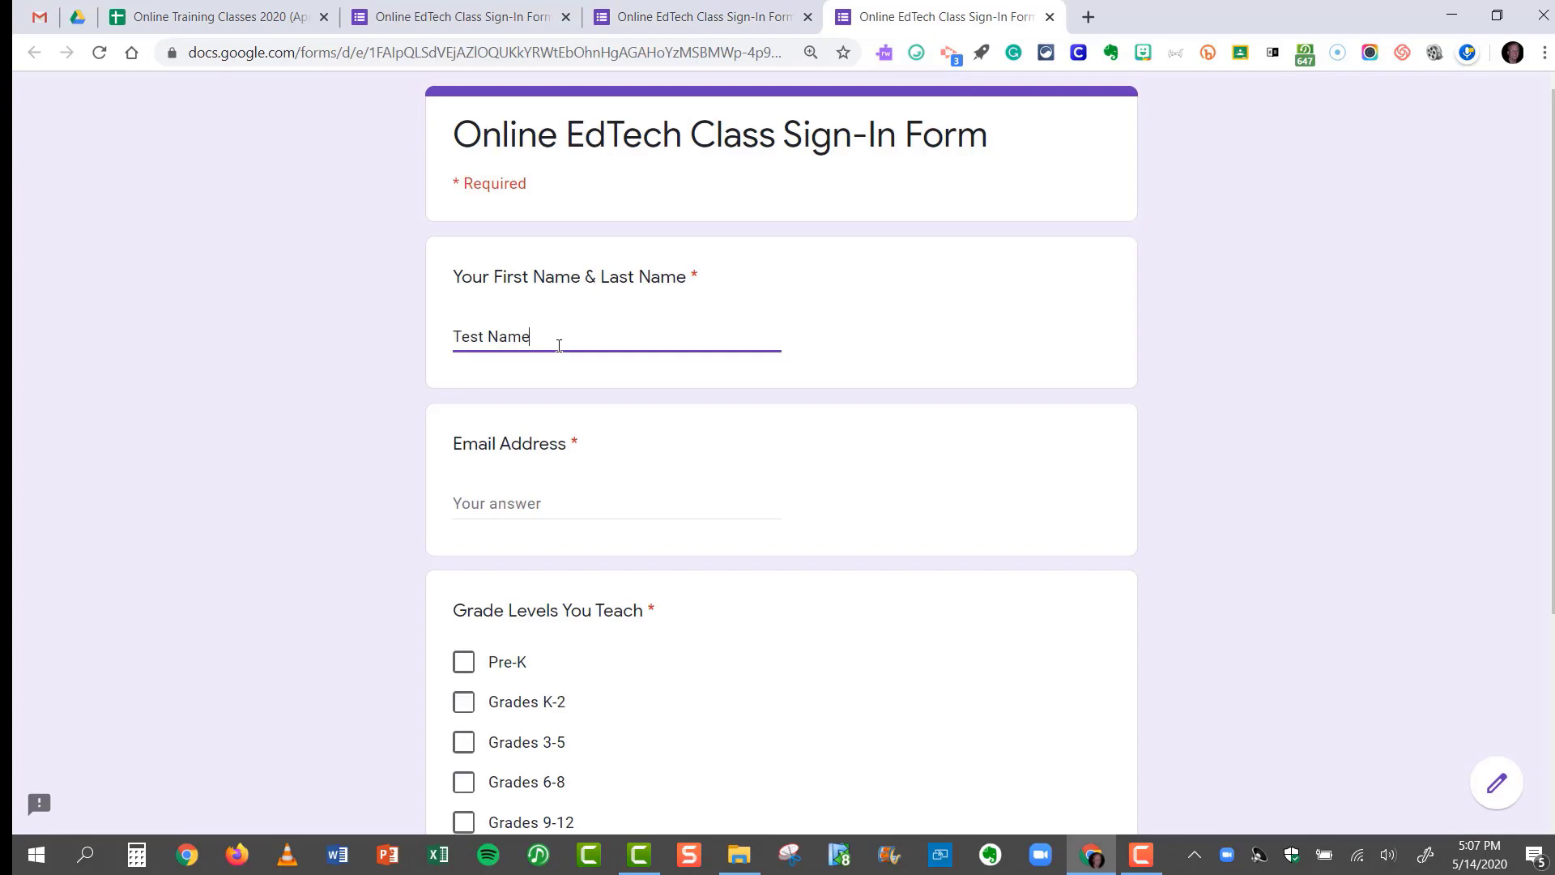
click(512, 492)
text(example)
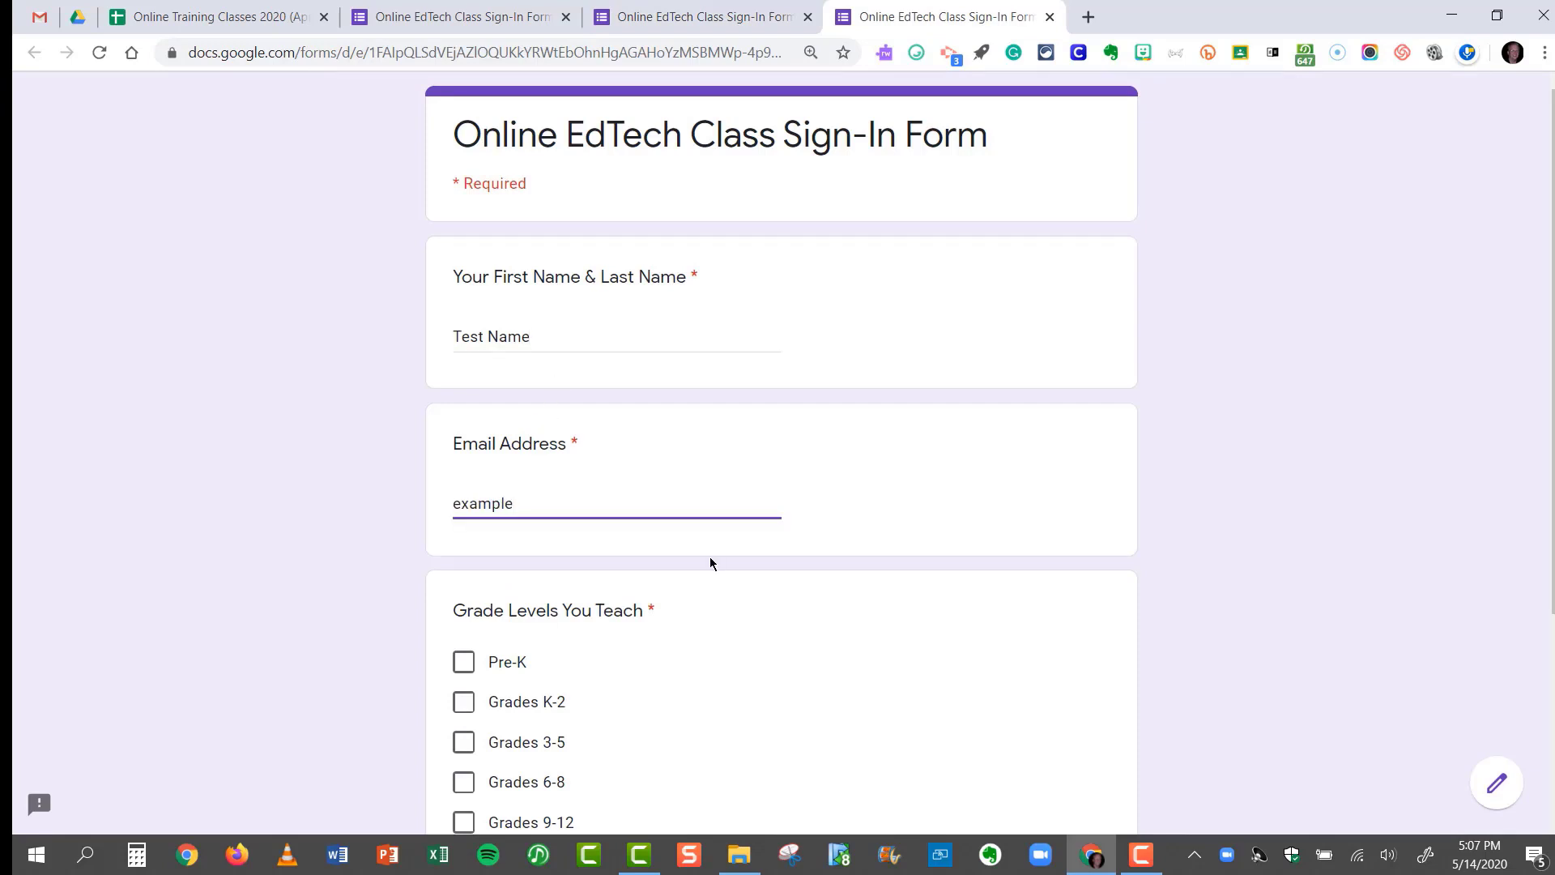
text(@example.com)
scroll(710, 562, down, 4)
click(463, 444)
click(463, 403)
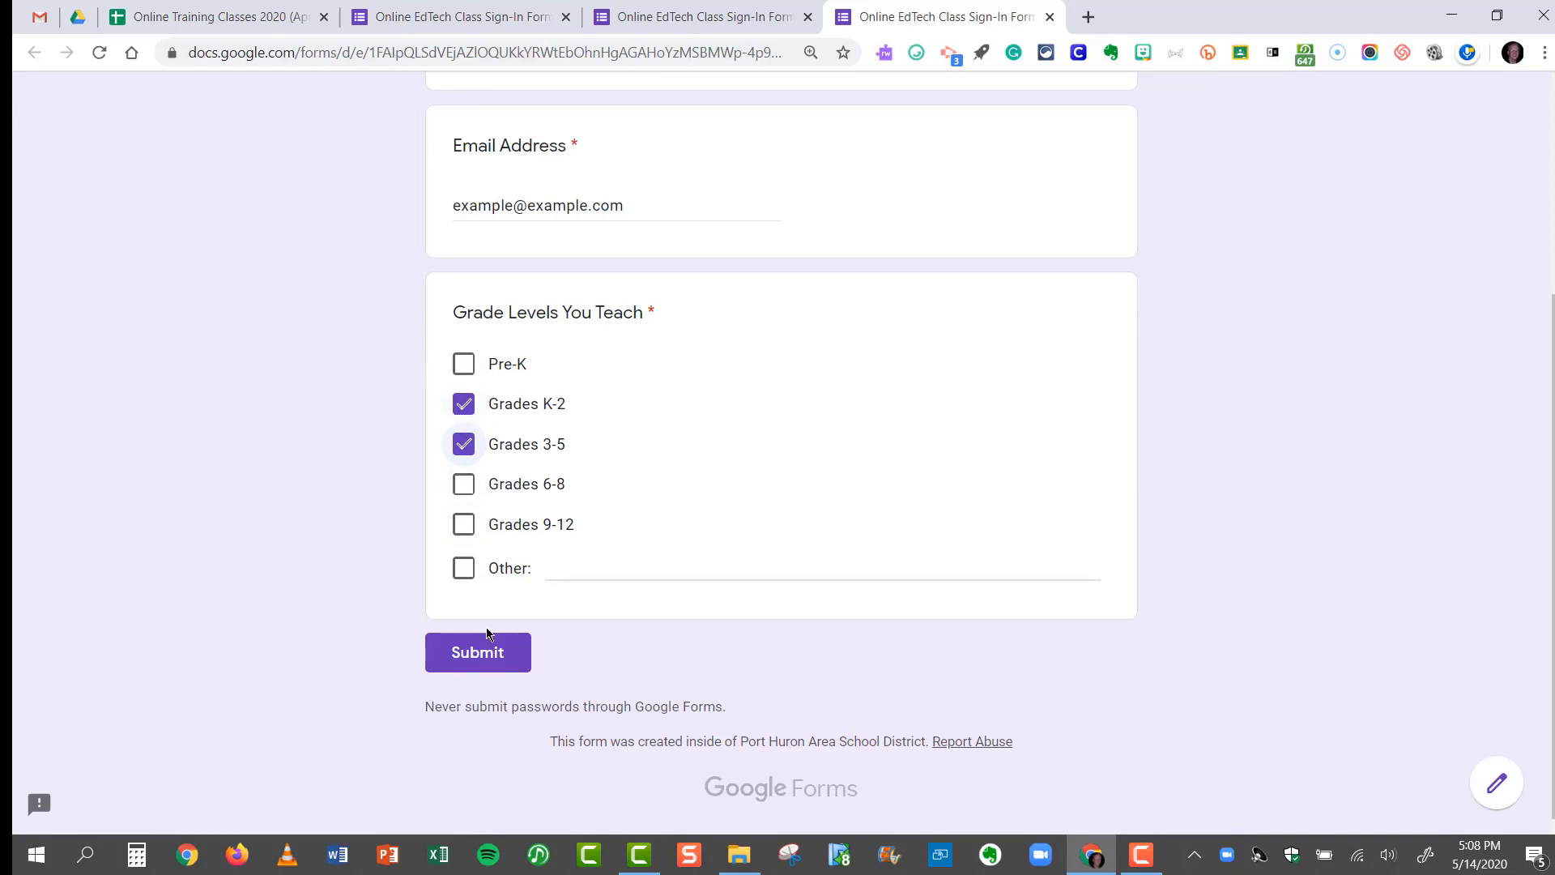
click(491, 663)
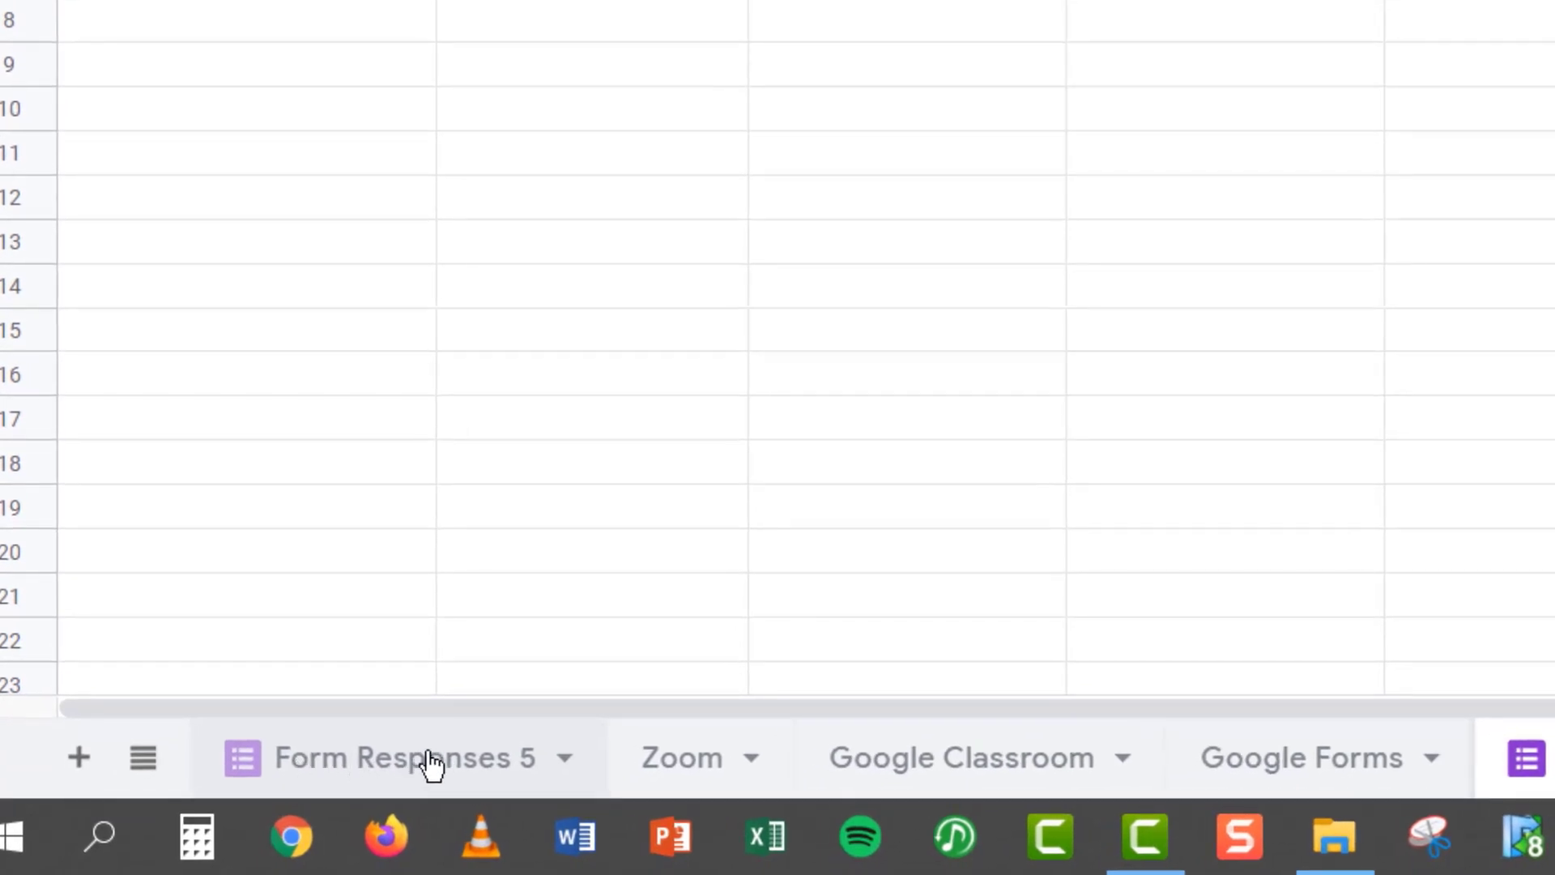
Rename the Form Responses 5 sheet to 'Kami PDF'
right_click(431, 764)
click(335, 151)
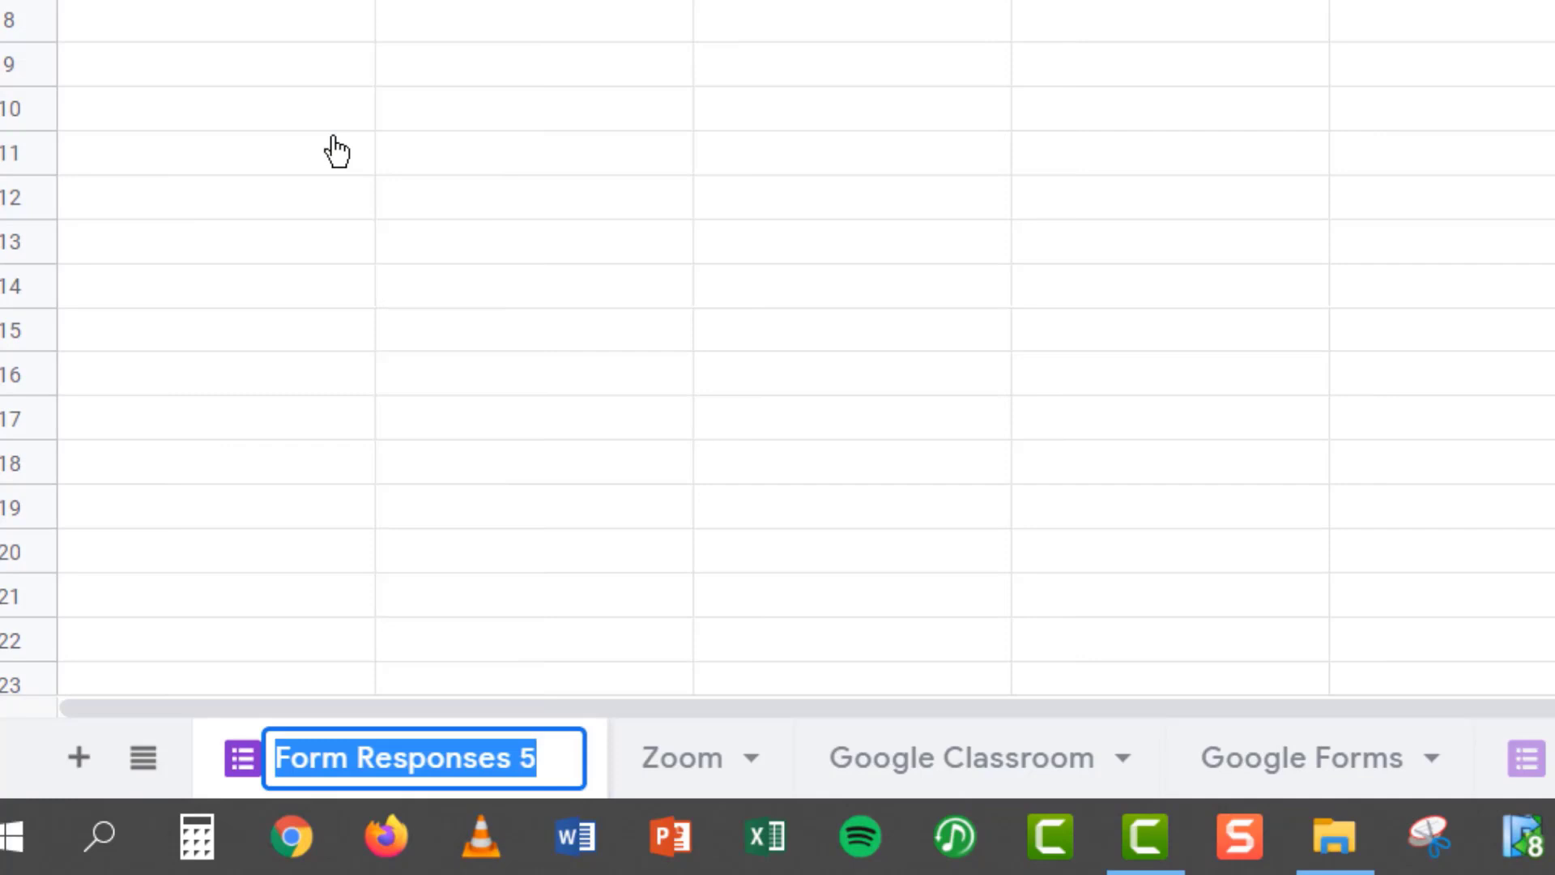
key(BackSpace)
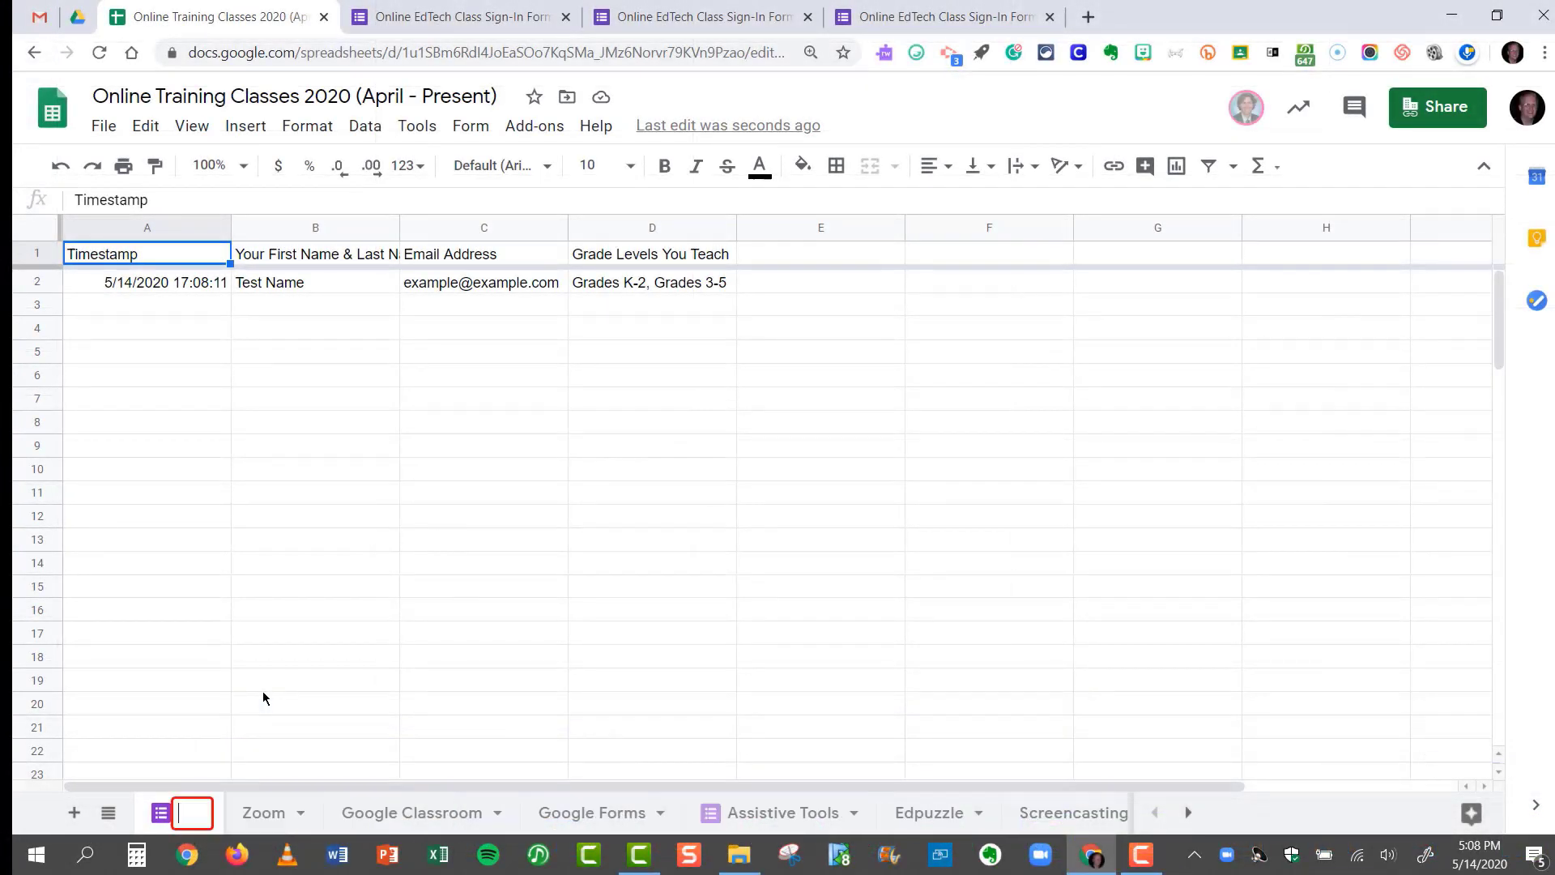
text(Kami PDF)
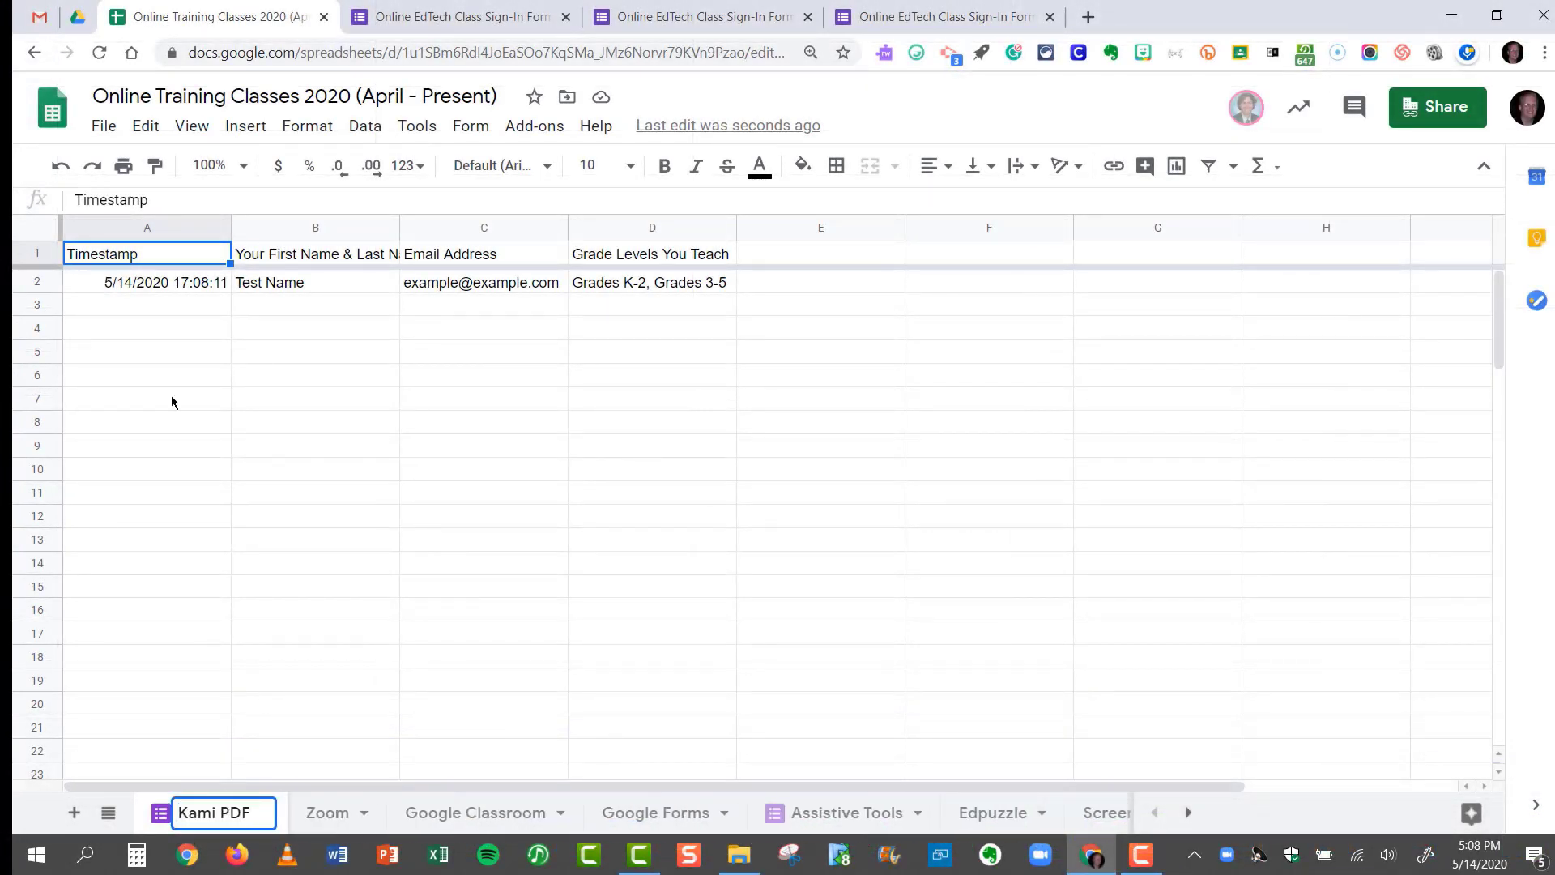
click(164, 312)
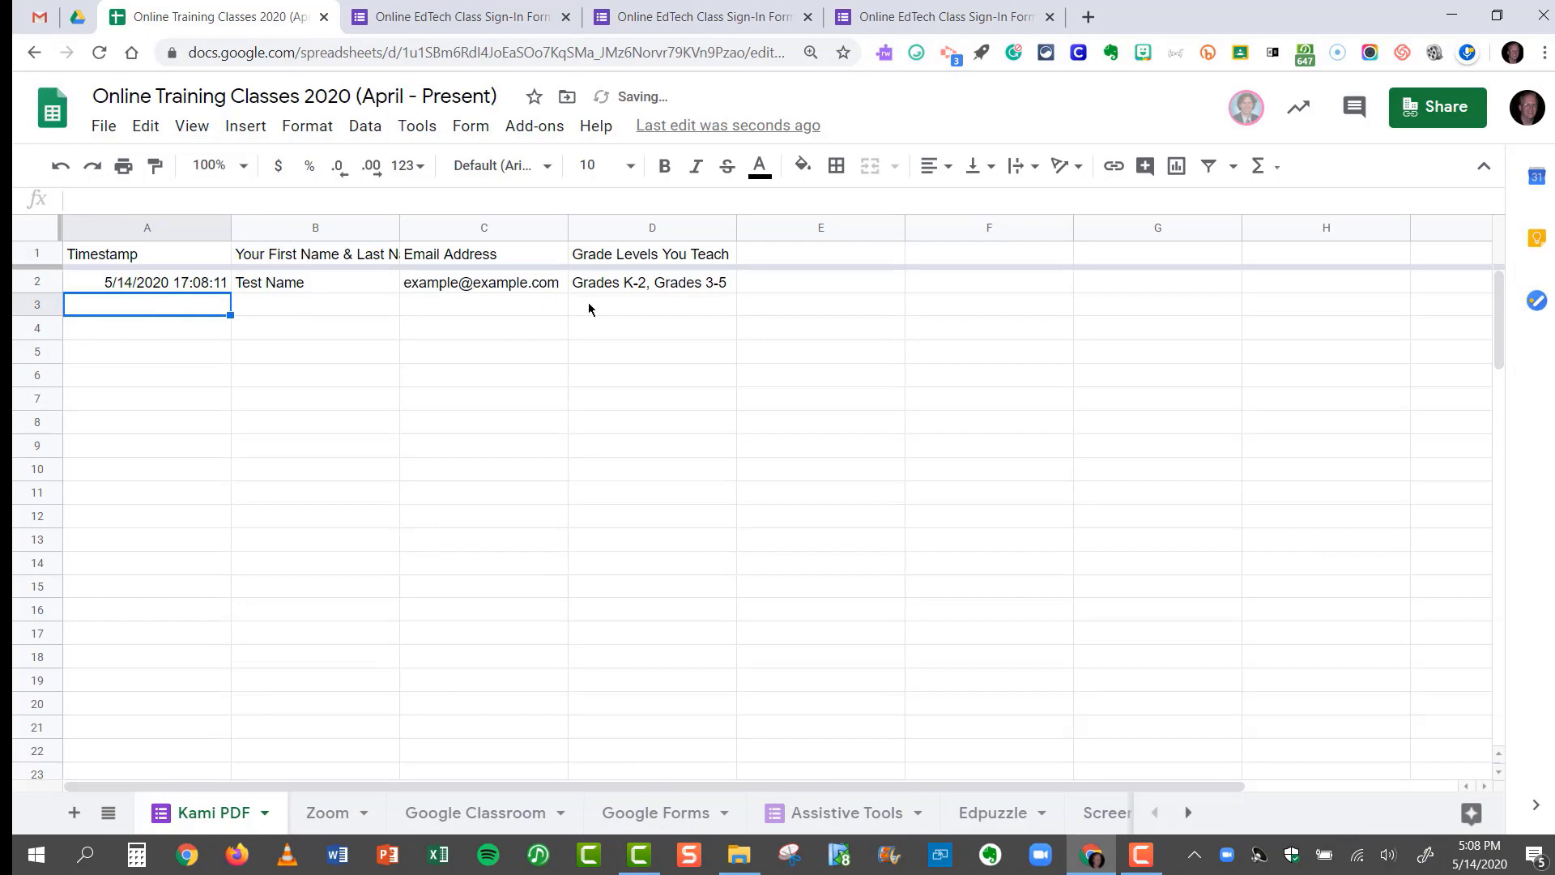
Delete the test response in row 2 of the Kami PDF sheet
click(27, 281)
right_click(27, 280)
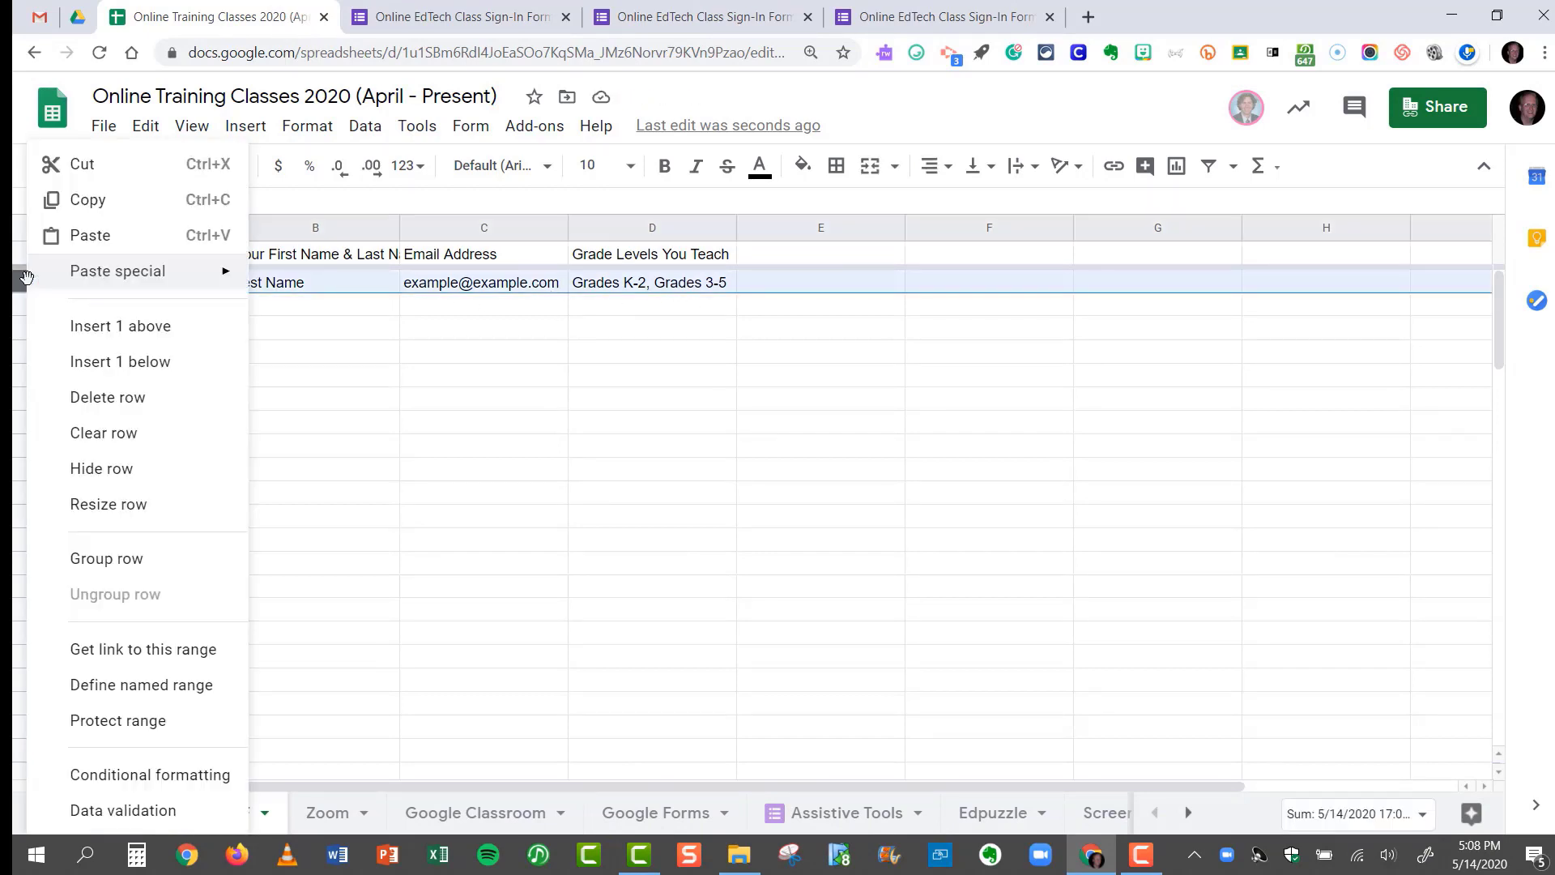
click(108, 397)
Delete the test response from the May 28 form and close its tabs
click(664, 16)
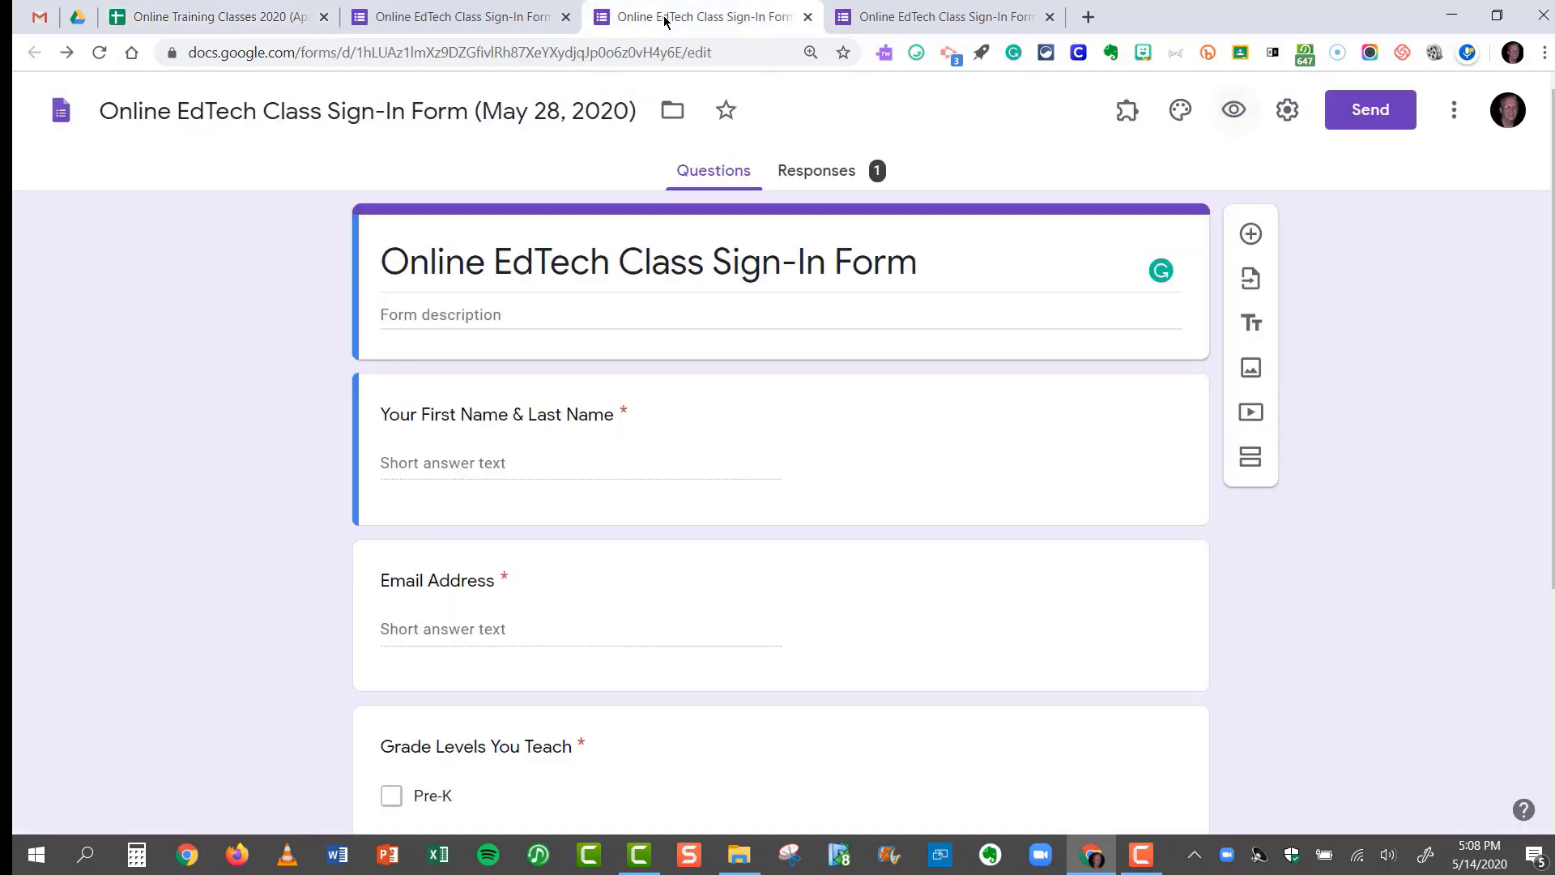
click(819, 182)
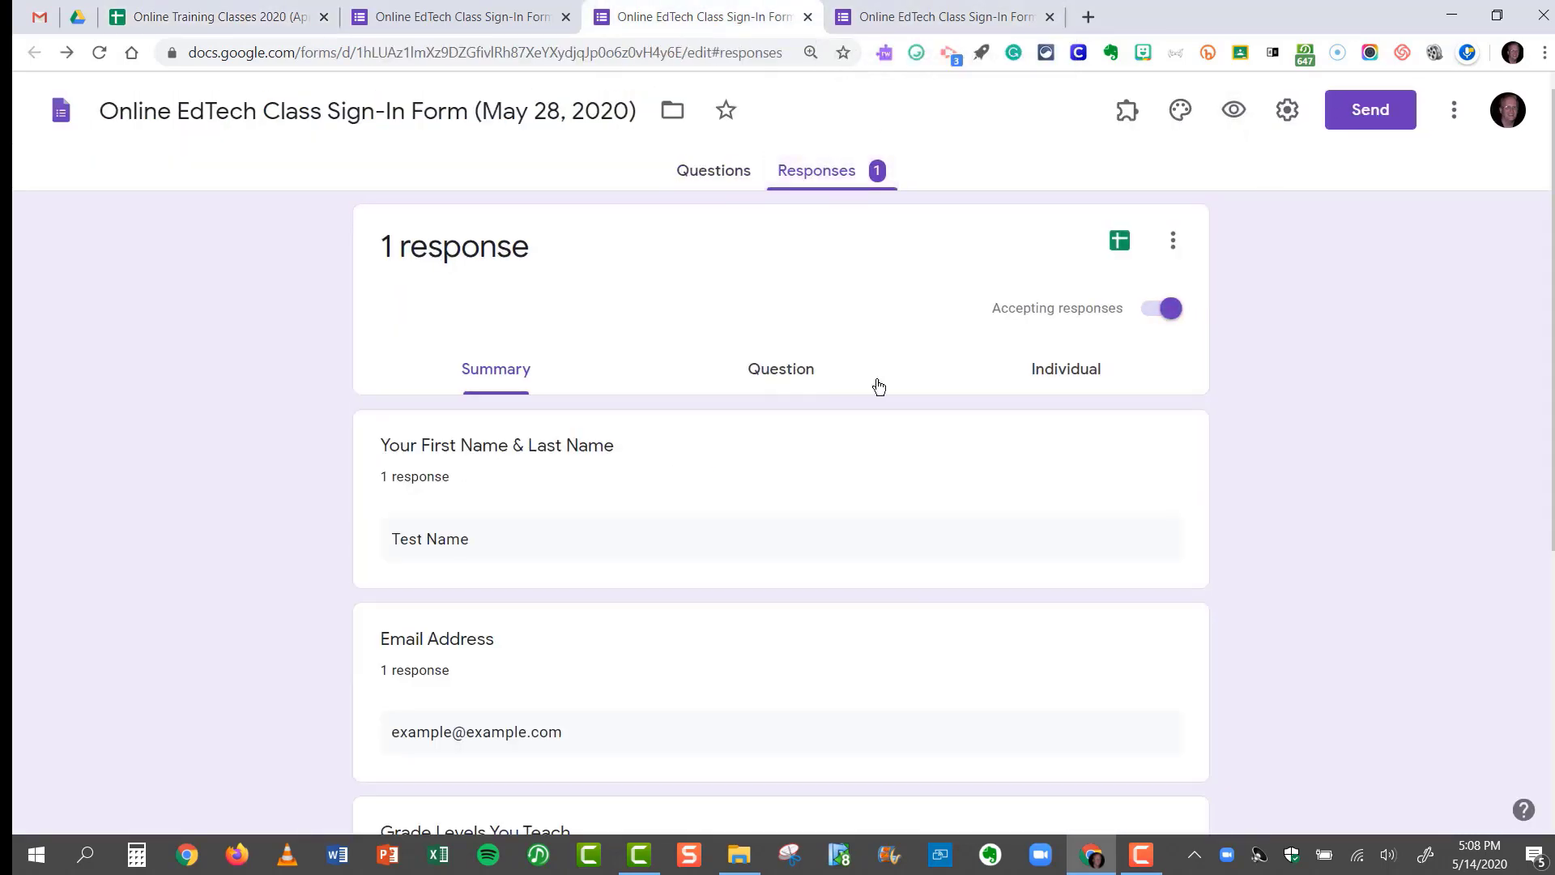
click(1053, 373)
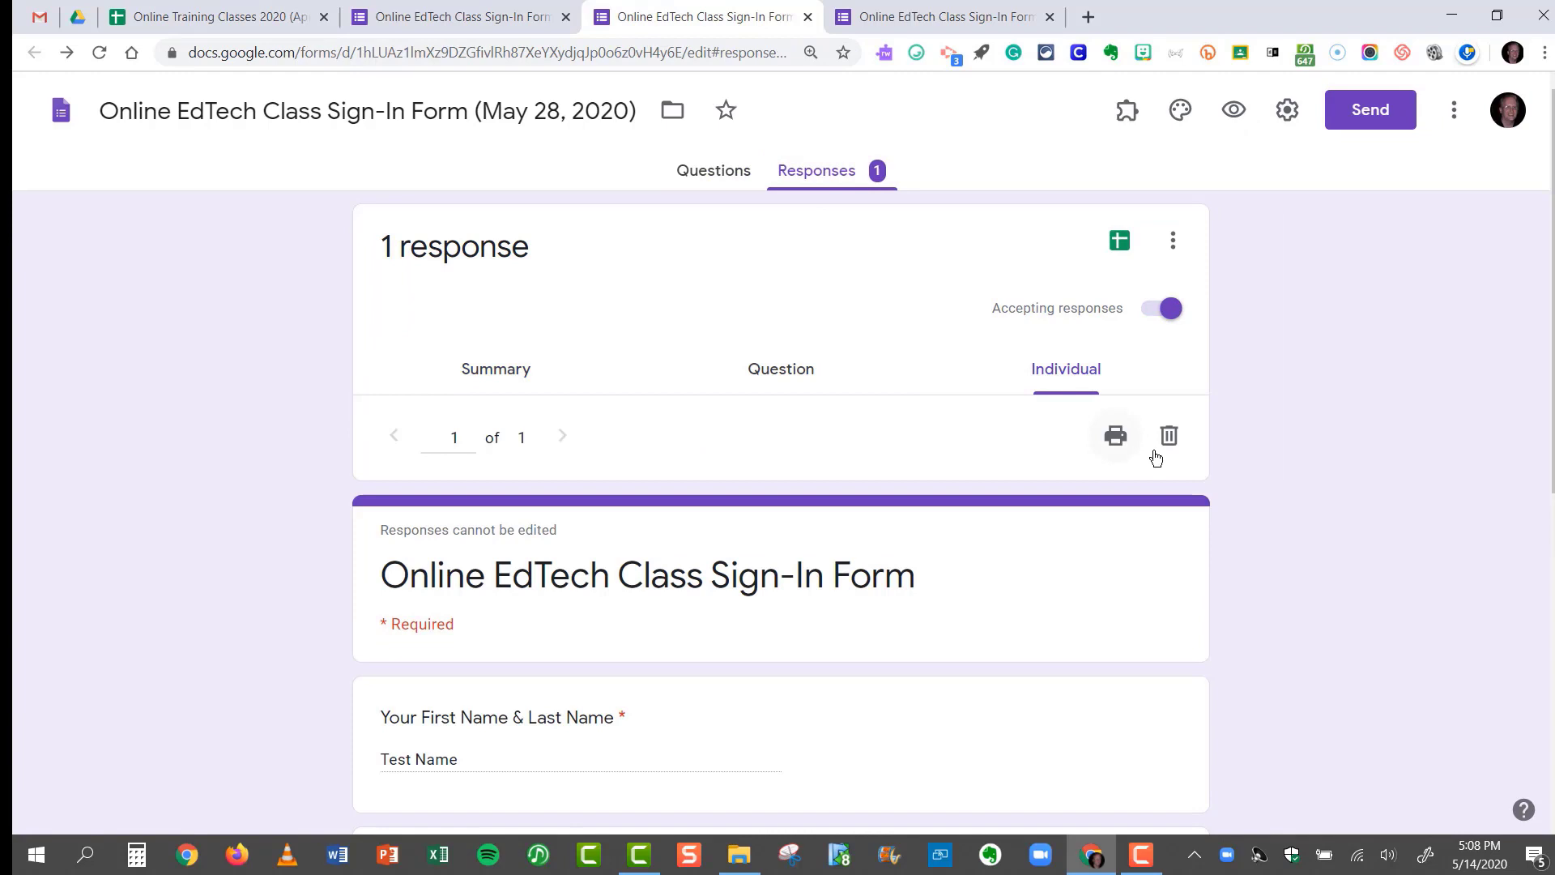
click(1167, 437)
click(930, 518)
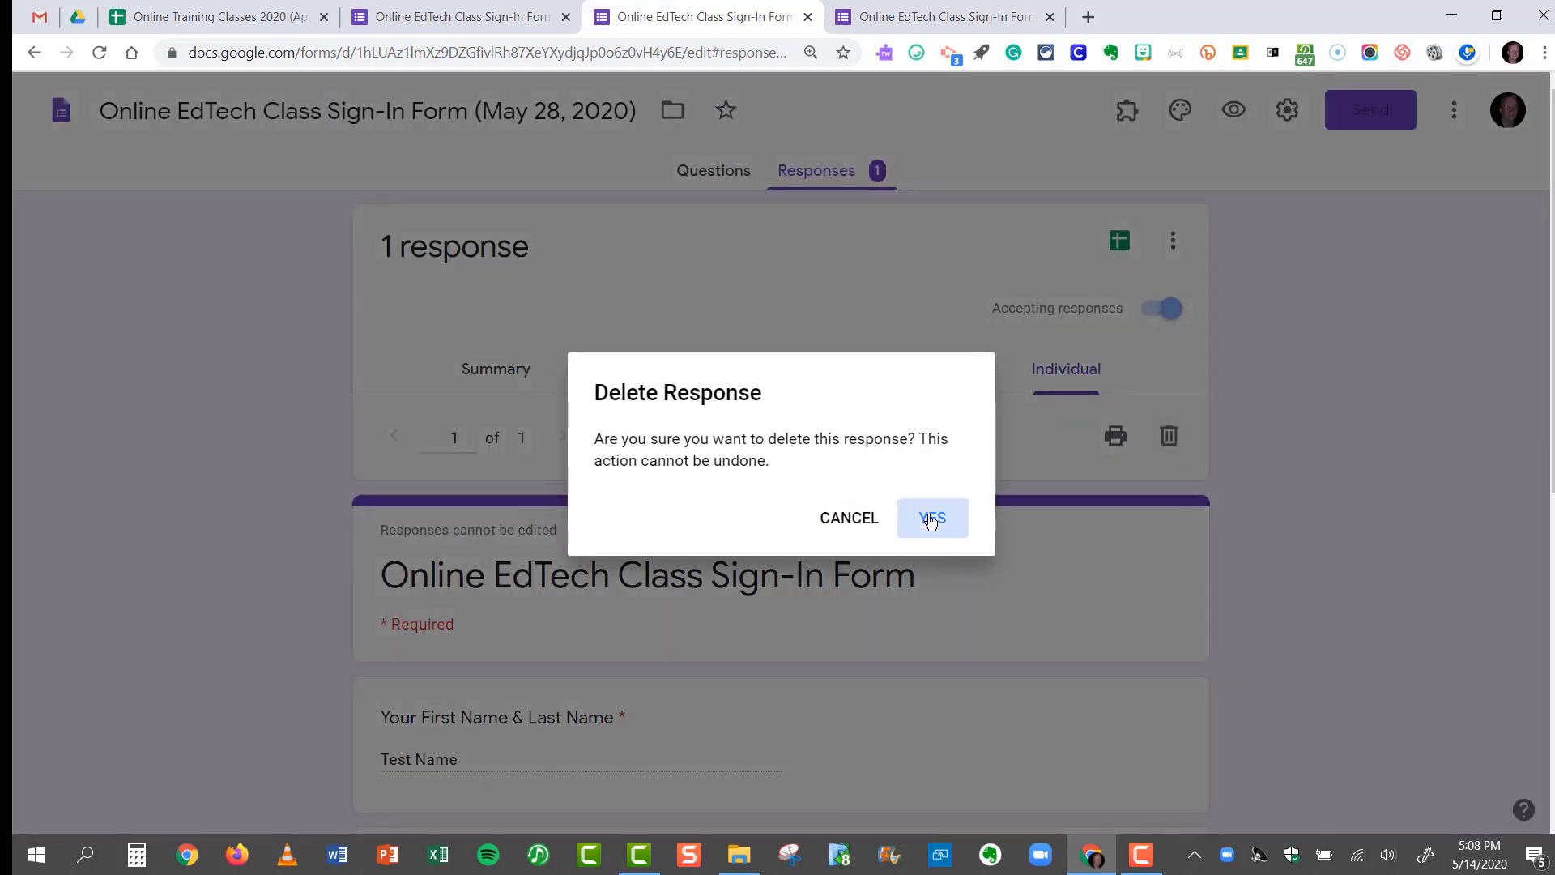
click(808, 16)
click(807, 16)
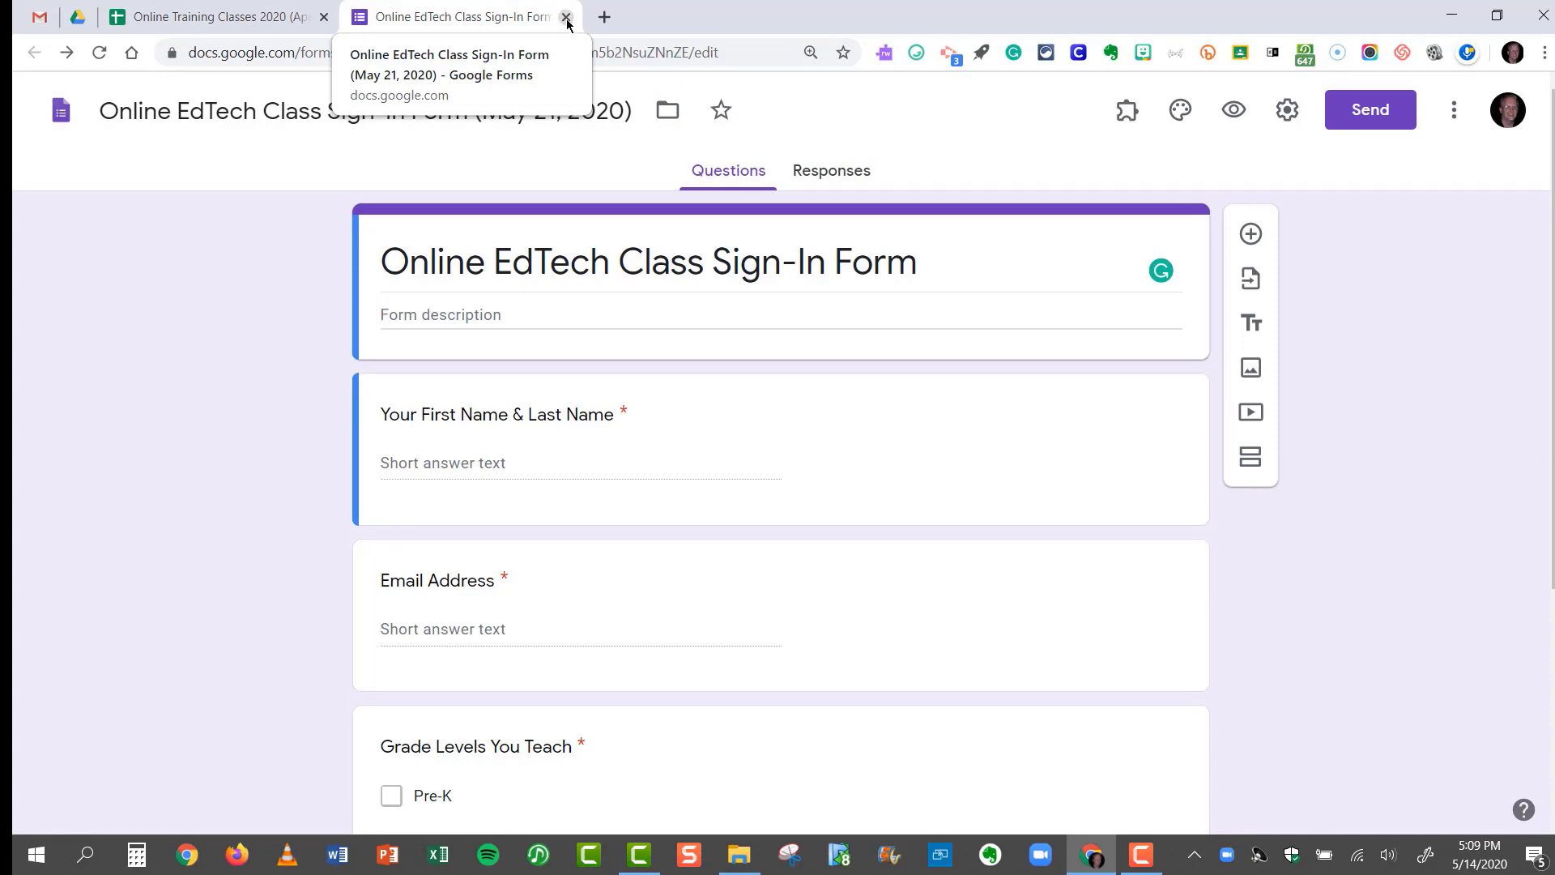
Close the May 21 form tab and place the Kami PDF sheet right after Google Forms
click(567, 17)
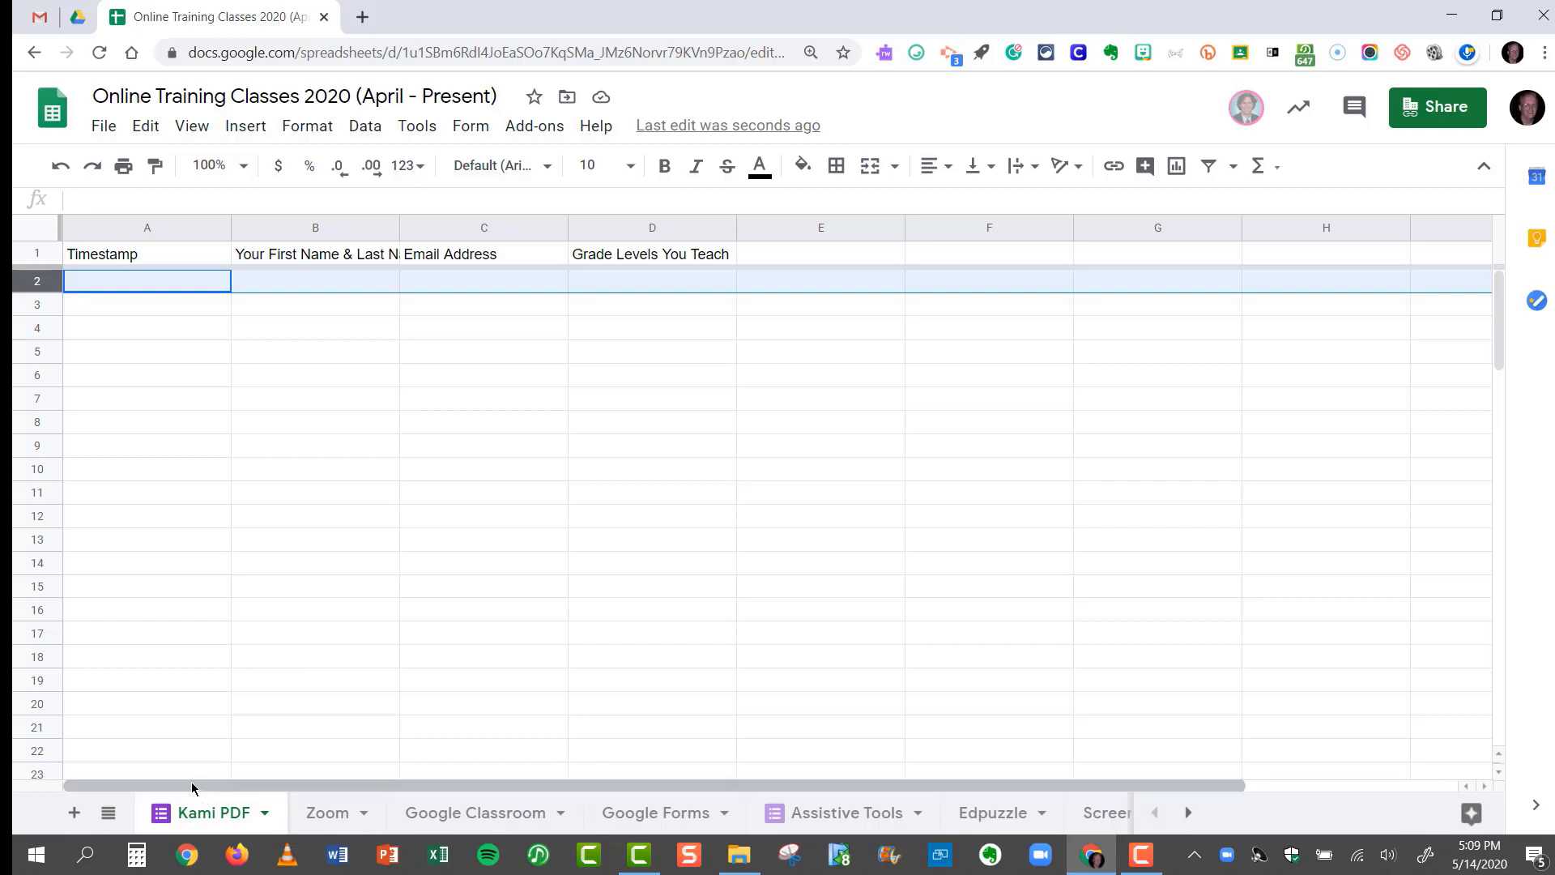
drag(188, 816, 691, 848)
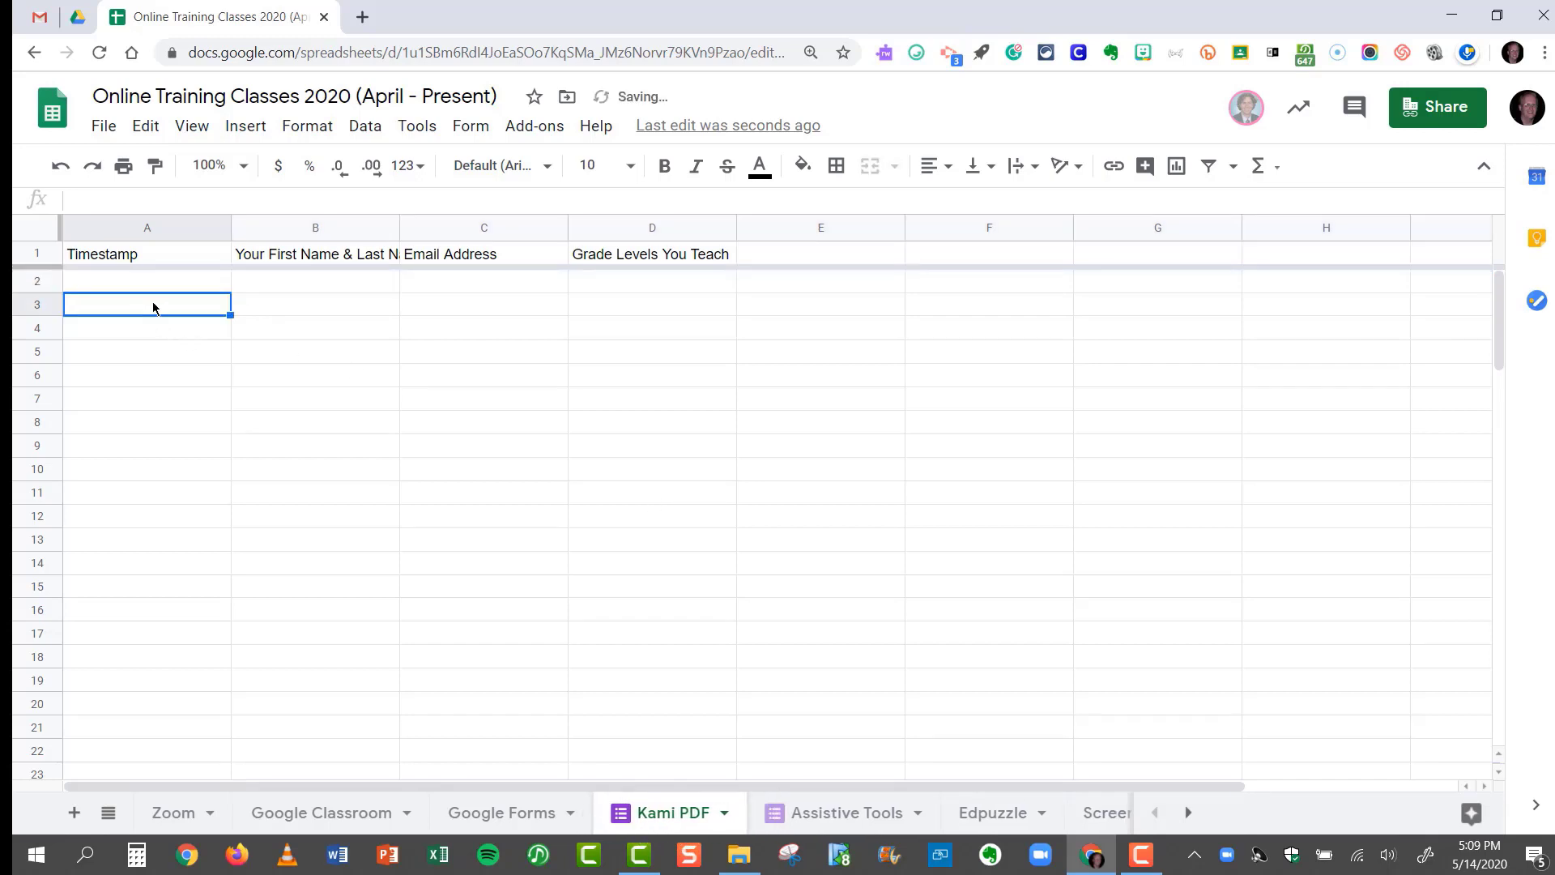
click(500, 813)
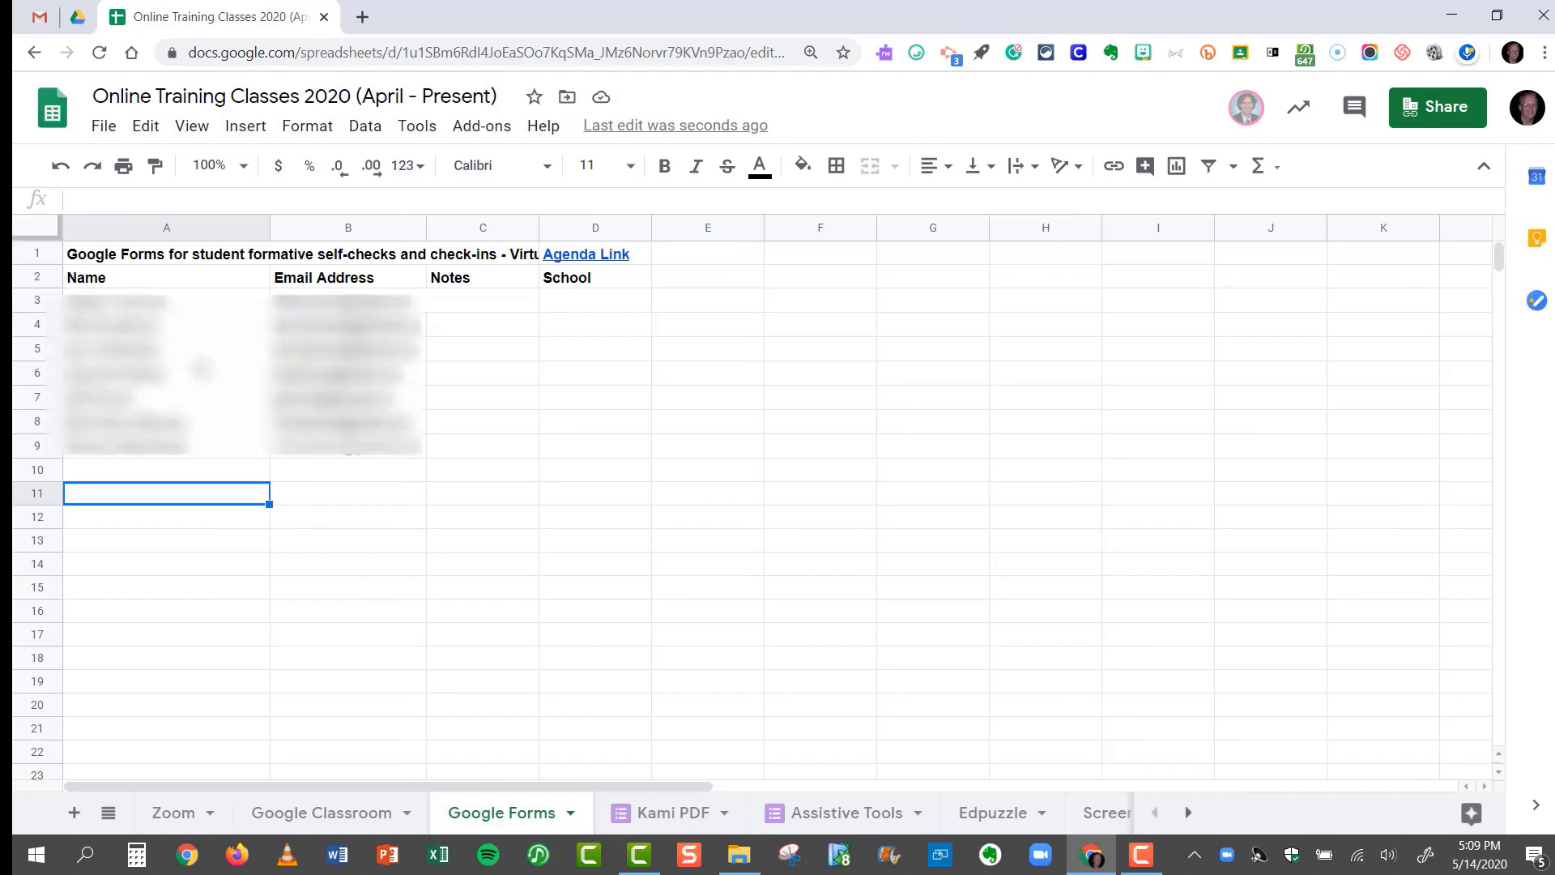
click(666, 813)
click(672, 813)
click(759, 806)
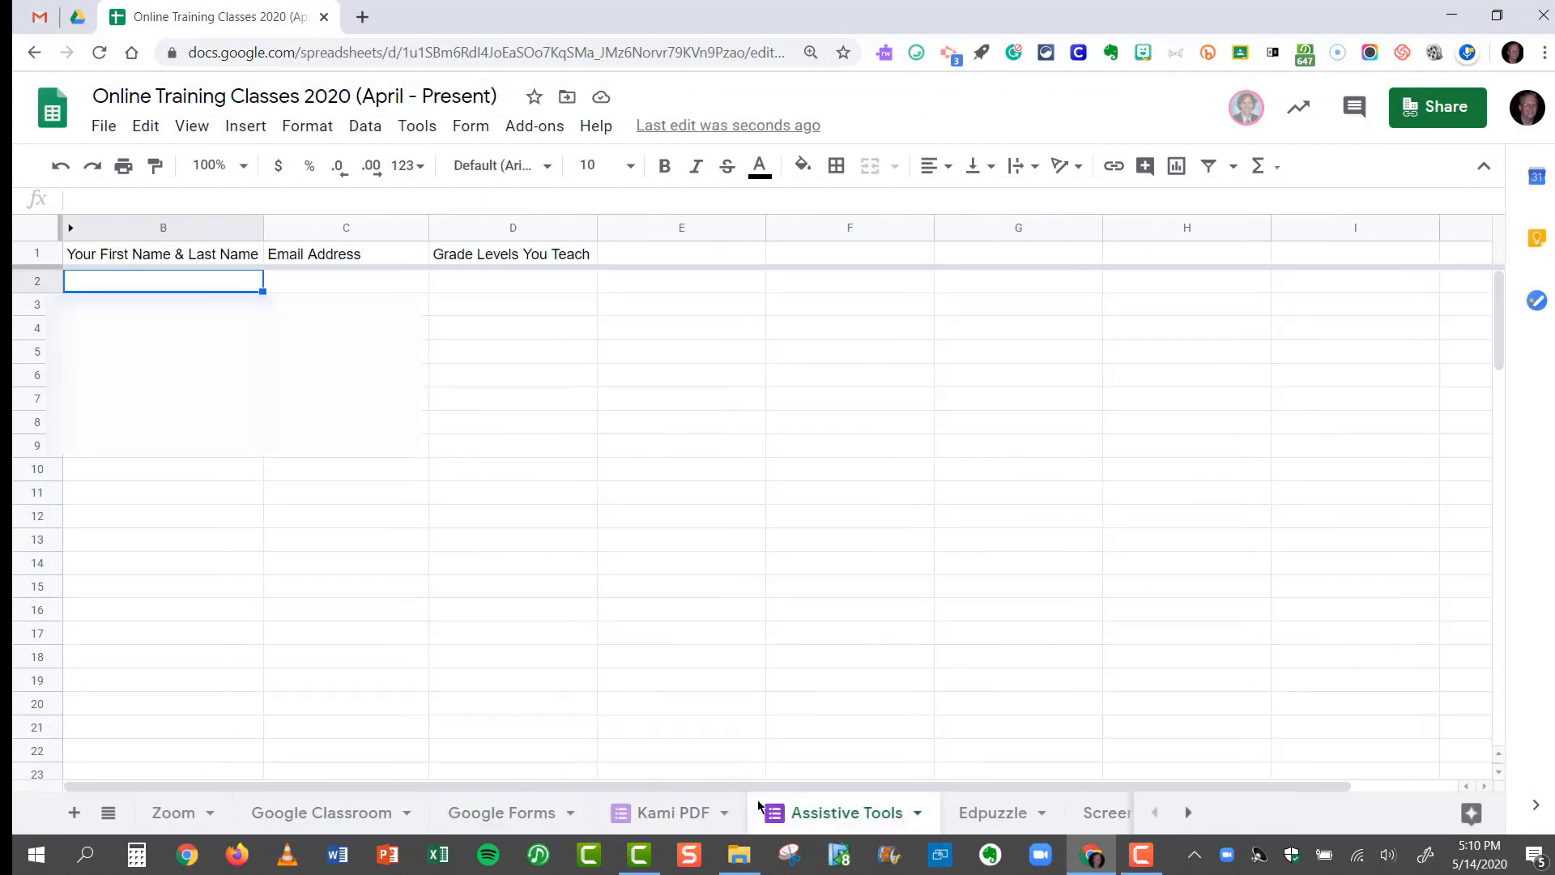